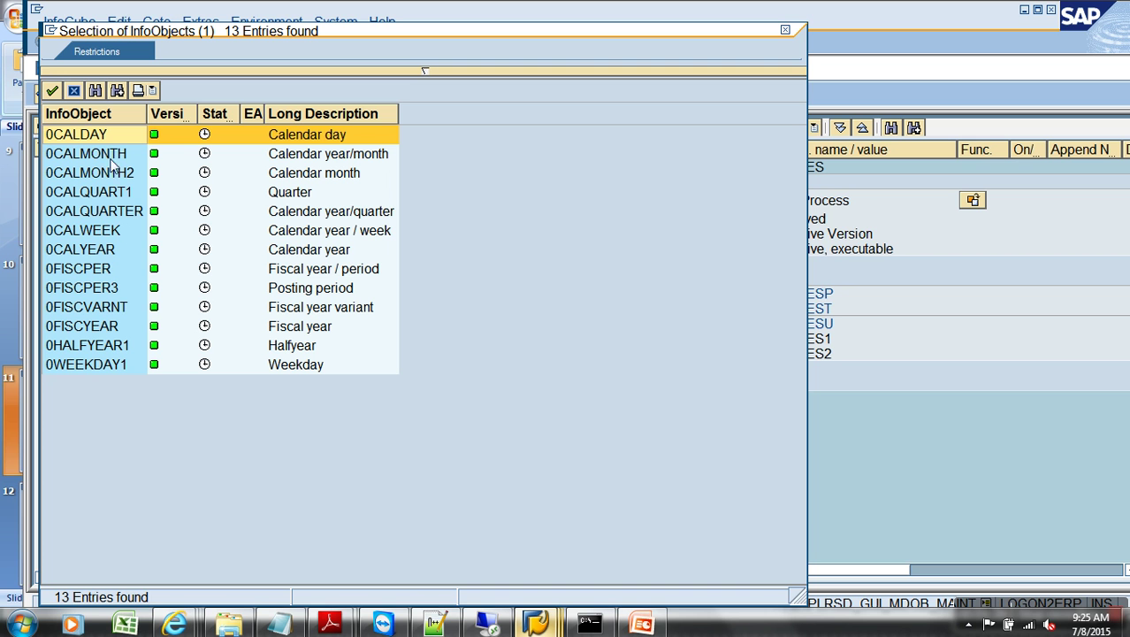
- Add all listed time characteristics, from 0CALDAY through 0WEEKDAY1, to the Time dimension and activate the YSALES InfoCube
left_click_drag(108, 139, 133, 386)
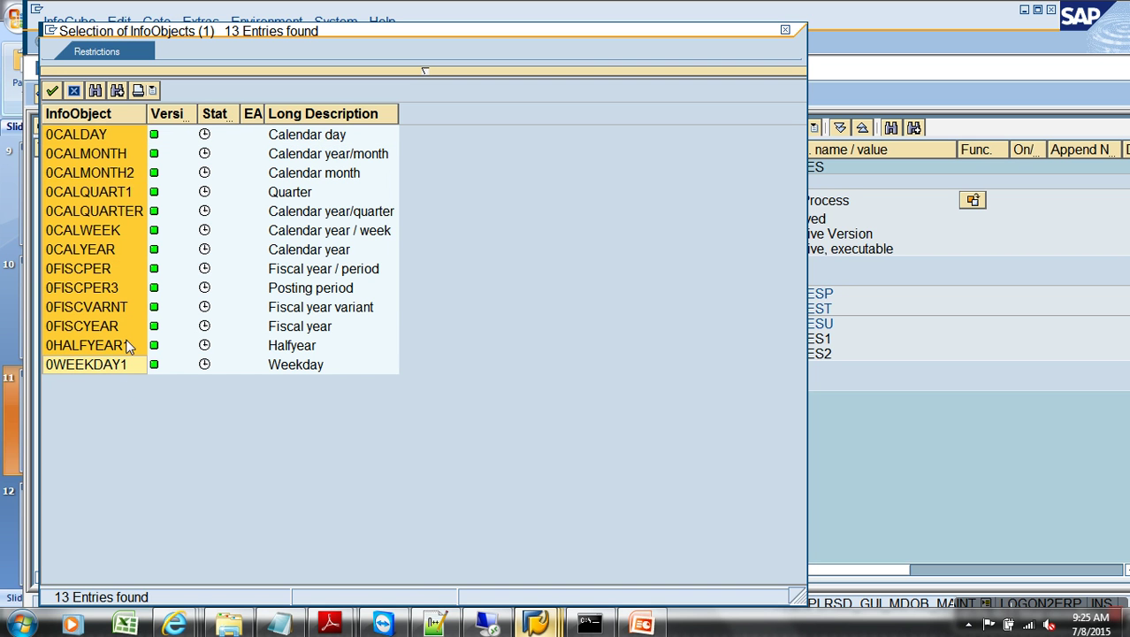
left_click(73, 91)
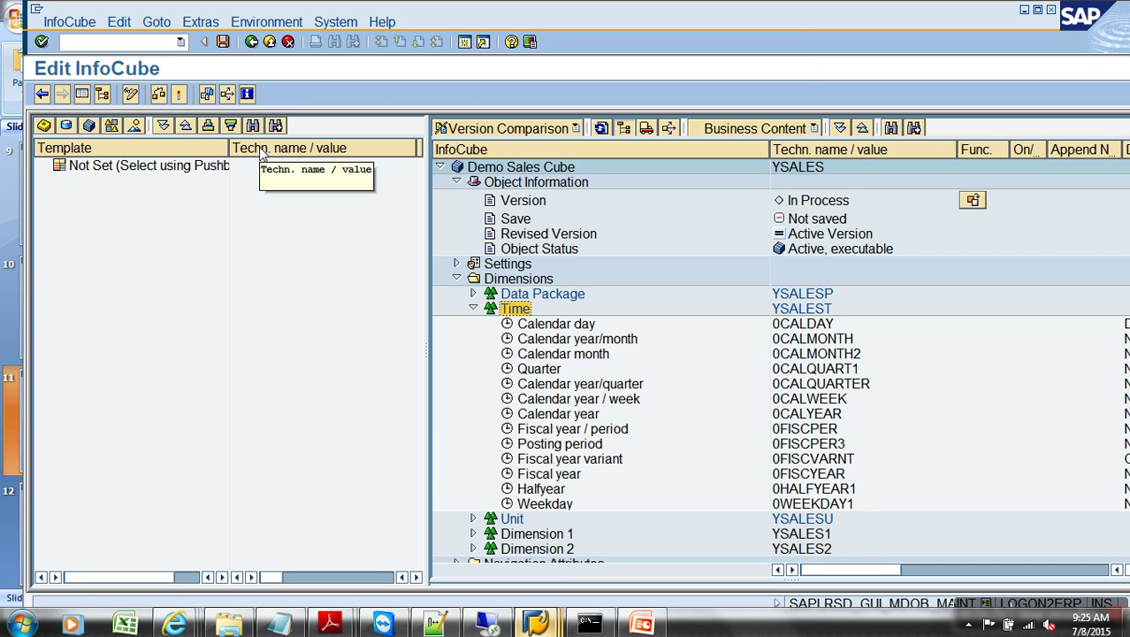
left_click(180, 94)
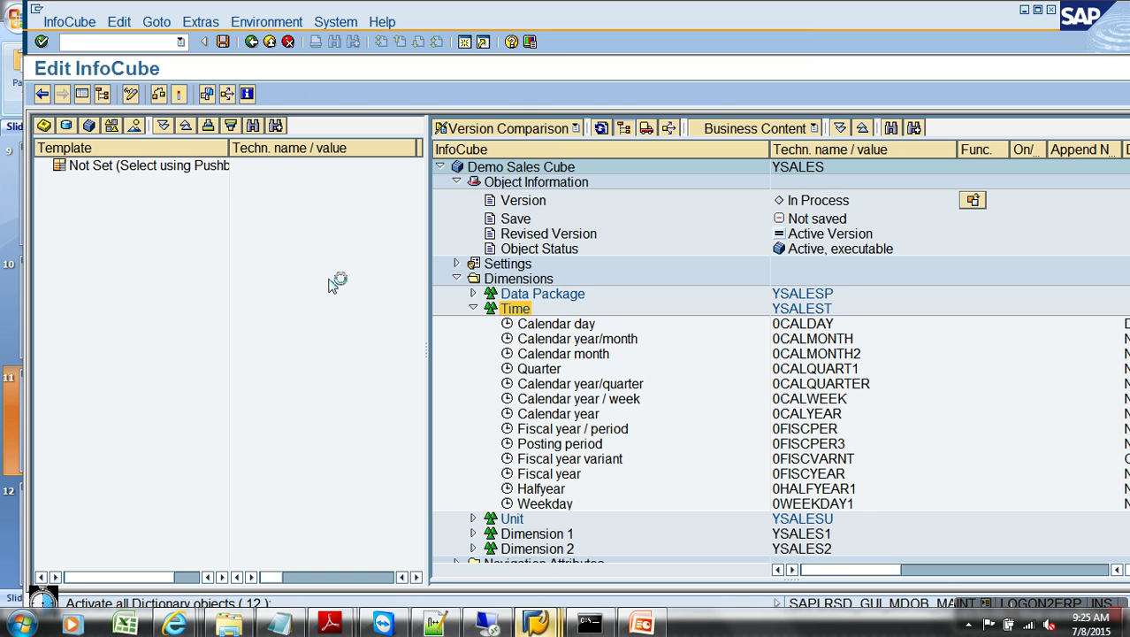
- Open the work process overview with transaction sm50 in a separate session
key("alt+space")
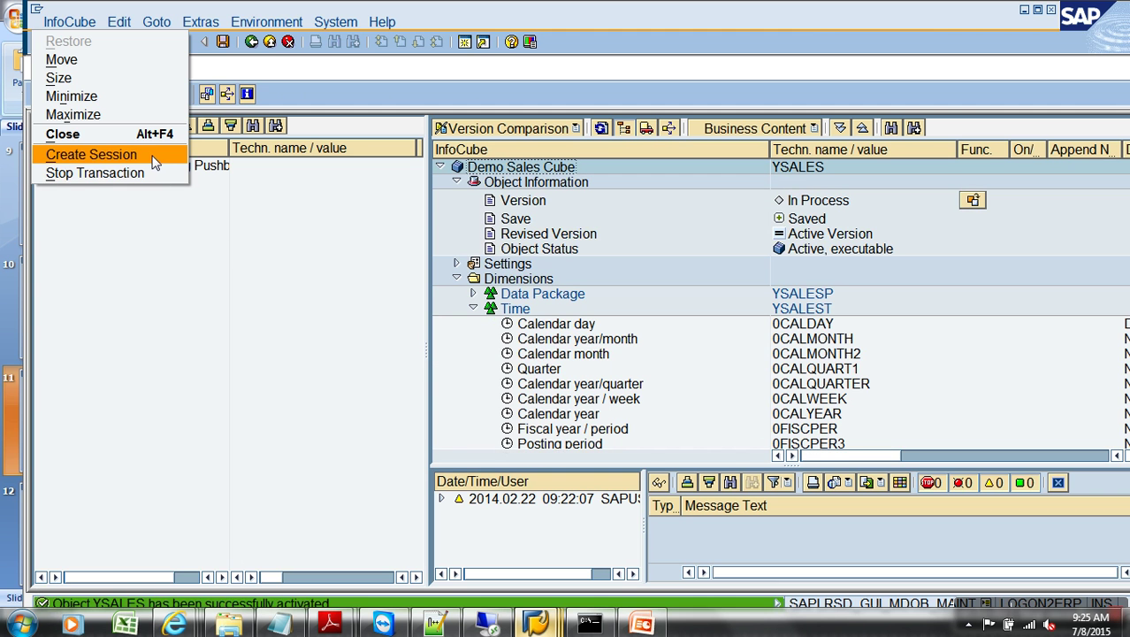
key("Escape")
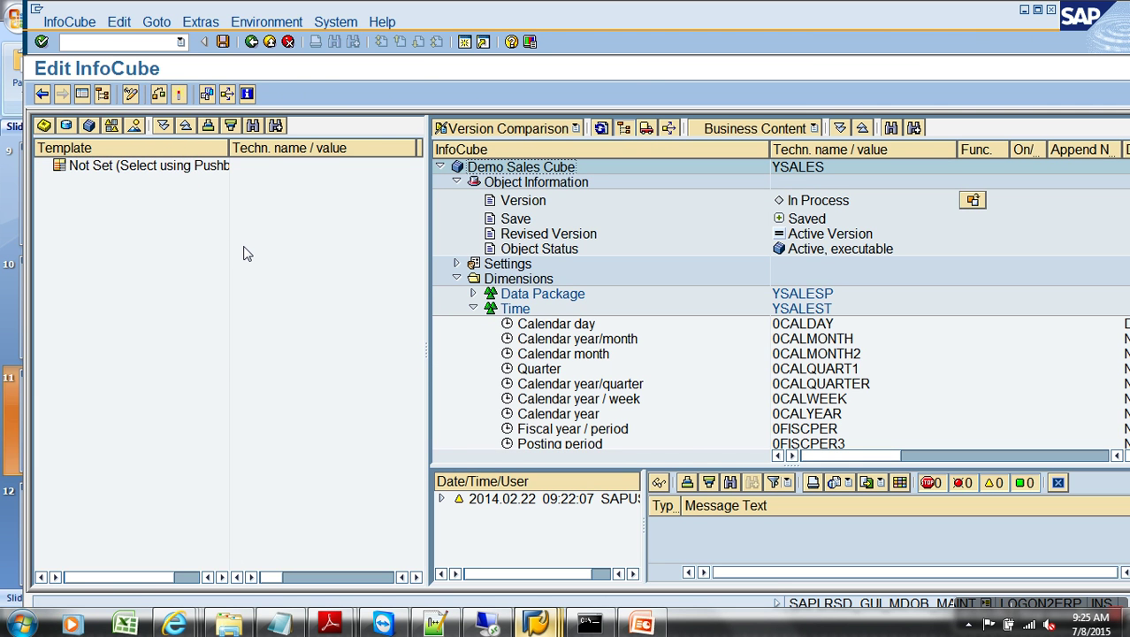
key("alt+Tab")
type("sm50")
key("Return")
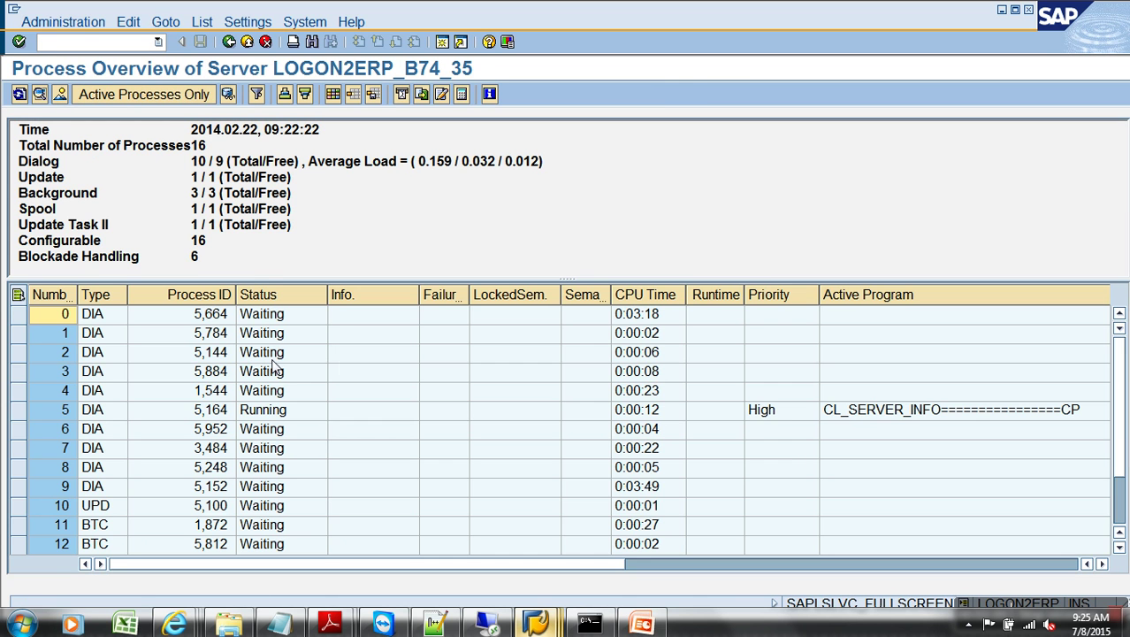
- Examine the work processes and their active programs, and refresh the process list
left_click(348, 410)
scroll(348, 414, "down", 2)
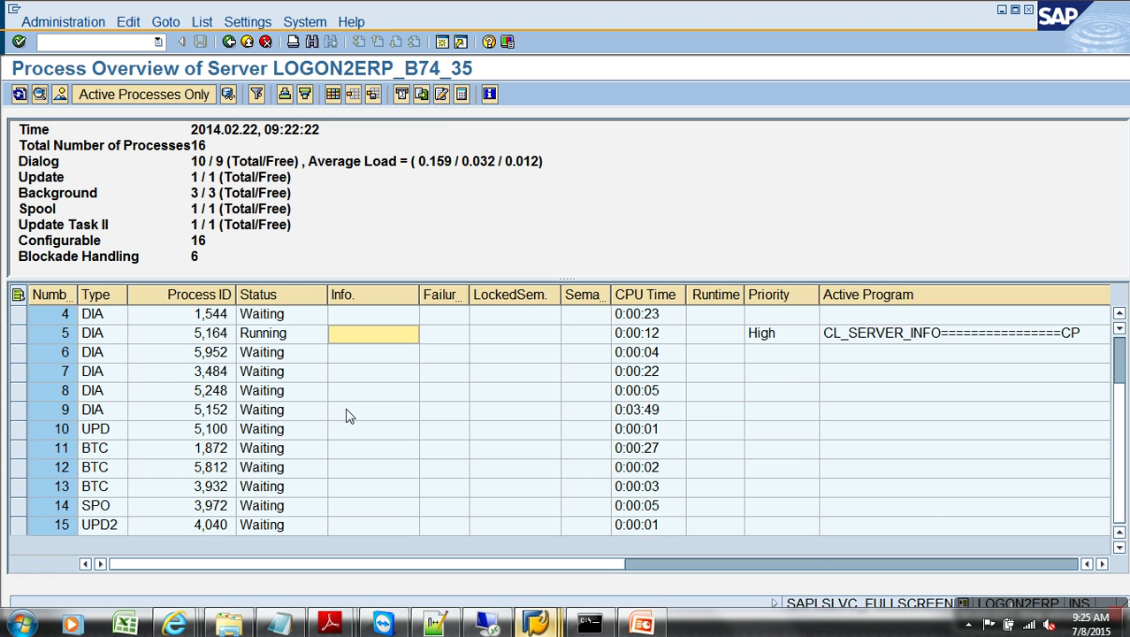
scroll(349, 416, "up", 2)
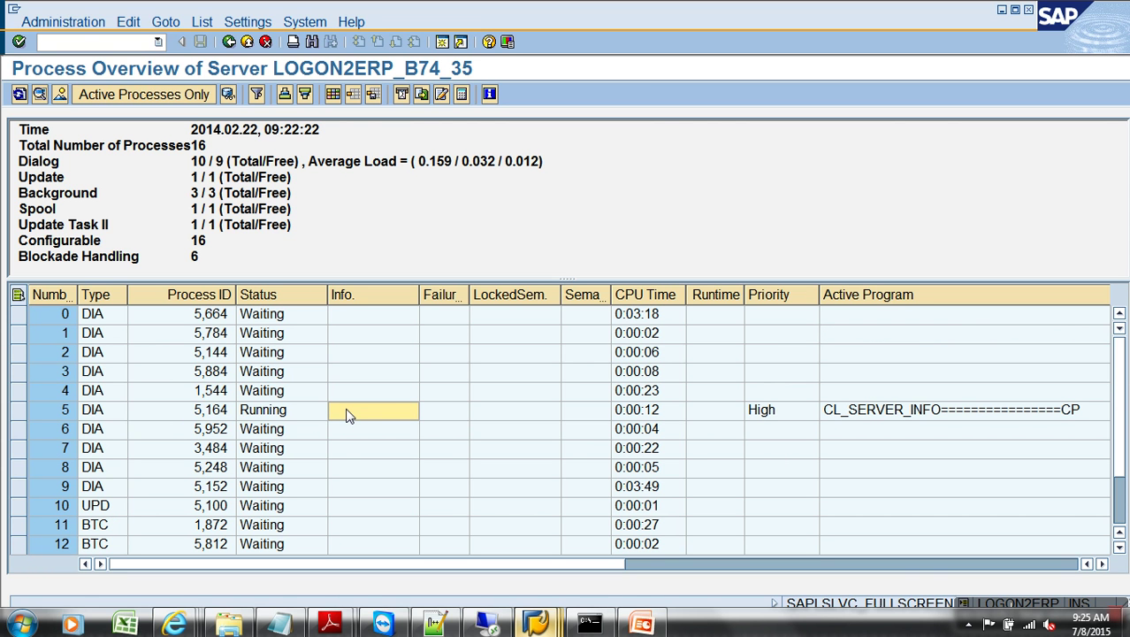
left_click(855, 418)
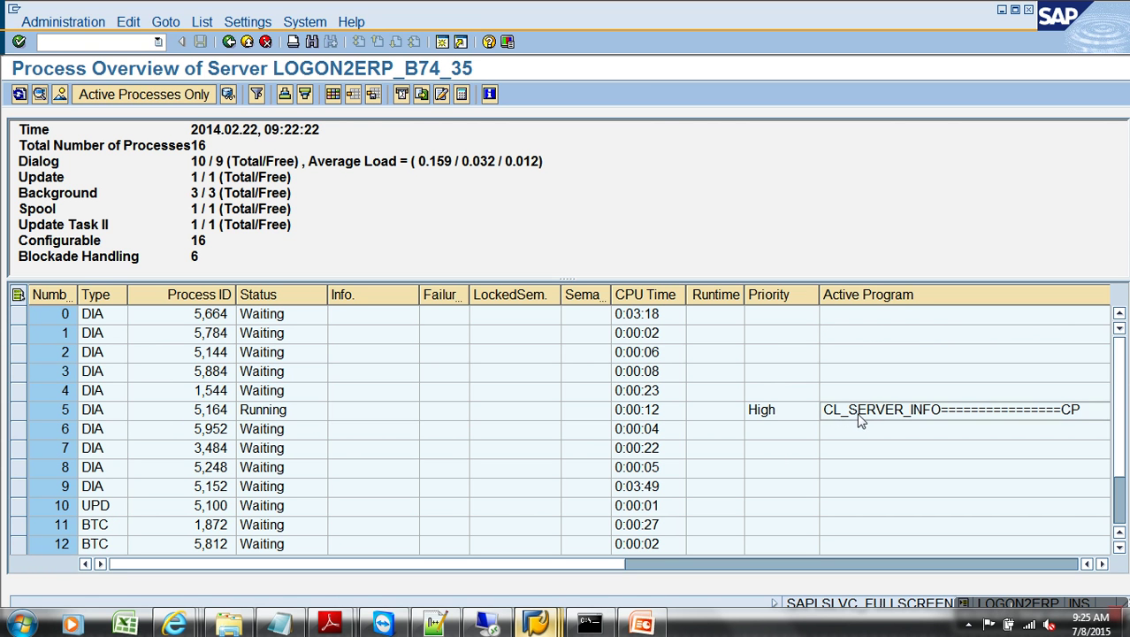
left_click(19, 95)
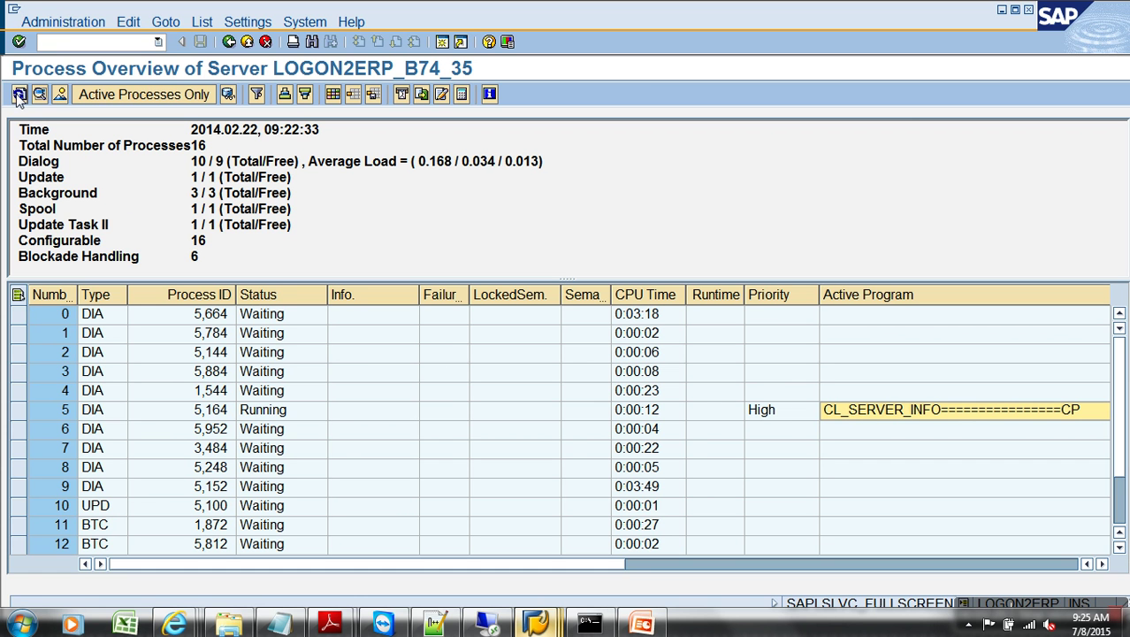
- Return to the modeling workbench and delete the contents of Demo Sales Cube (YSALES), including its dimension tables
key("alt+Tab")
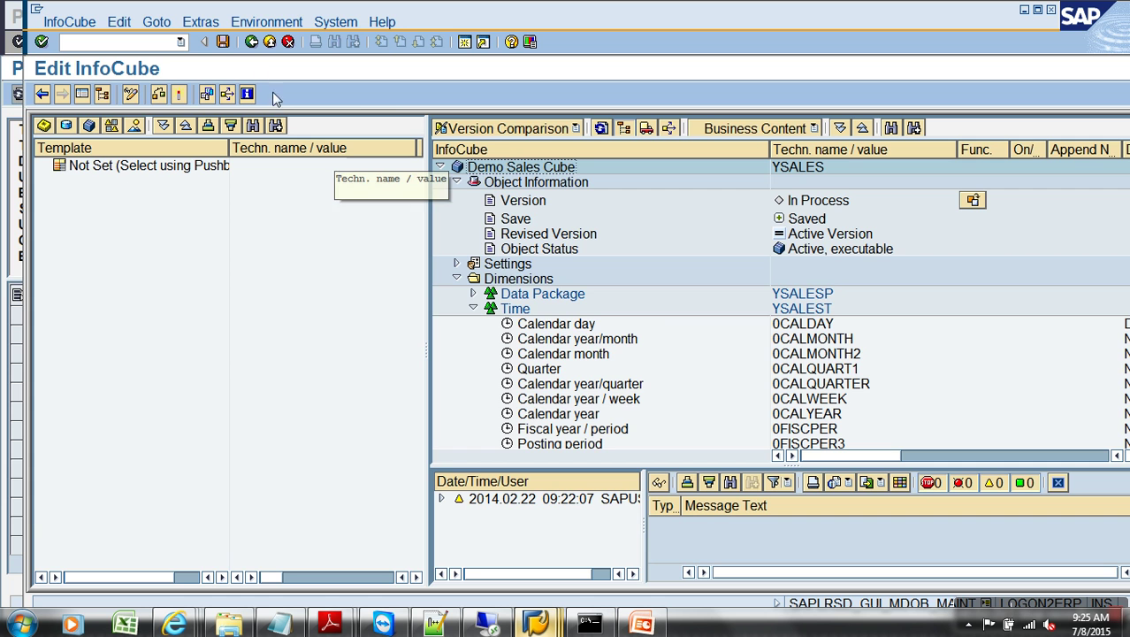
left_click(252, 43)
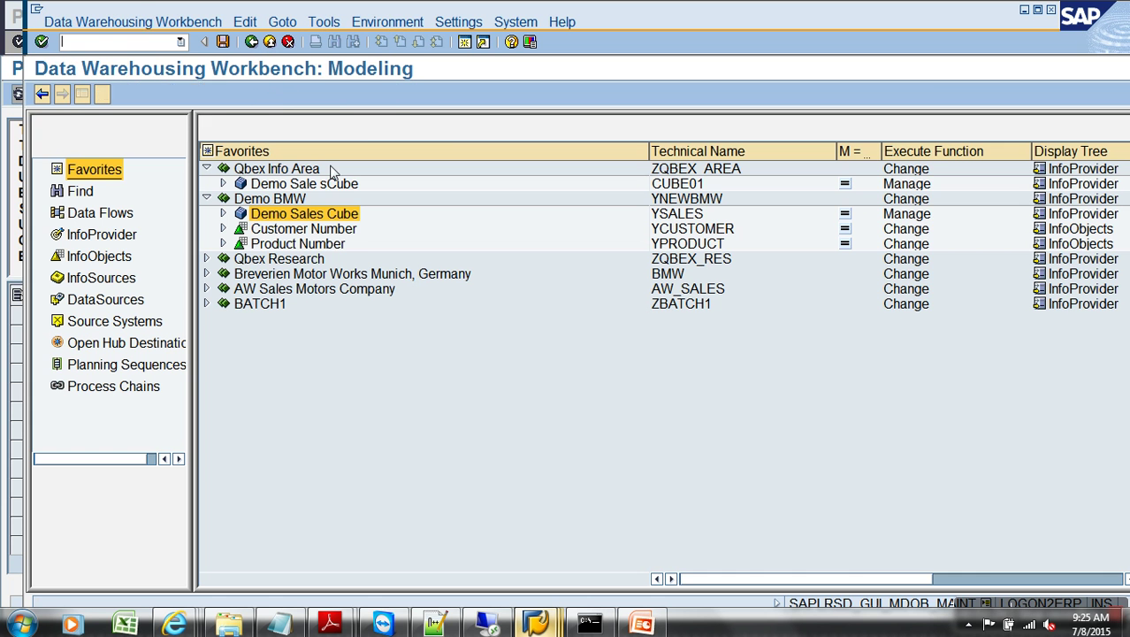
right_click(340, 218)
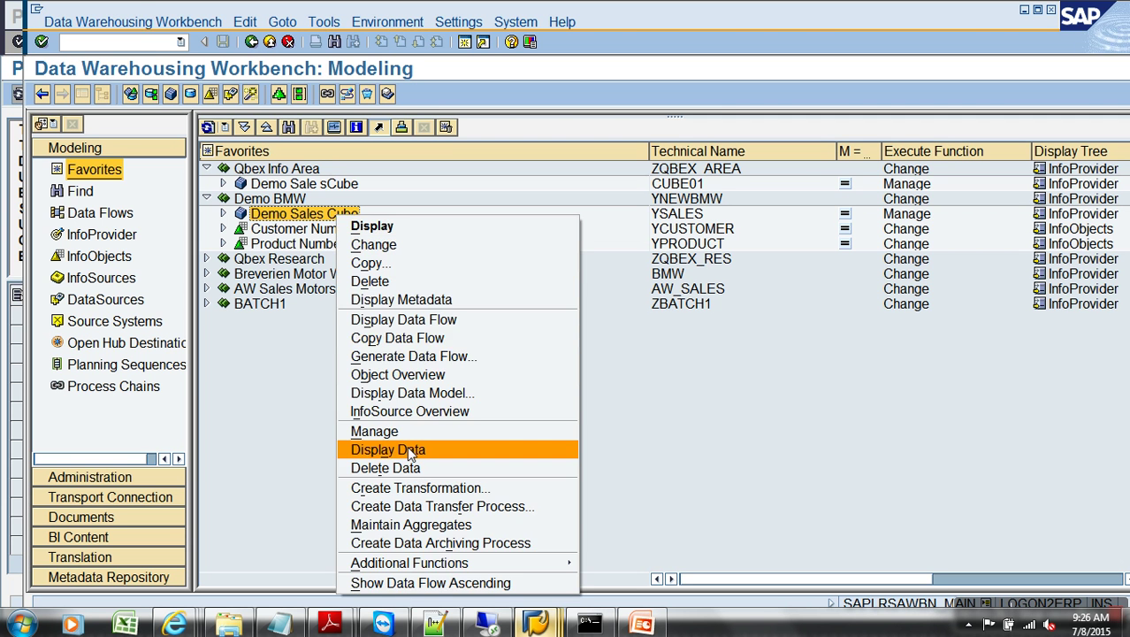
left_click(419, 469)
left_click(351, 314)
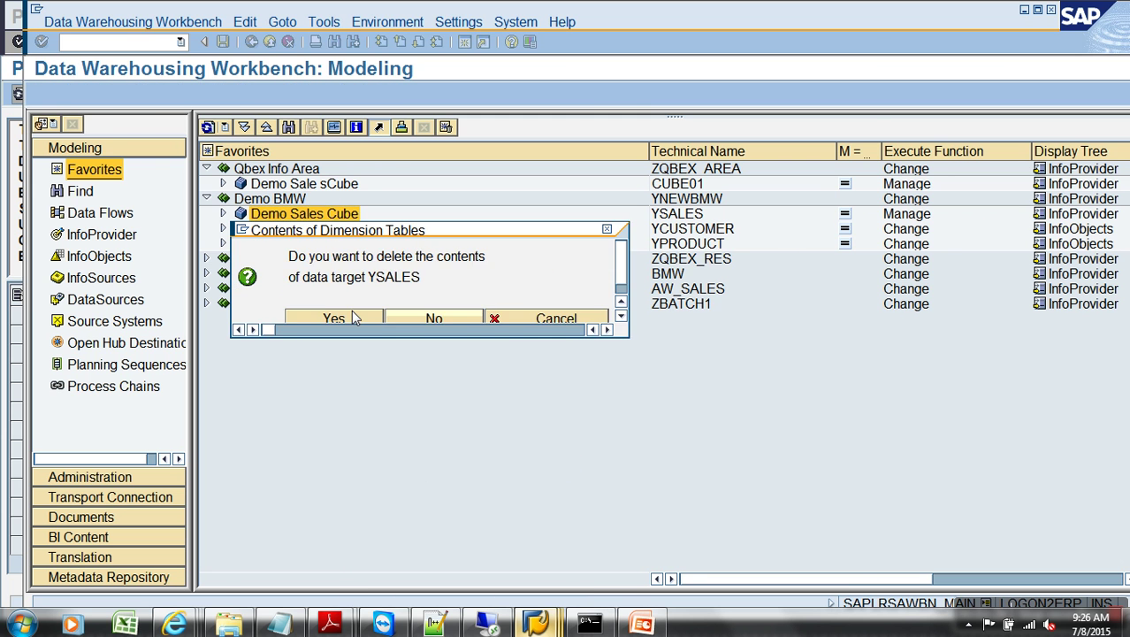
left_click(434, 341)
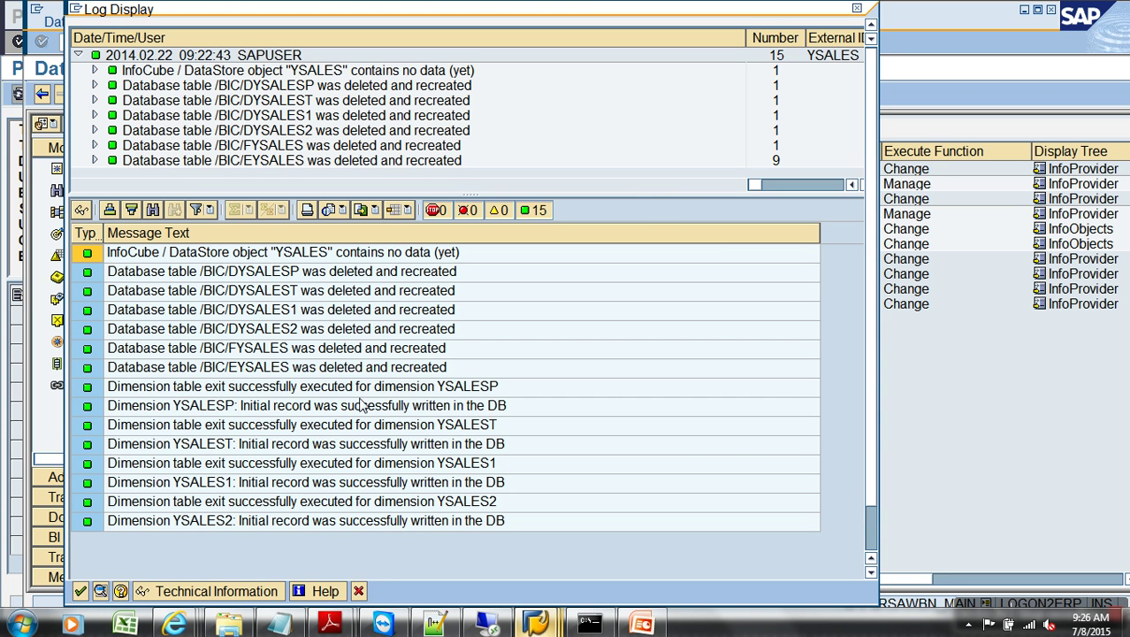
left_click(80, 591)
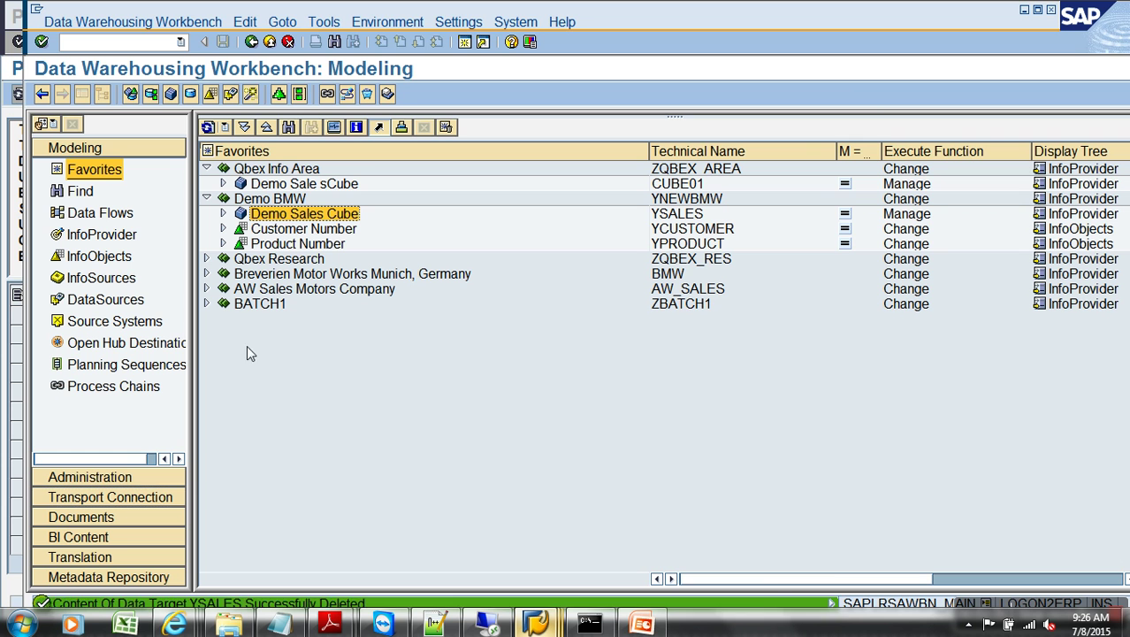
- Open Demo Sales Cube for change and call up its DB partitioning settings
right_click(290, 212)
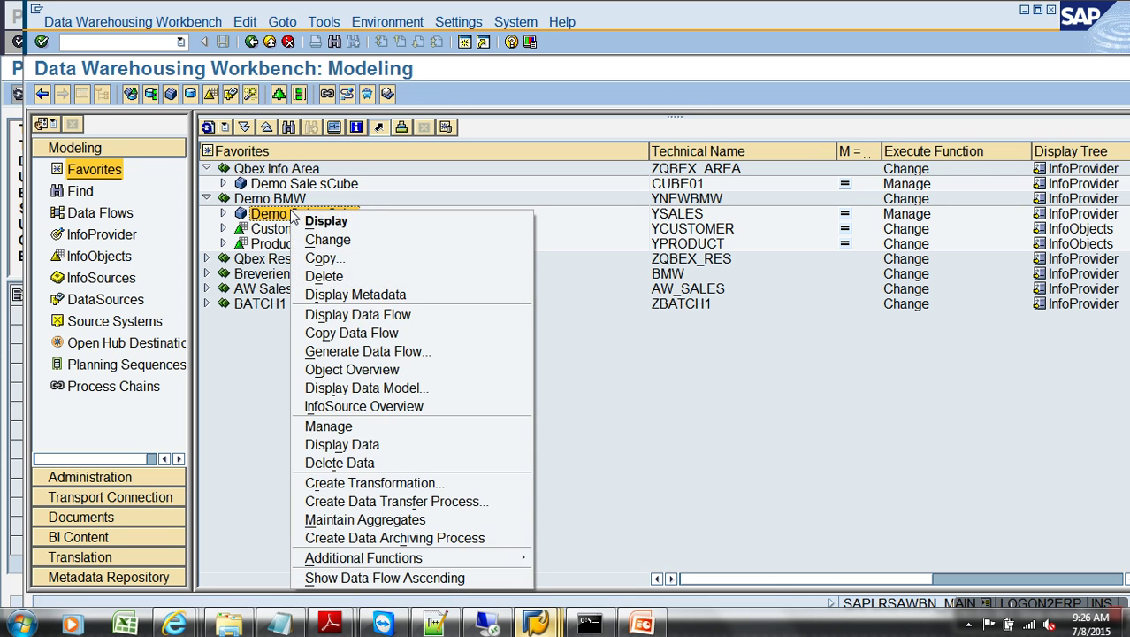
left_click(329, 241)
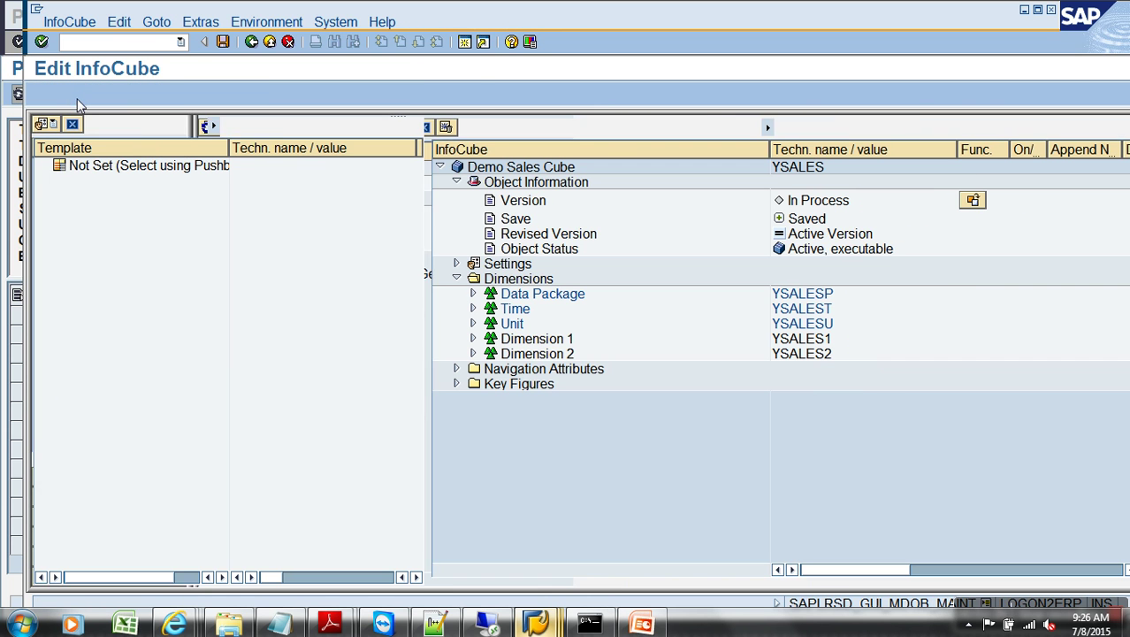
left_click(202, 23)
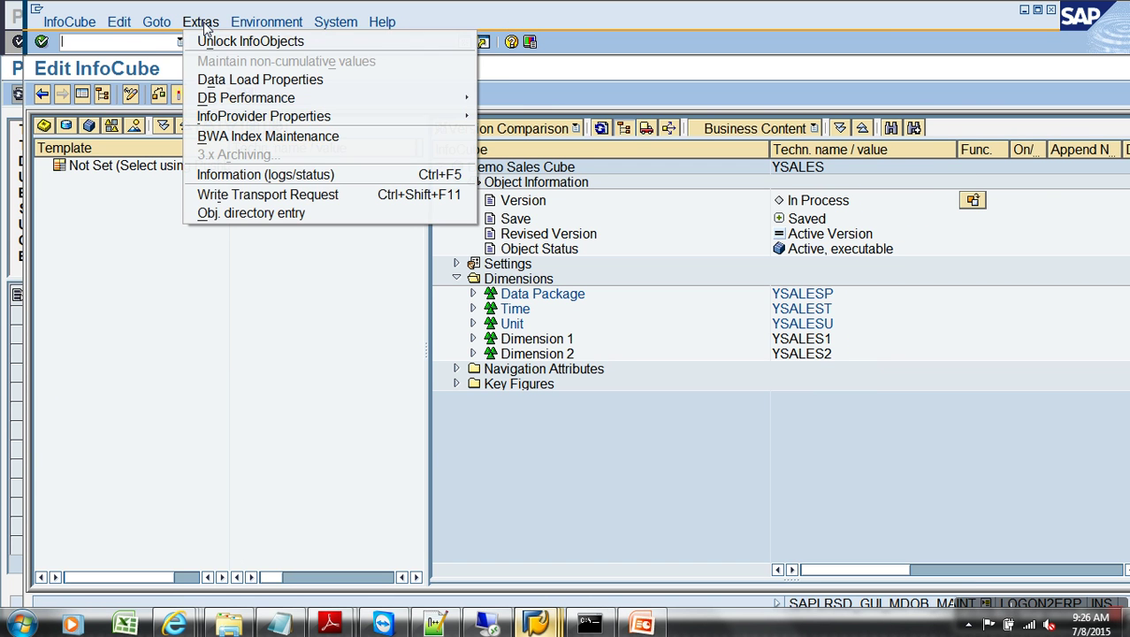
mouse_move(251, 98)
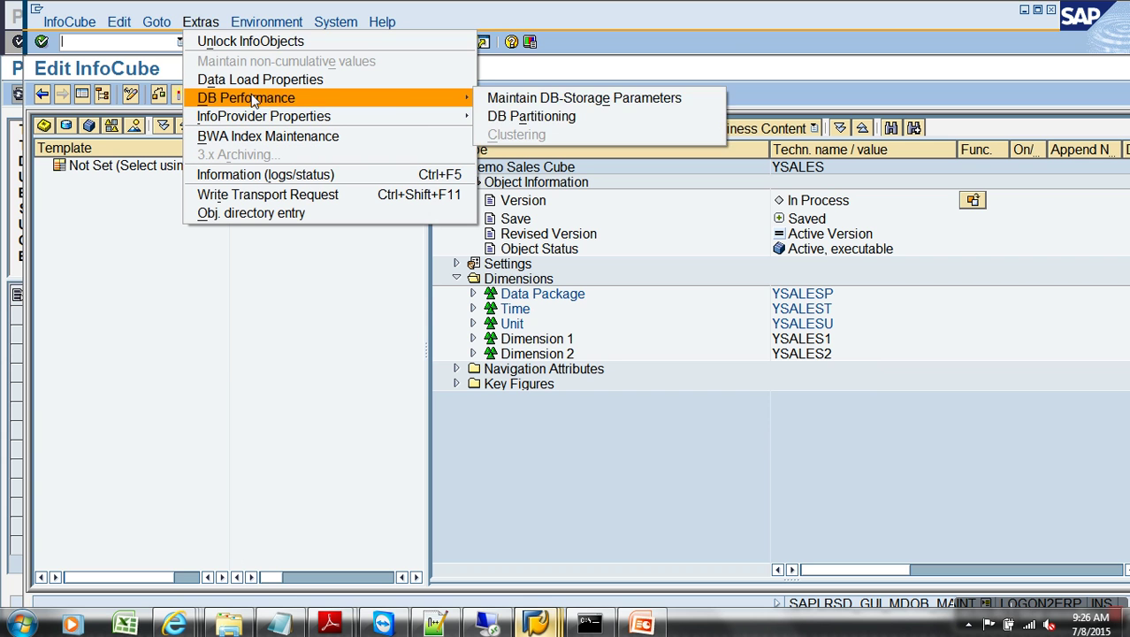
left_click(558, 125)
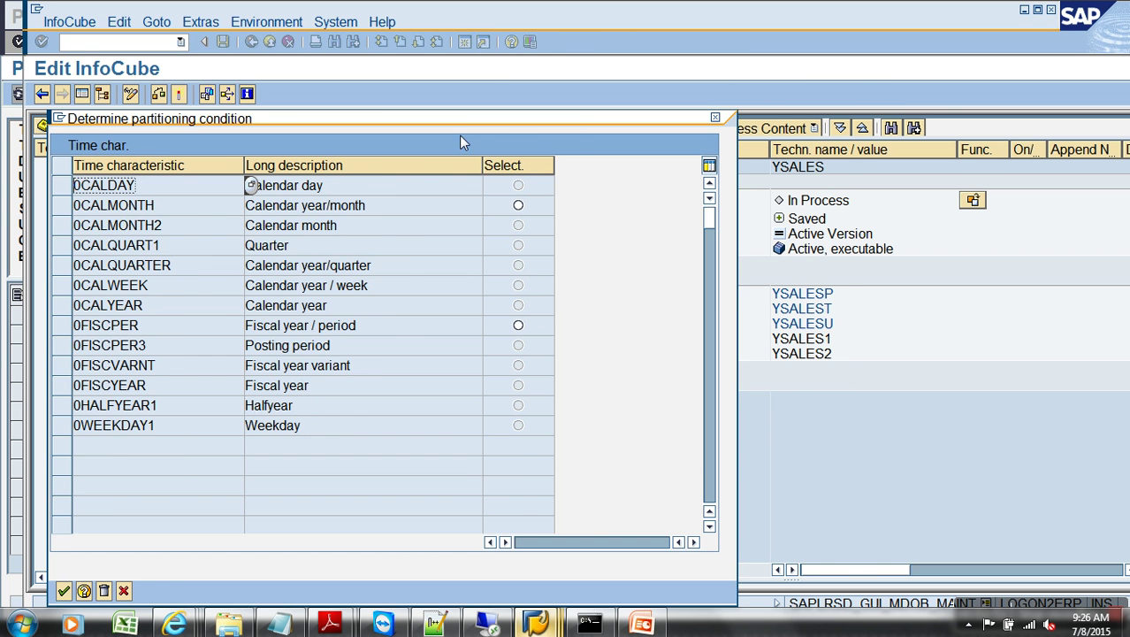
- Choose 0CALMONTH (Calendar year/month) as the time characteristic for the partitioning condition
left_click_drag(467, 121, 578, 81)
left_click(317, 229)
left_click(308, 348)
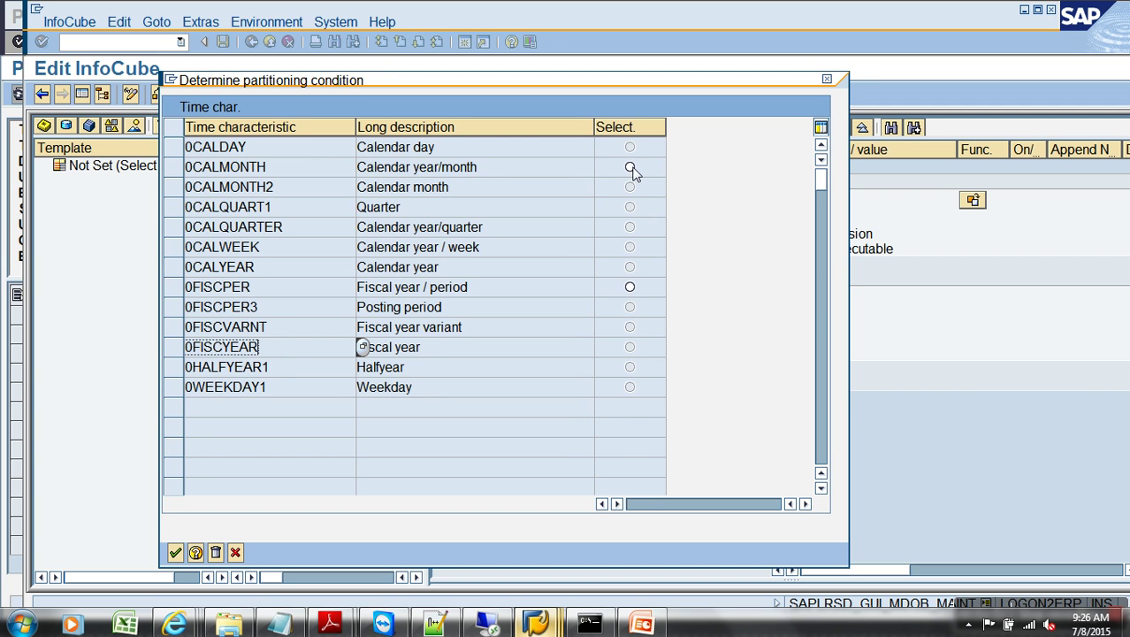
left_click(629, 288)
left_click(630, 169)
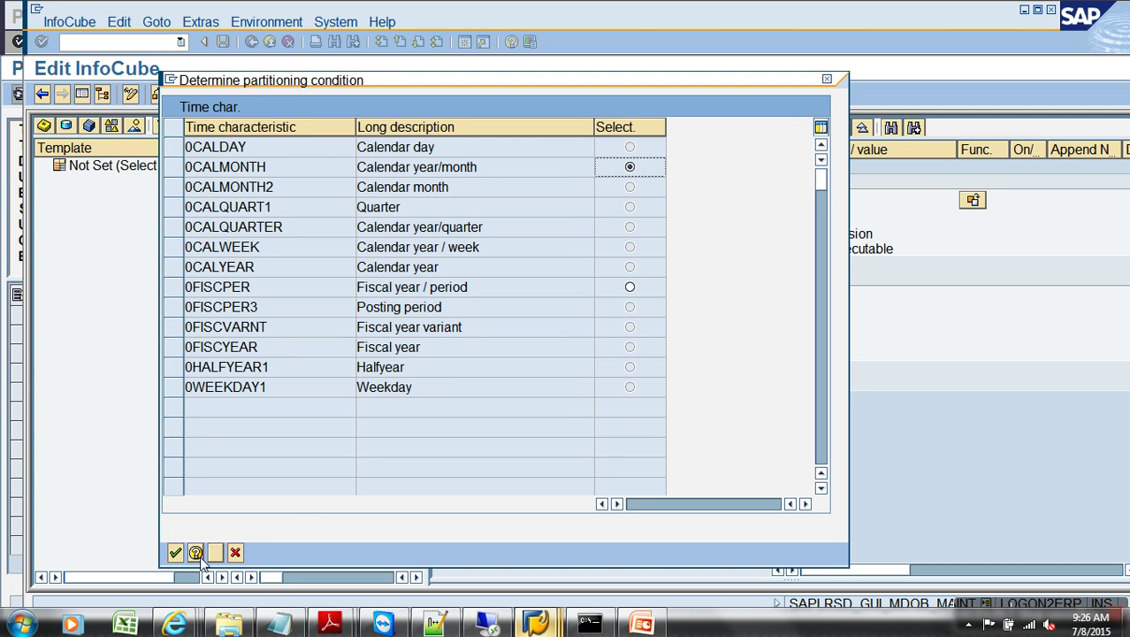
left_click(175, 553)
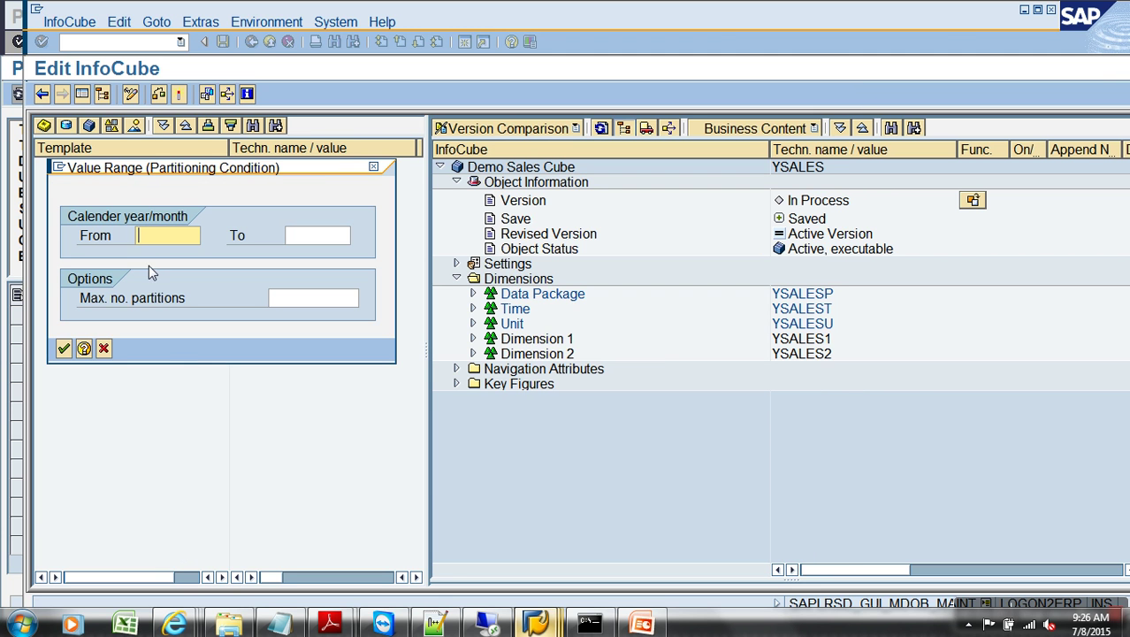
- Try to set the calendar year/month partitioning range from 01.2015 to 03.2015
type("01")
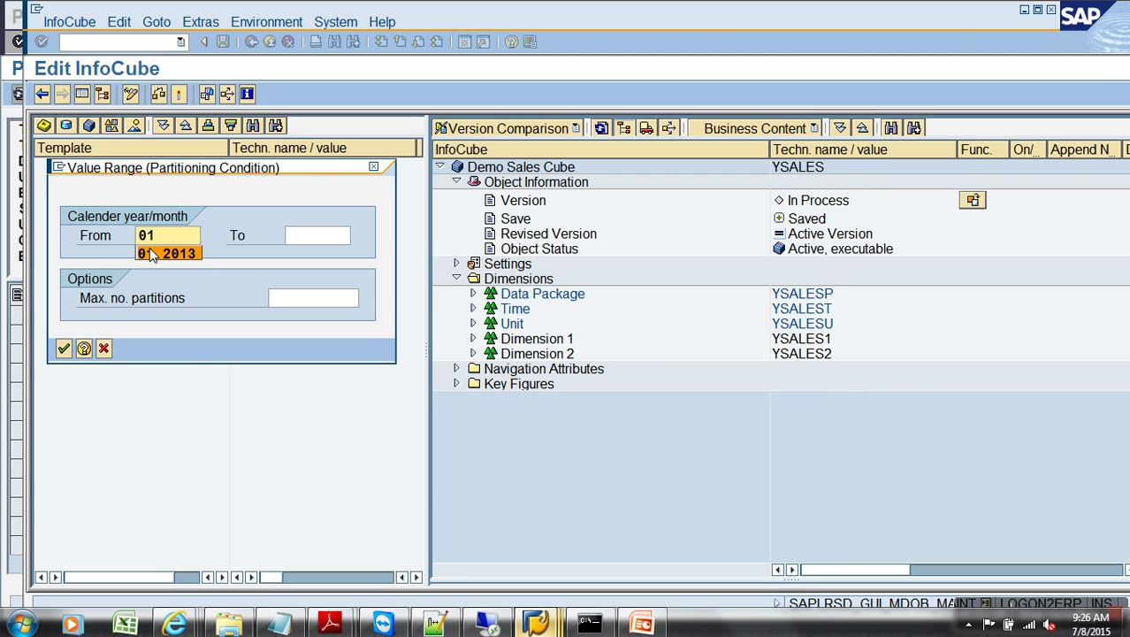
type(".2015")
key("Tab")
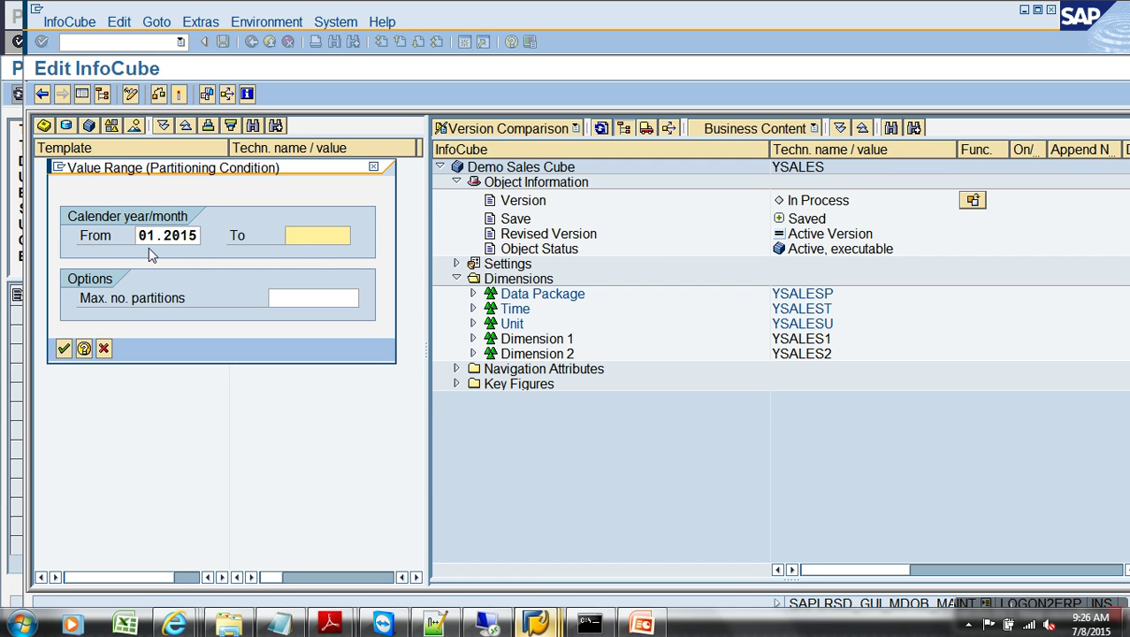
type("03.2")
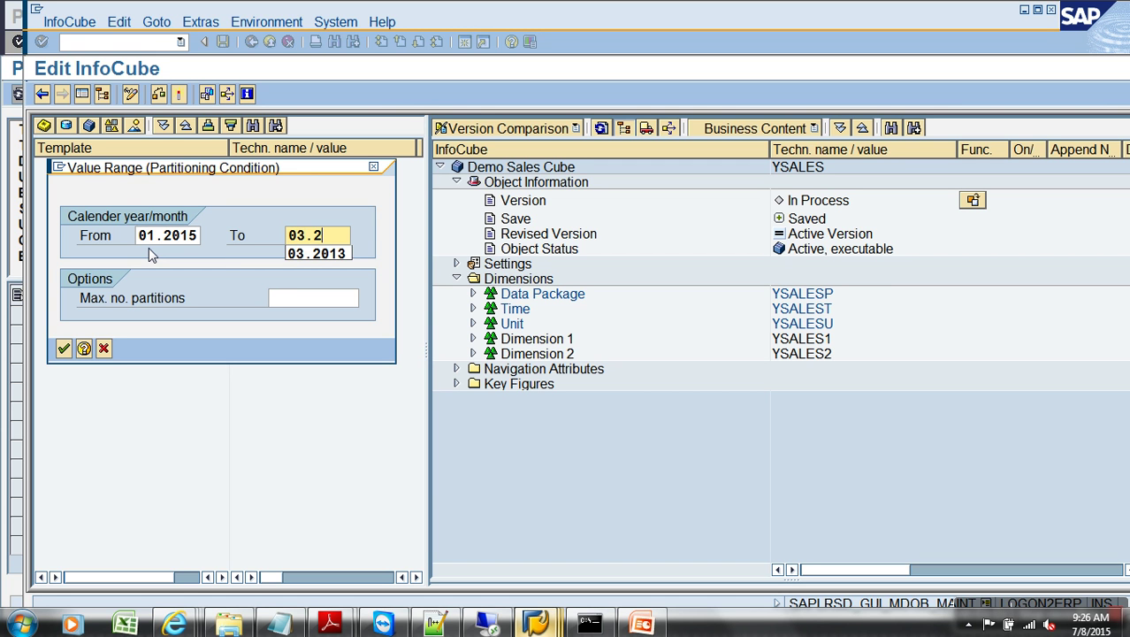
type("015")
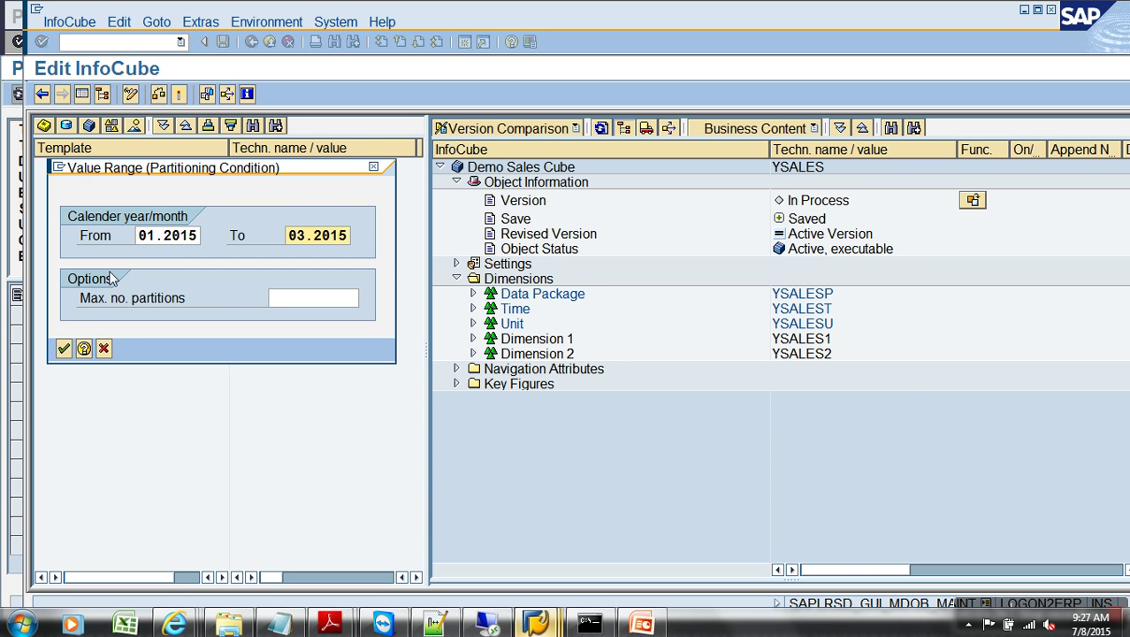
left_click(64, 348)
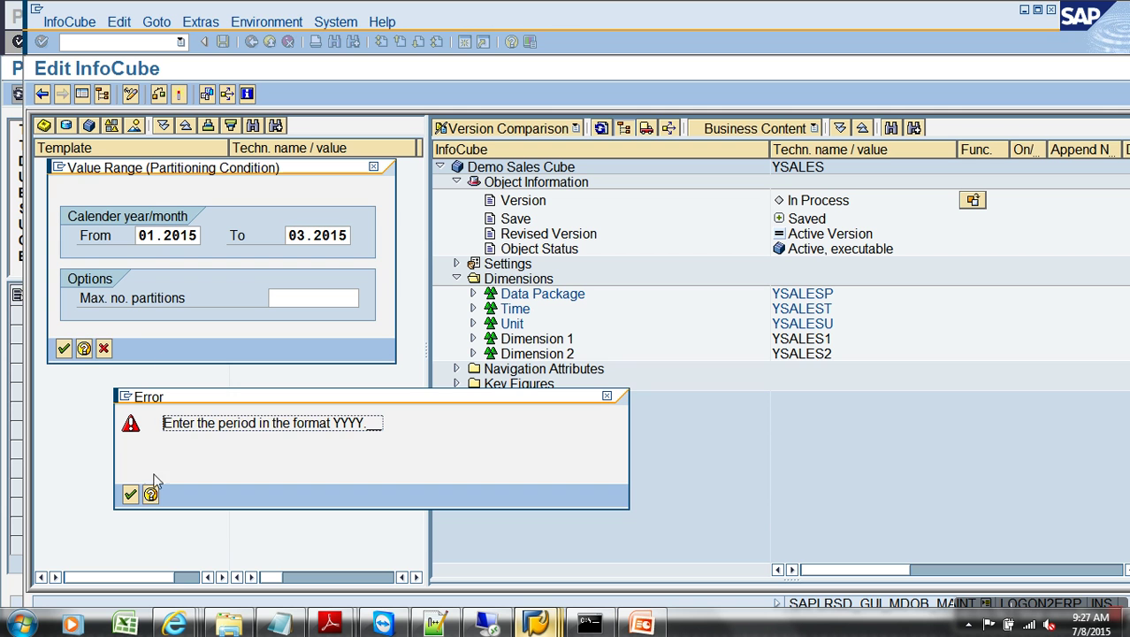
- Set the calendar year/month partitioning range from 2015.01 to 2015.03 and activate the InfoCube
left_click(130, 498)
key("Delete")
key("Delete")
key("Delete")
key("Delete")
key("Delete")
key("Delete")
key("Delete")
type("201")
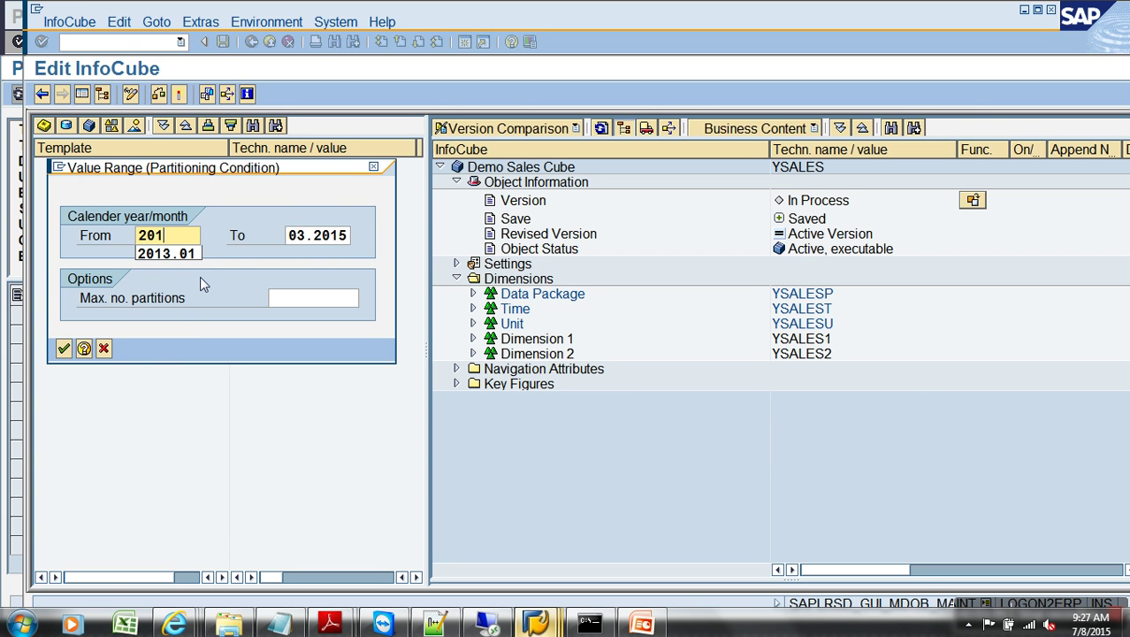
type("5.01")
key("Tab")
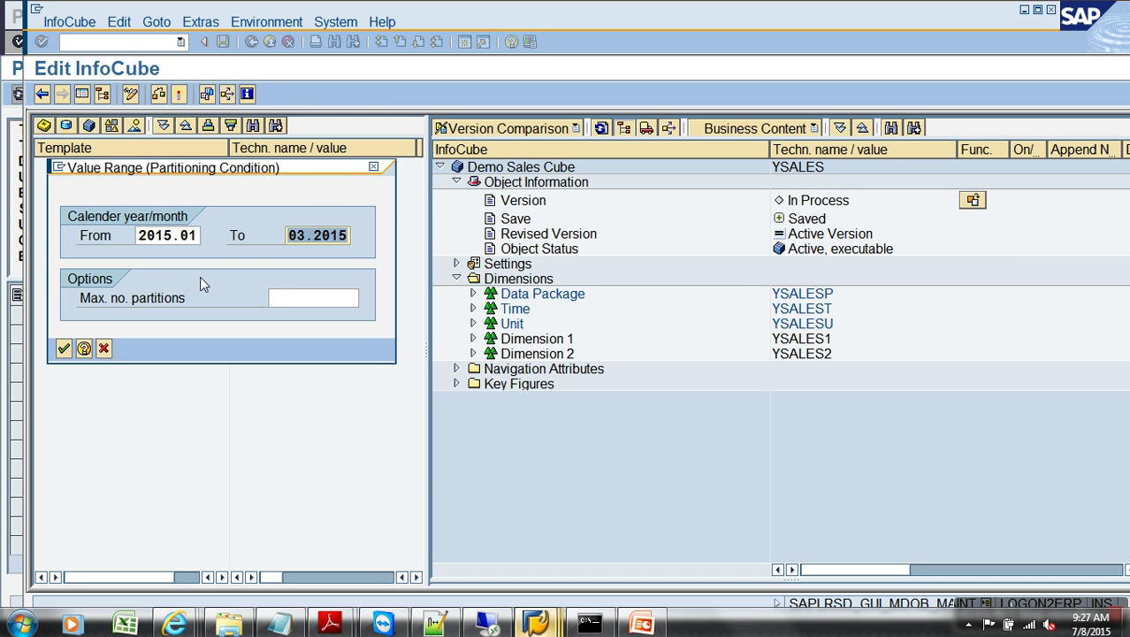
type("2015.03")
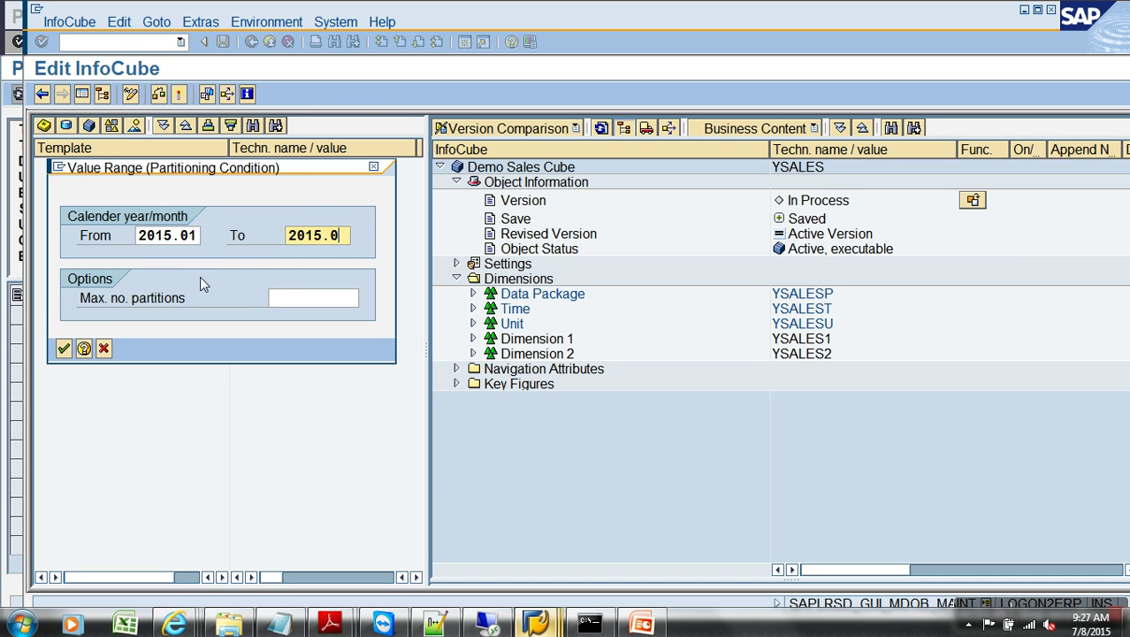
key("Return")
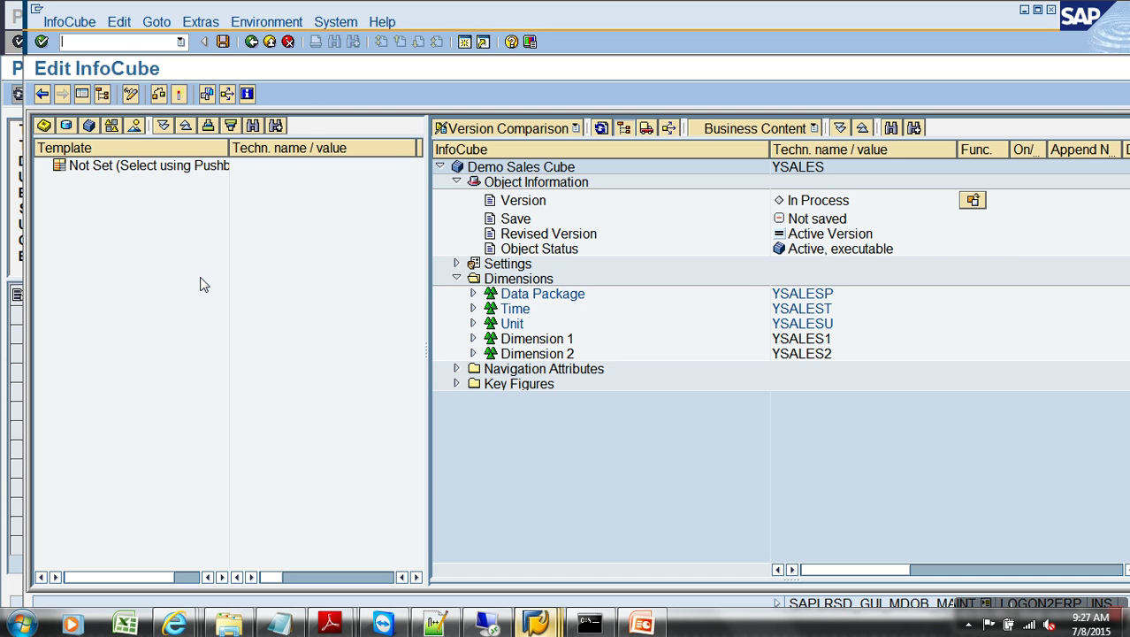
left_click(178, 93)
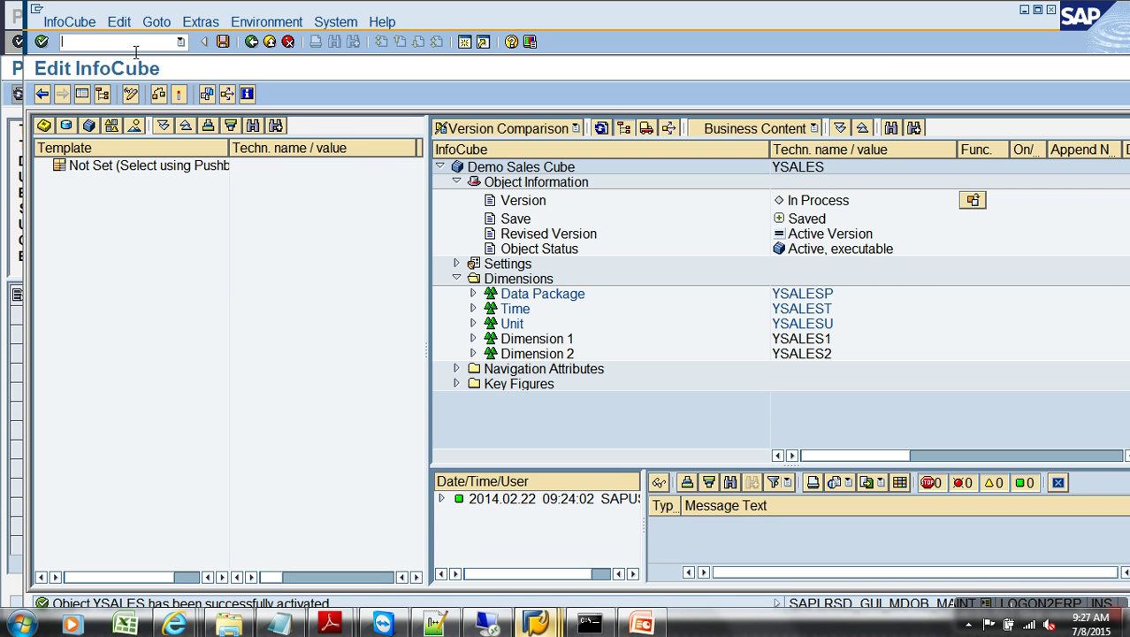
- Call up the Database Utility (SE14) in a new session and display the table /BIC/EYSALES
type("/ose14")
key("Return")
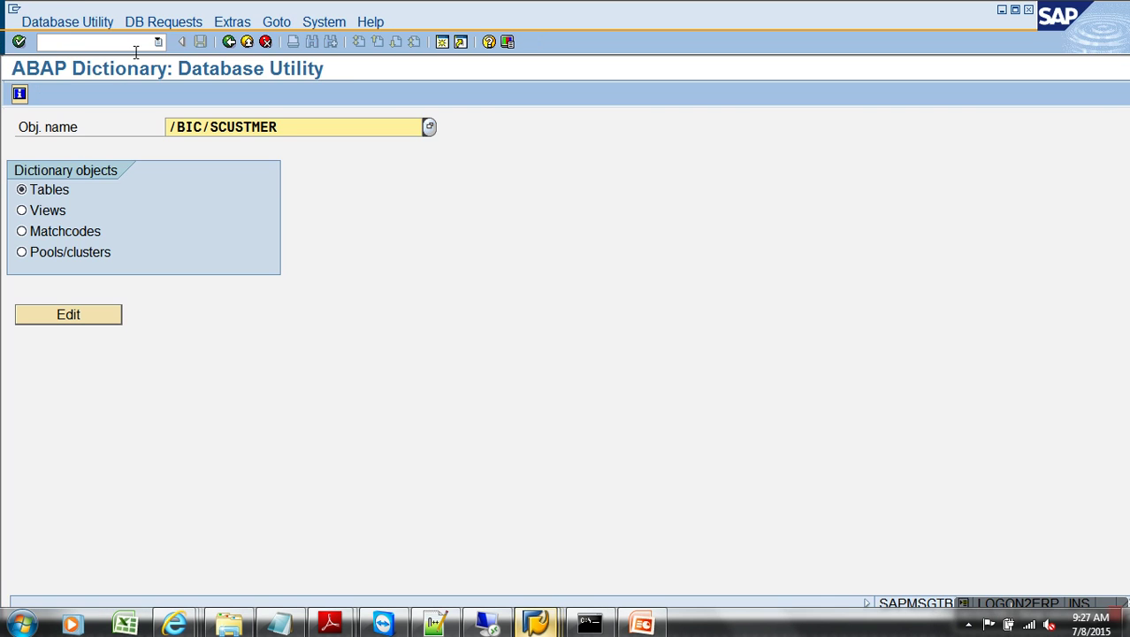
key("BackSpace")
key("BackSpace")
key("BackSpace")
key("BackSpace")
key("BackSpace")
key("BackSpace")
key("BackSpace")
key("BackSpace")
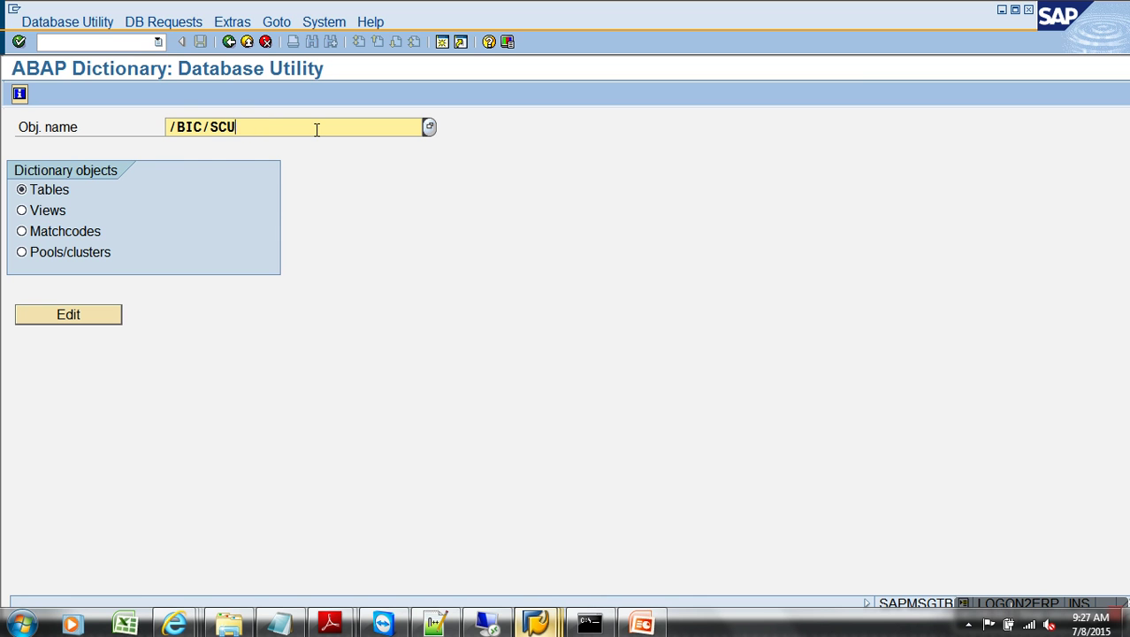
type("e")
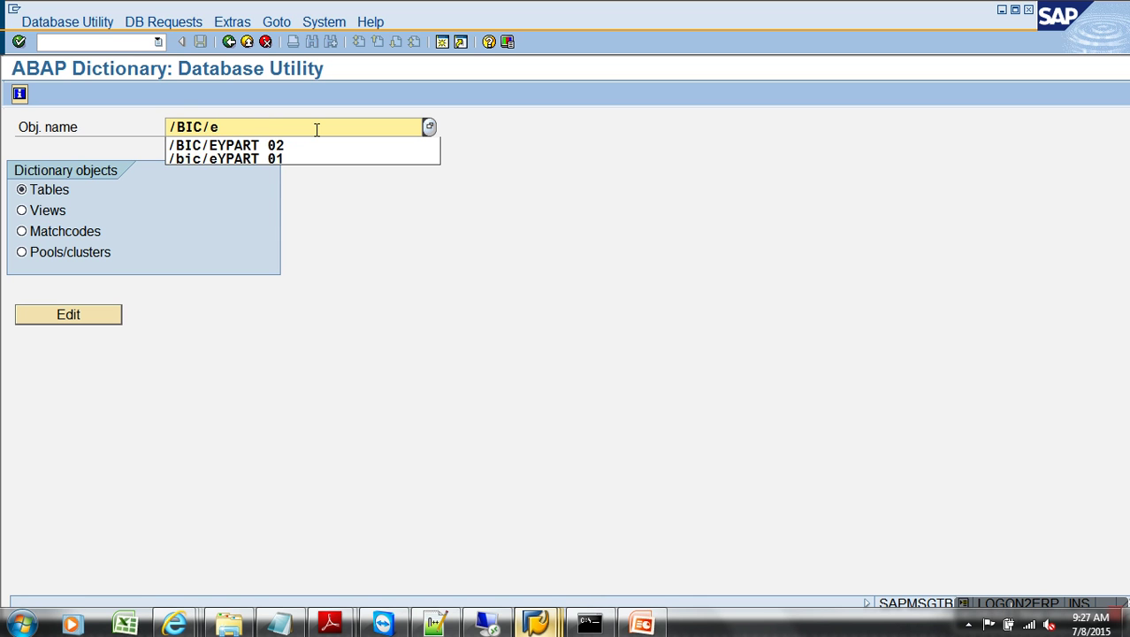
type("ysales")
key("Return")
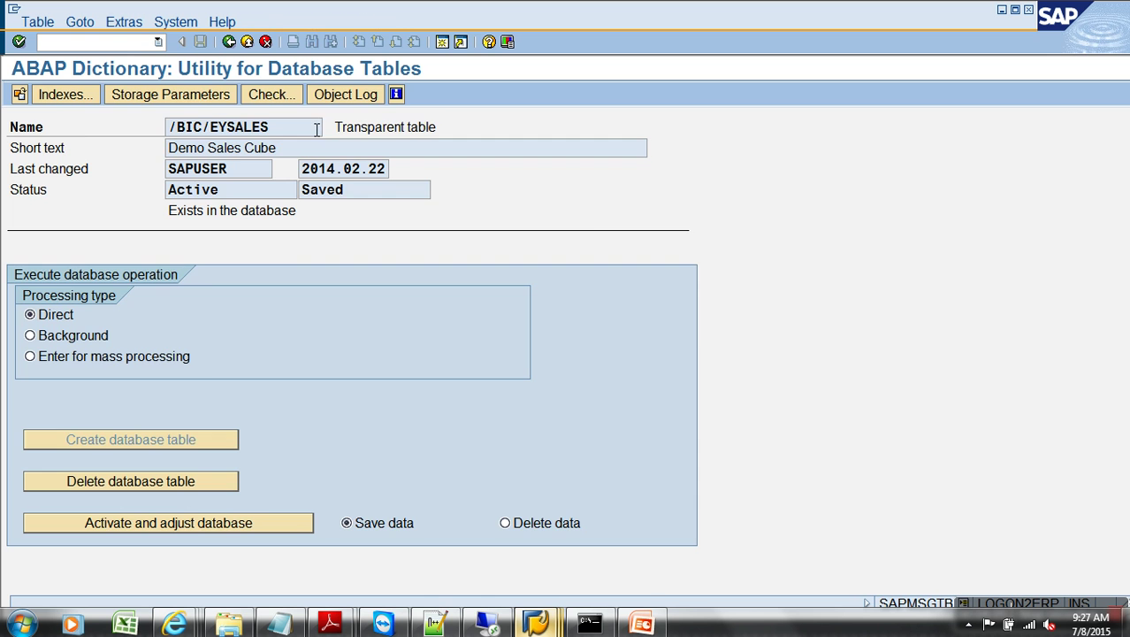
- Examine the storage parameters of /BIC/EYSALES, including the high value of each partition in the partition mapping, and return to the InfoCube session
left_click(204, 100)
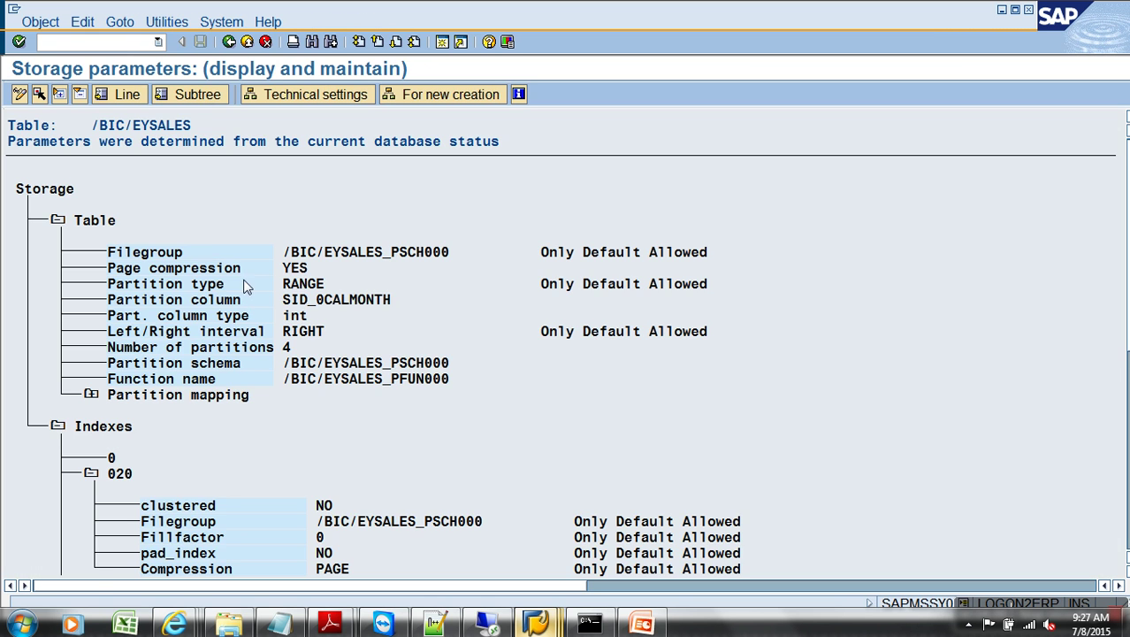
scroll(248, 311, "down", 1)
left_click(58, 395)
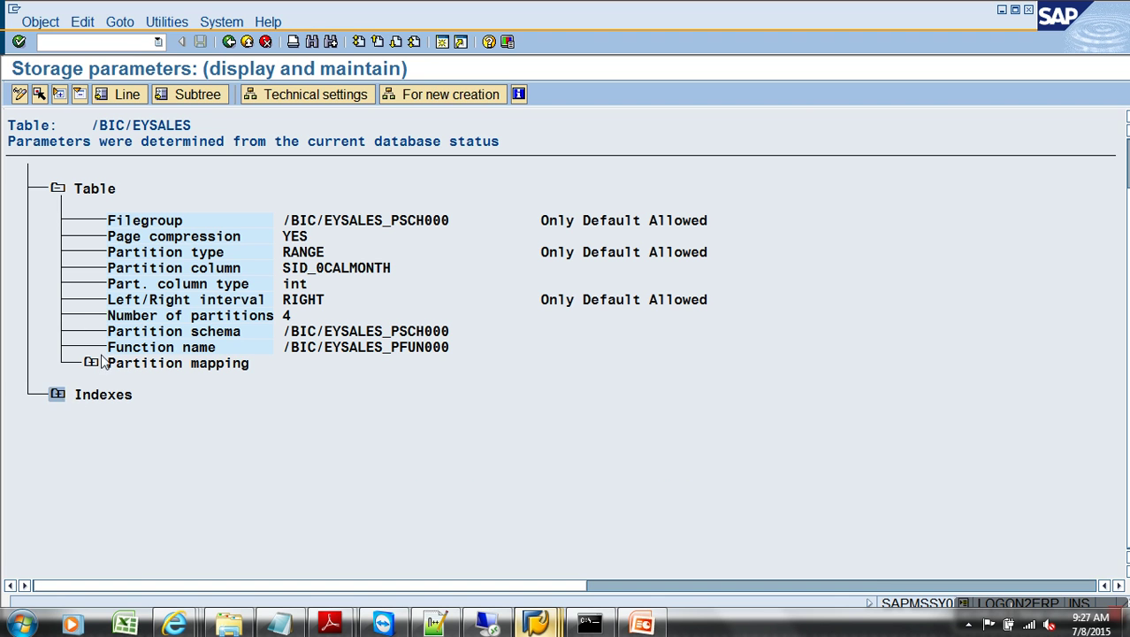
left_click(146, 364)
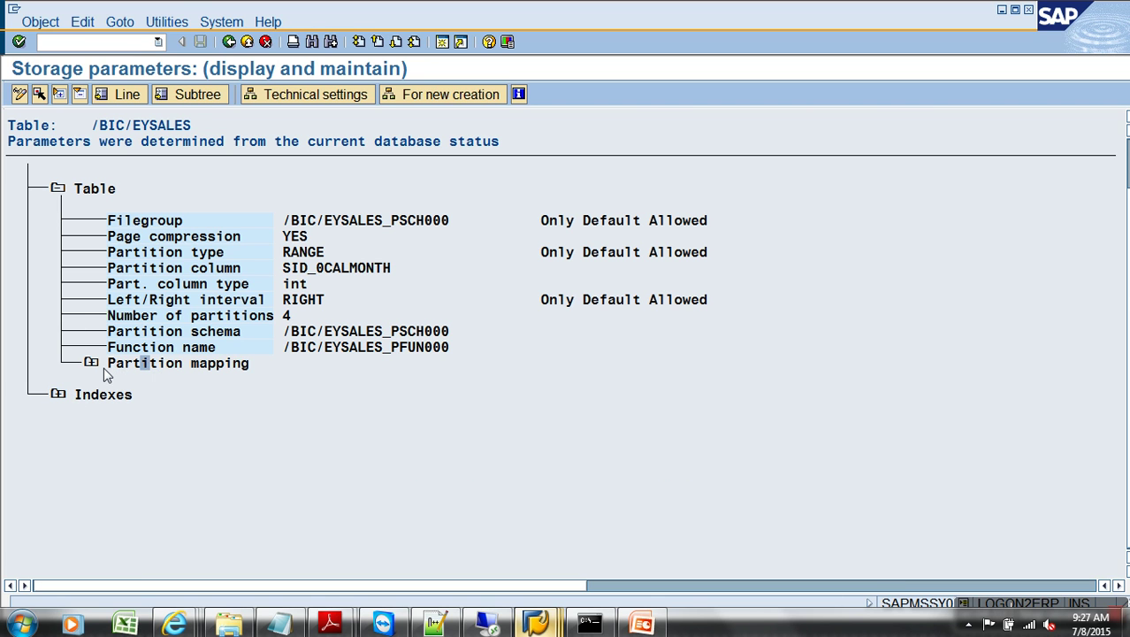
left_click(92, 364)
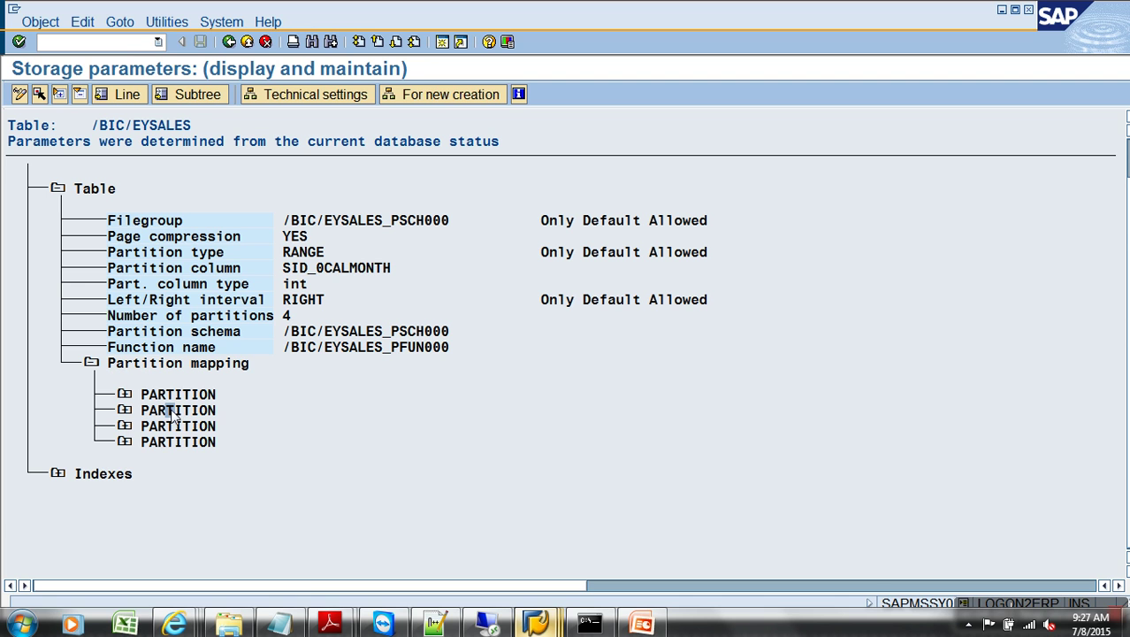
left_click(170, 443)
left_click(125, 394)
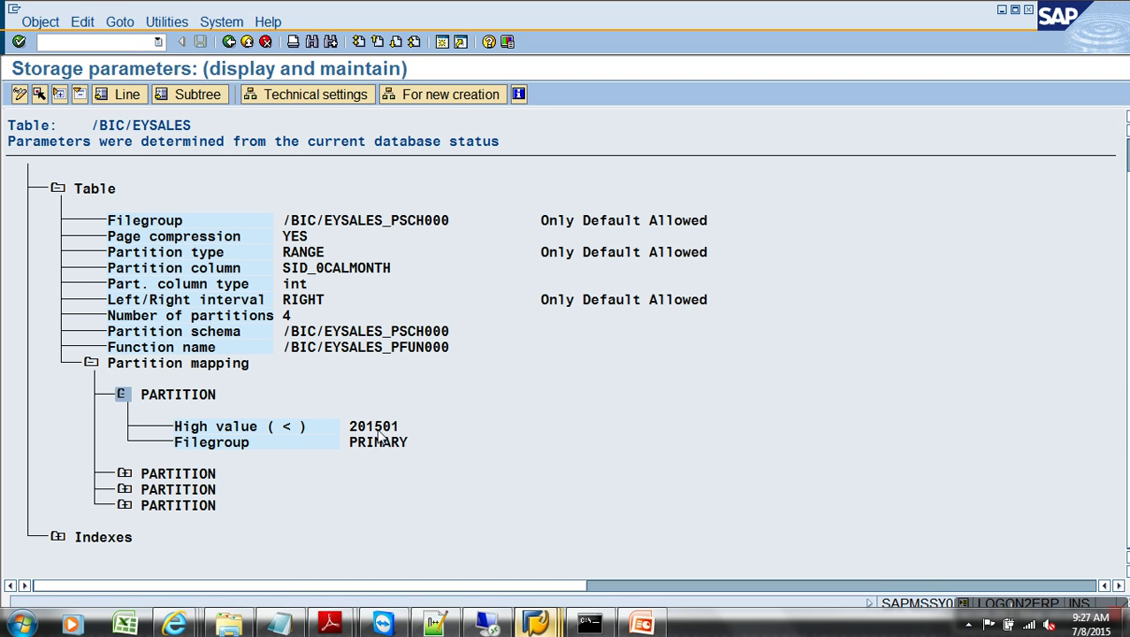
left_click(125, 474)
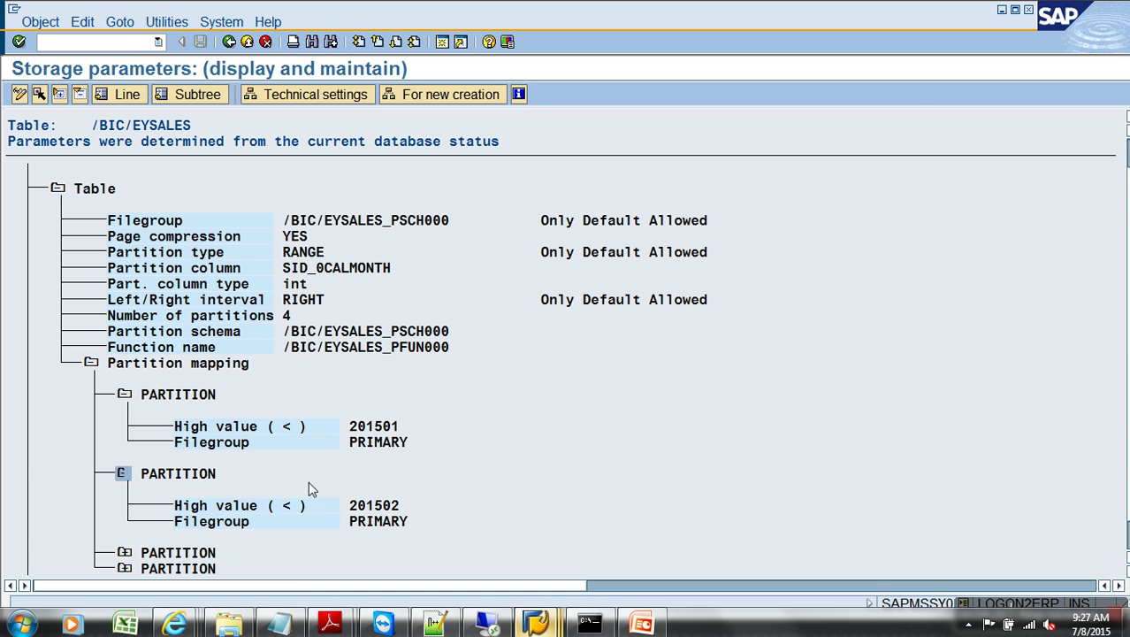
left_click(125, 521)
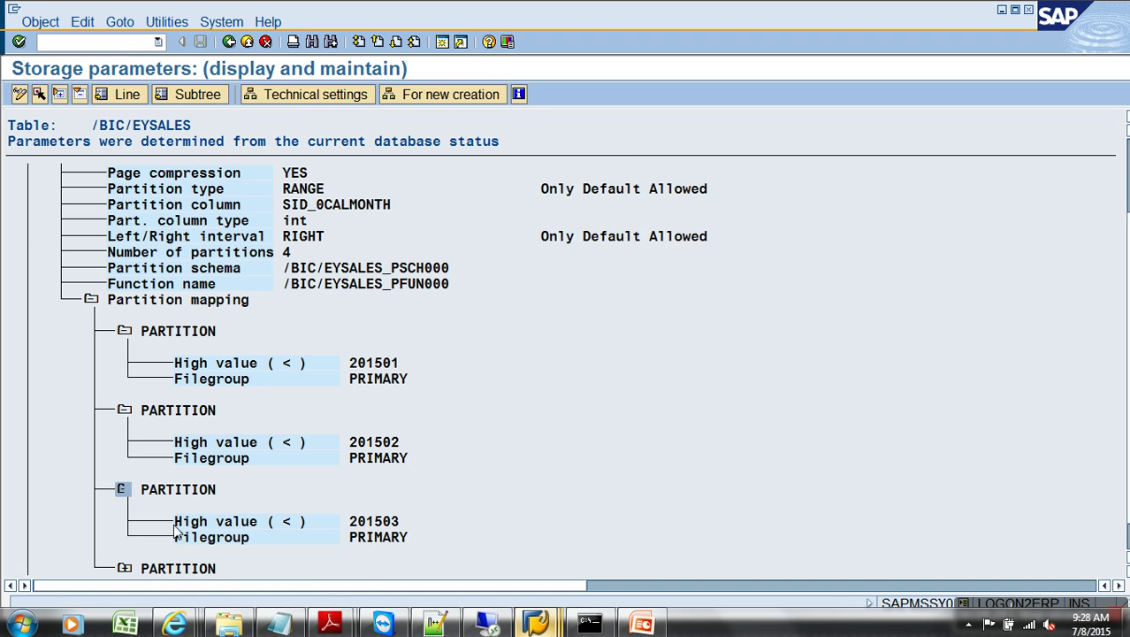
left_click(124, 552)
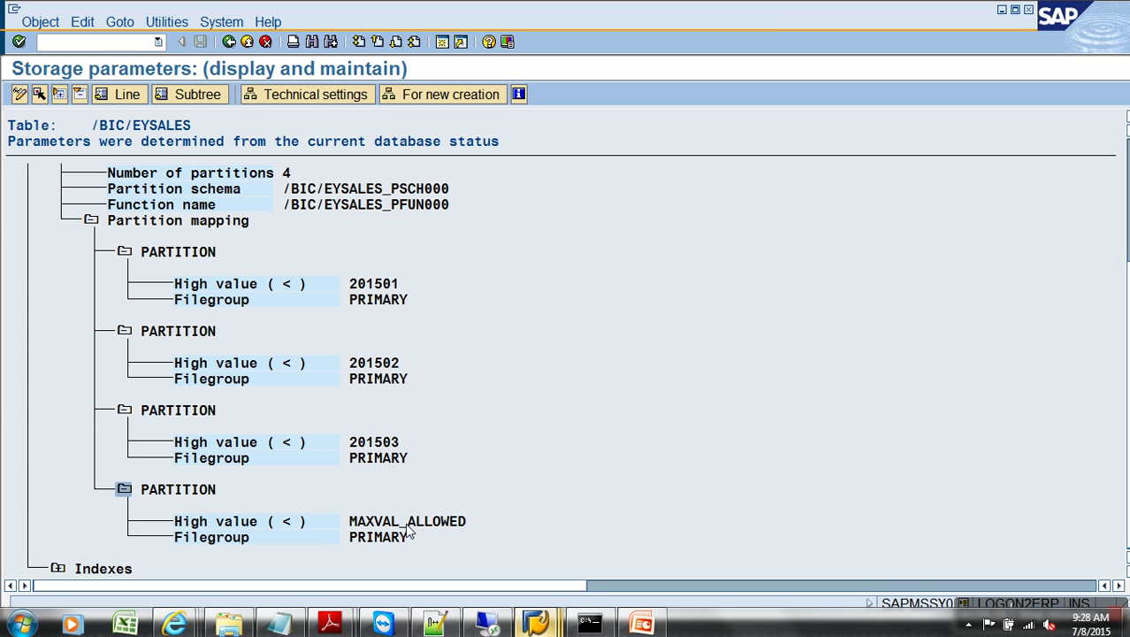
key("alt+Tab")
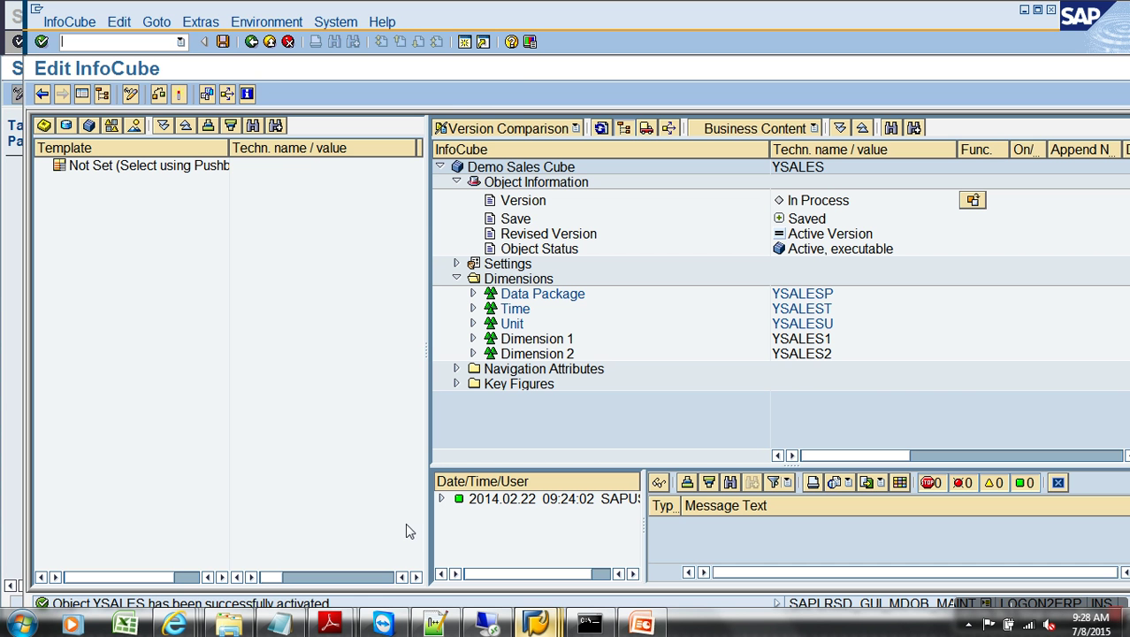
left_click(201, 21)
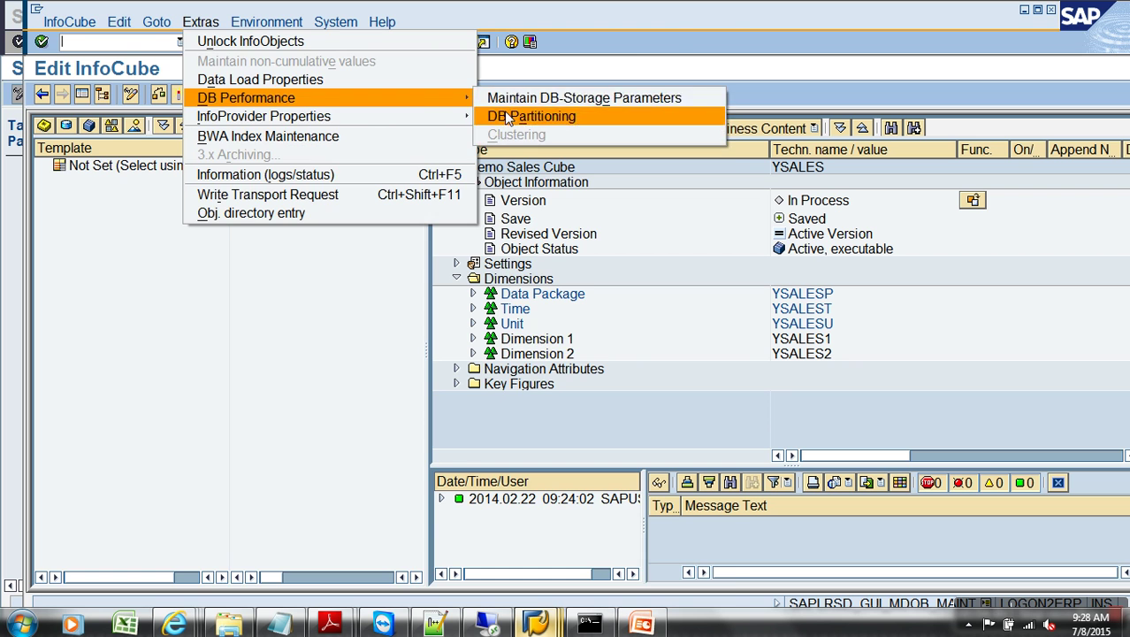
left_click(506, 115)
left_click(518, 206)
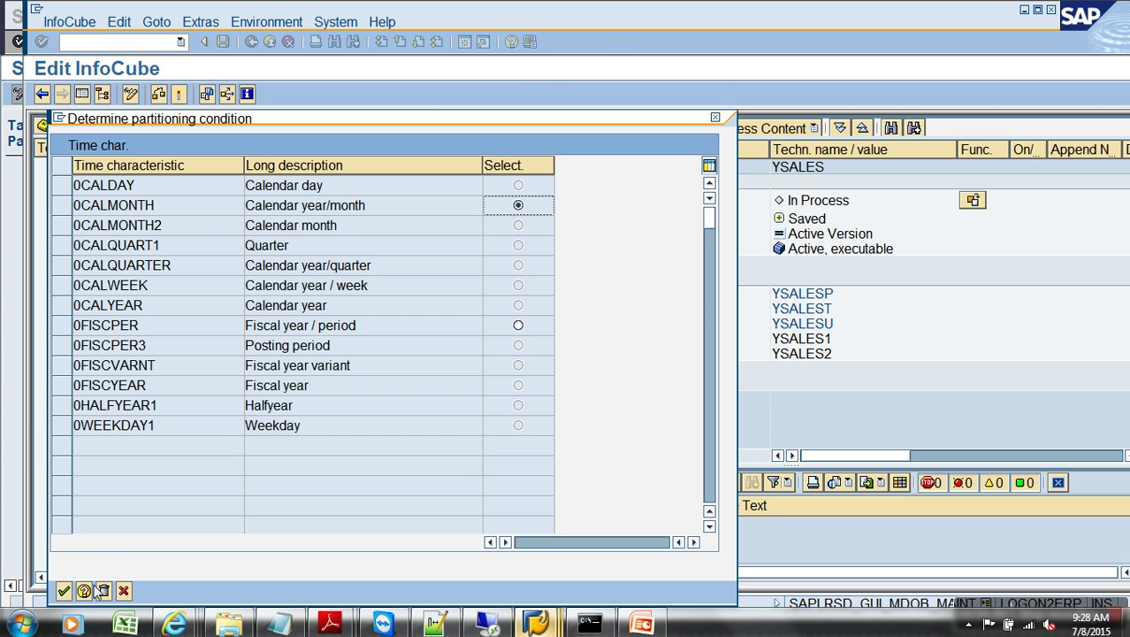
left_click(124, 591)
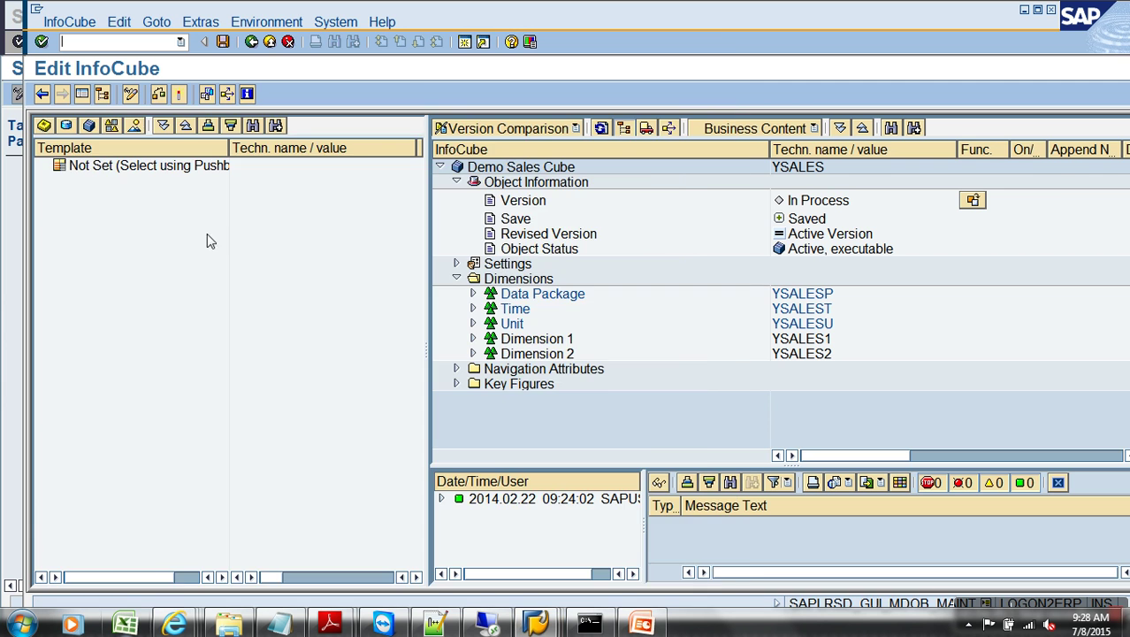
- Leave the InfoCube editor and copy Demo Sales Cube (YSALES) to a new InfoCube named CPYSALES in the Demo BMW InfoArea
left_click(251, 42)
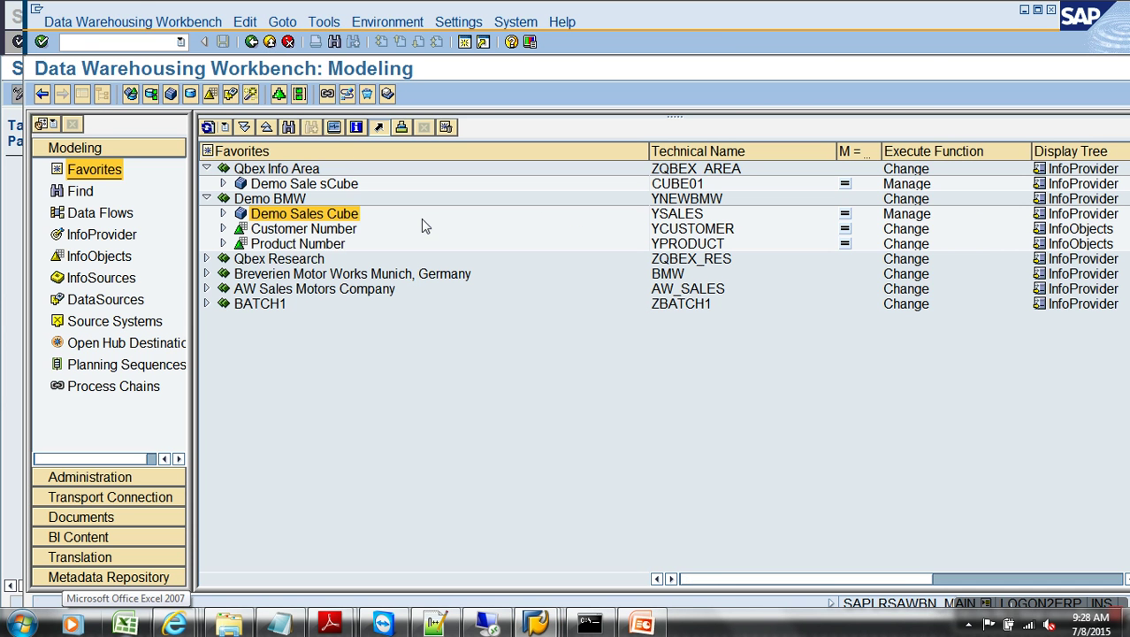
left_click(680, 217)
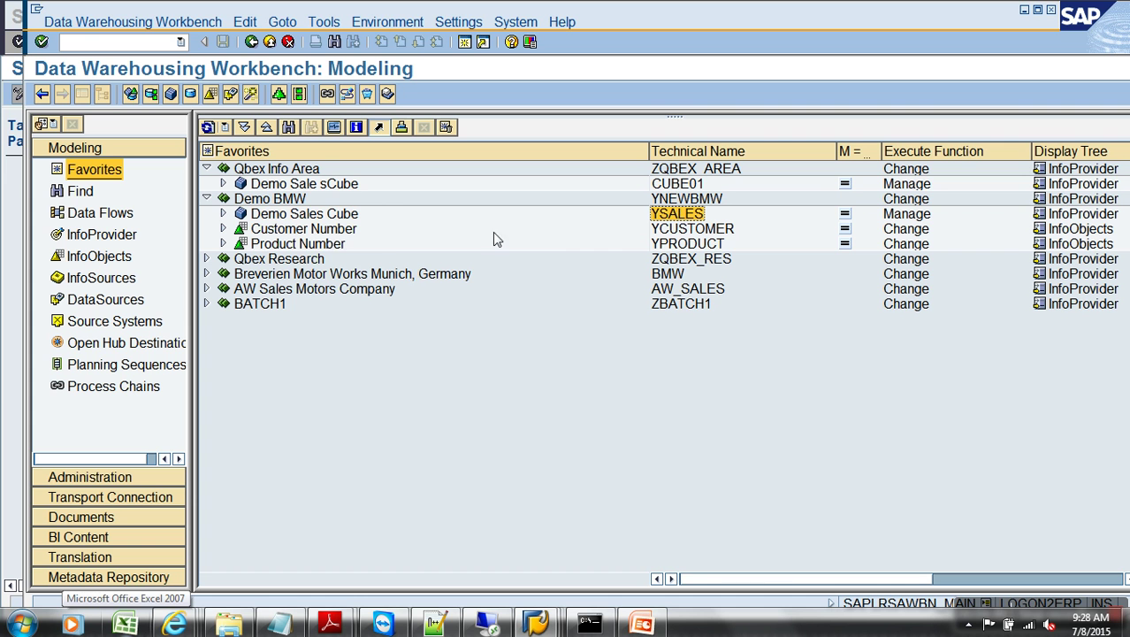
left_click(299, 204)
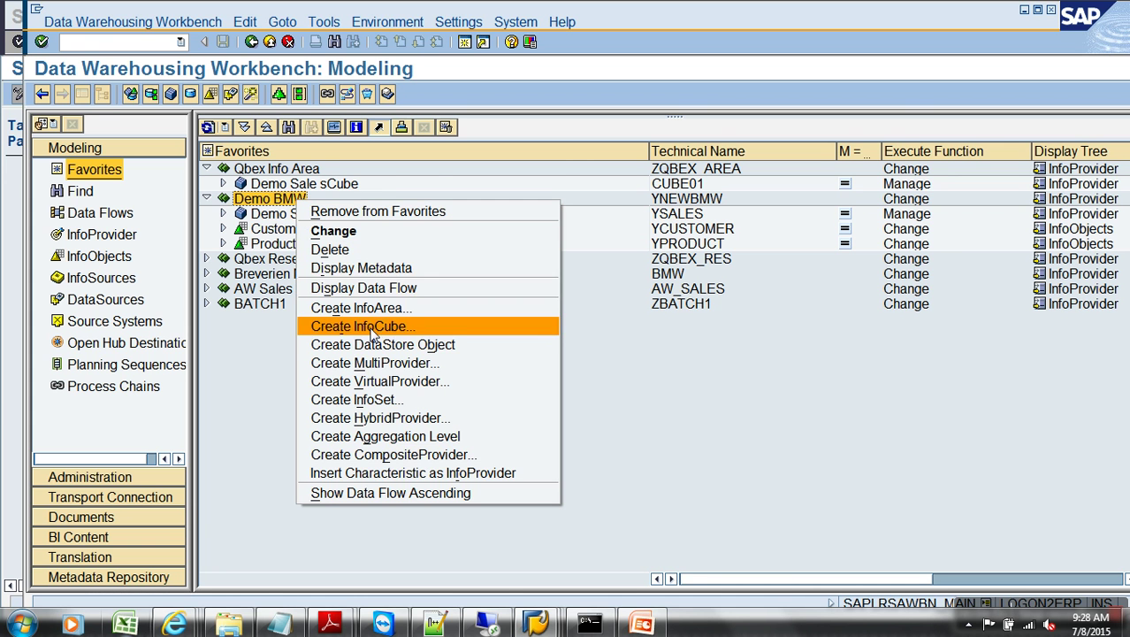
right_click(271, 219)
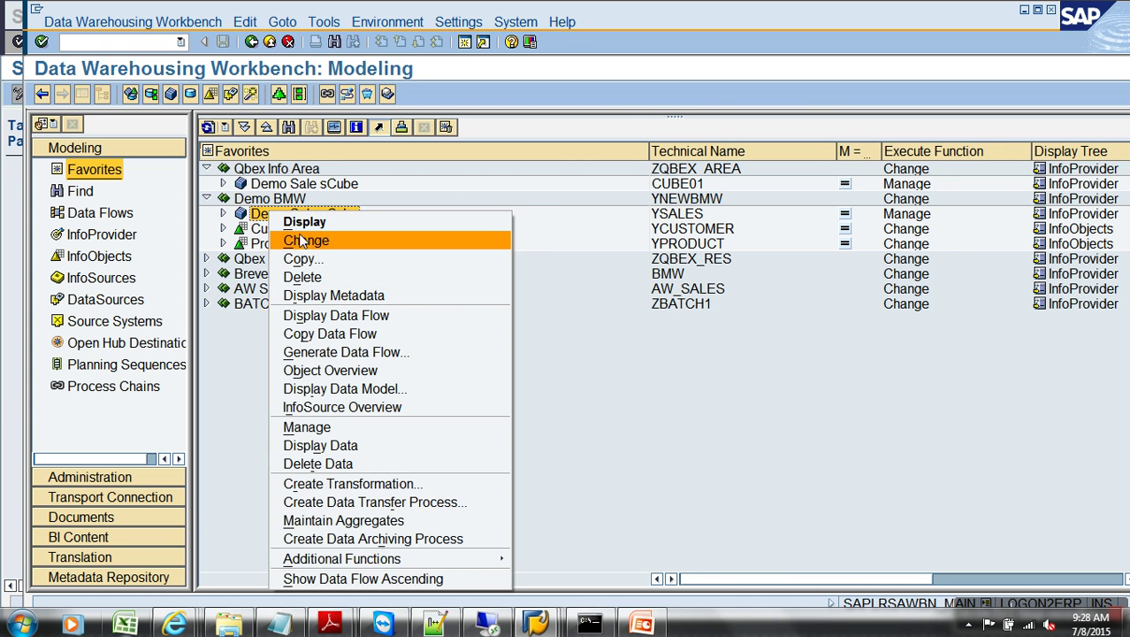
left_click(318, 258)
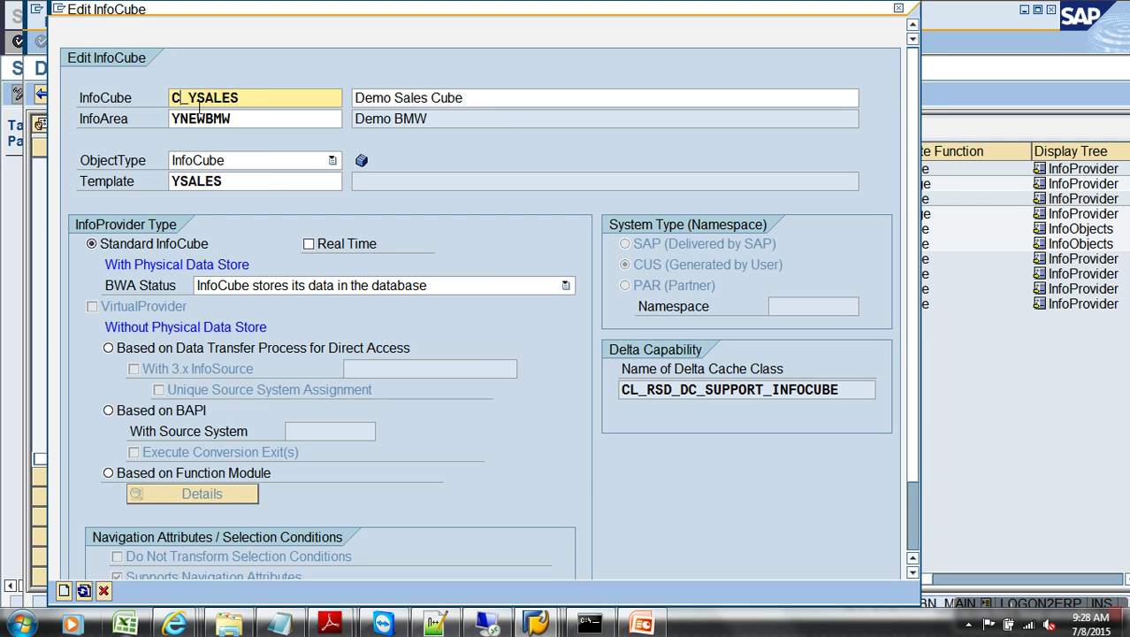
key("Delete")
type("p")
key("Return")
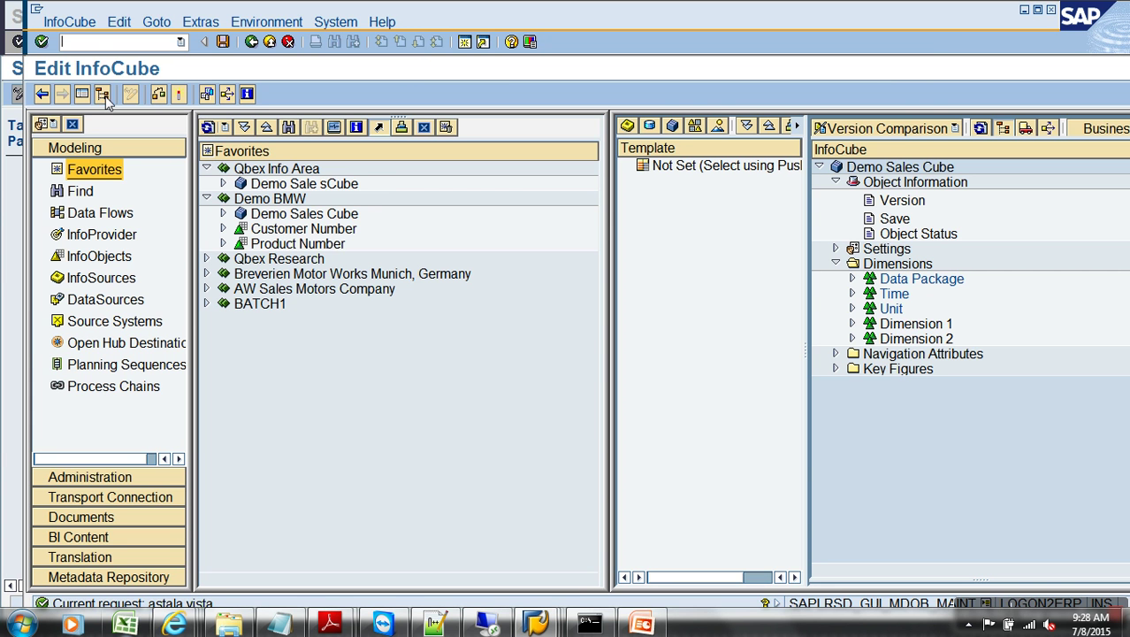
- Hide the Modeling navigation beside CPYSALES and expand its Data Package and Time dimensions
left_click(83, 94)
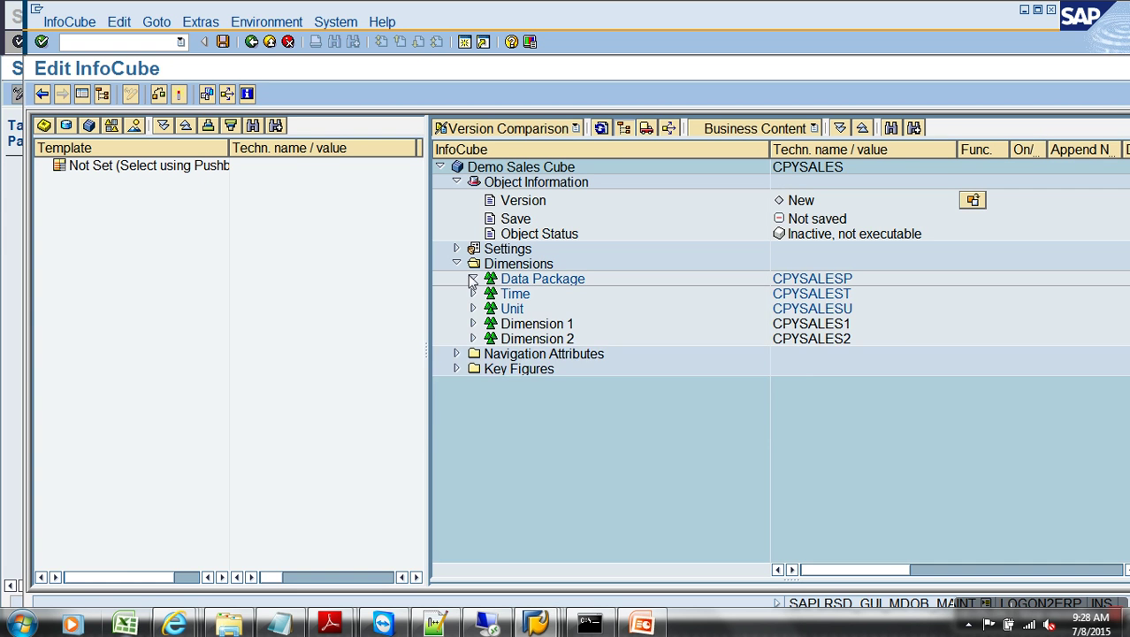
left_click(473, 278)
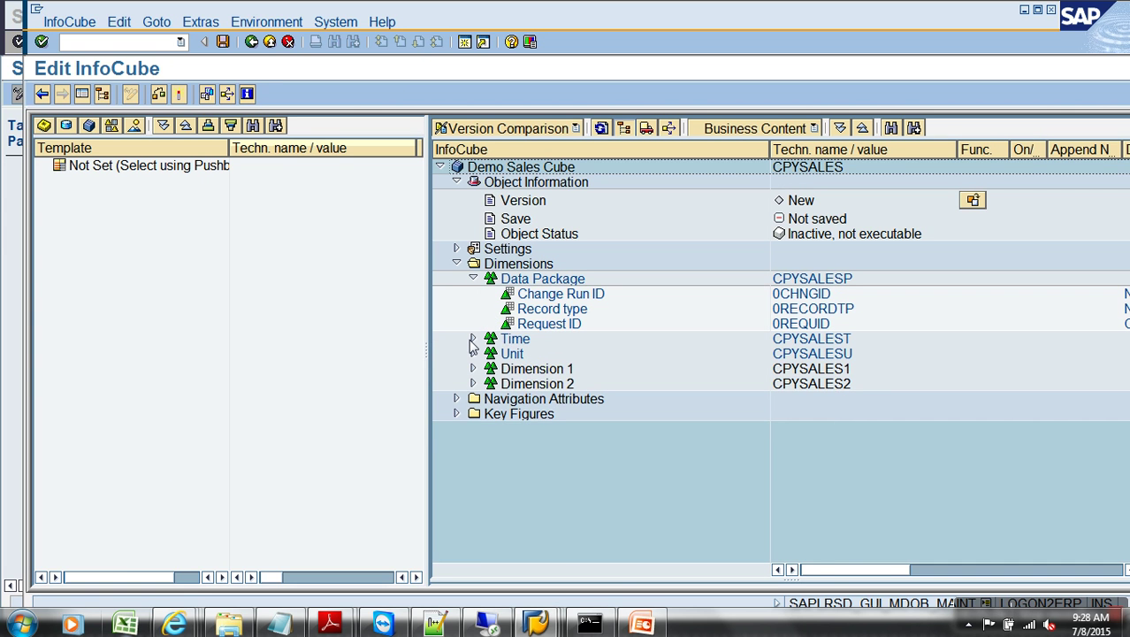
left_click(473, 339)
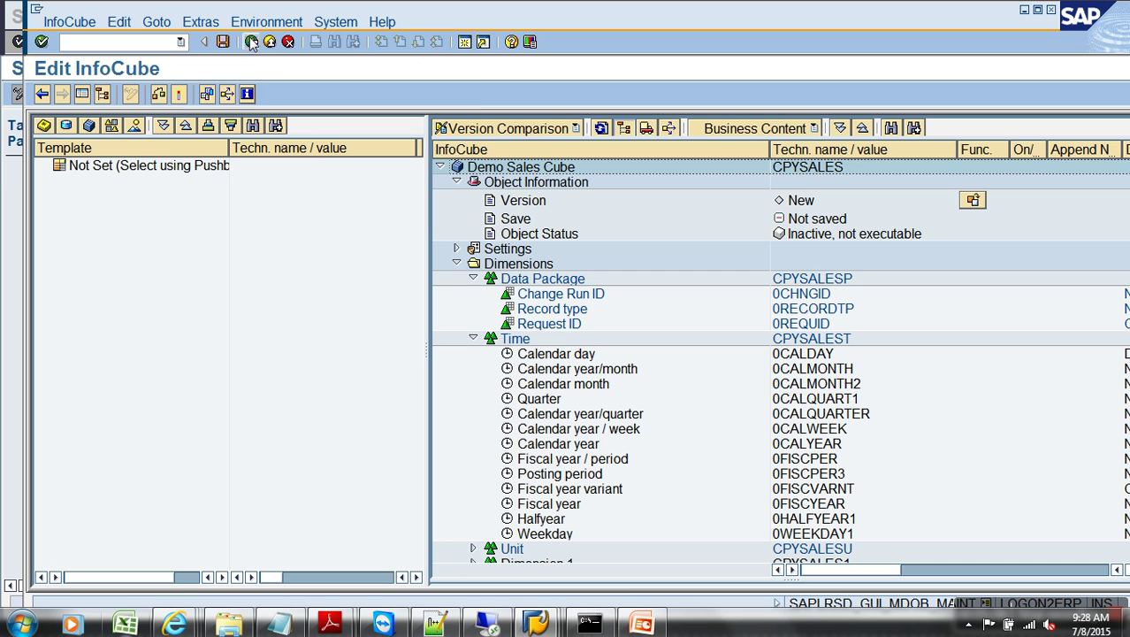
- Call up DB partitioning for CPYSALES by 0CALMONTH and set the end of the calendar year/month range to 2015.12
left_click(201, 22)
mouse_move(301, 95)
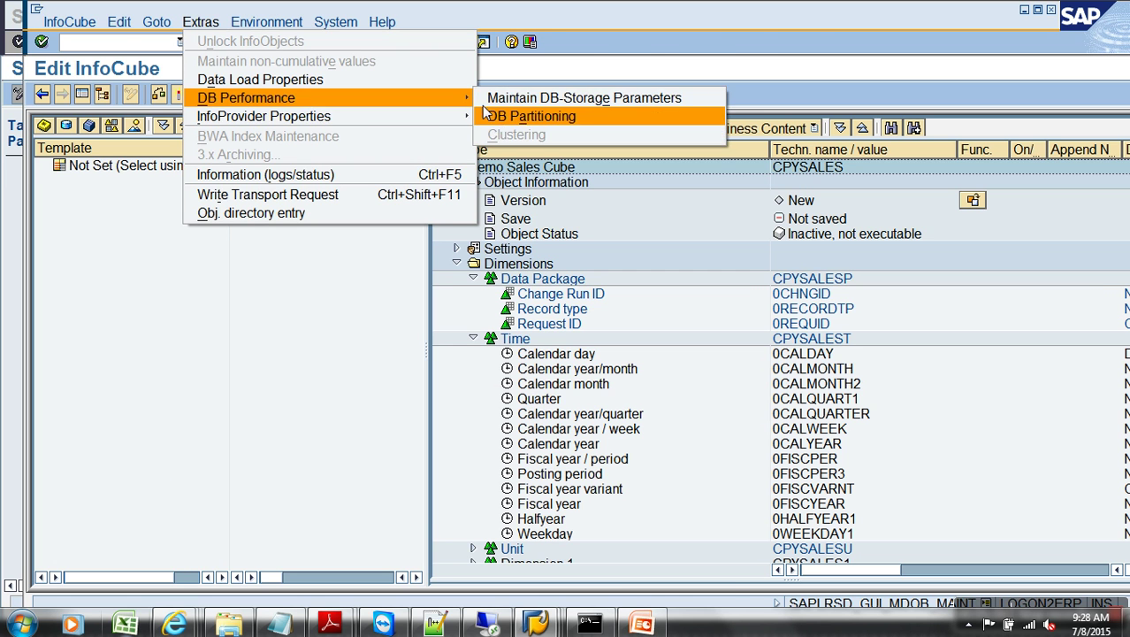
left_click(522, 116)
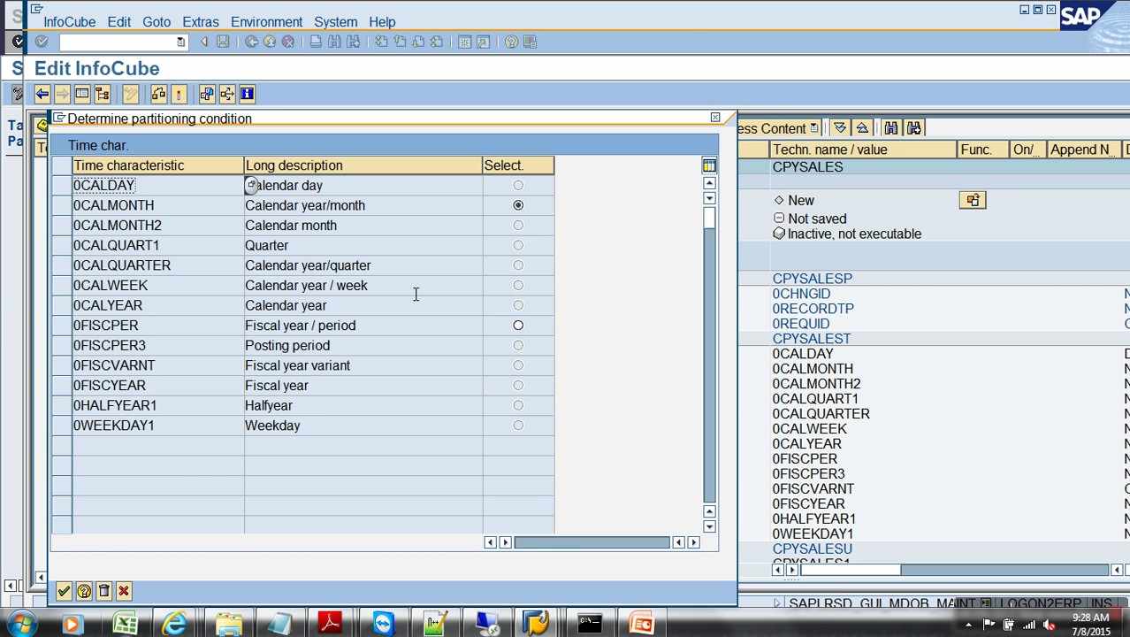
key("Return")
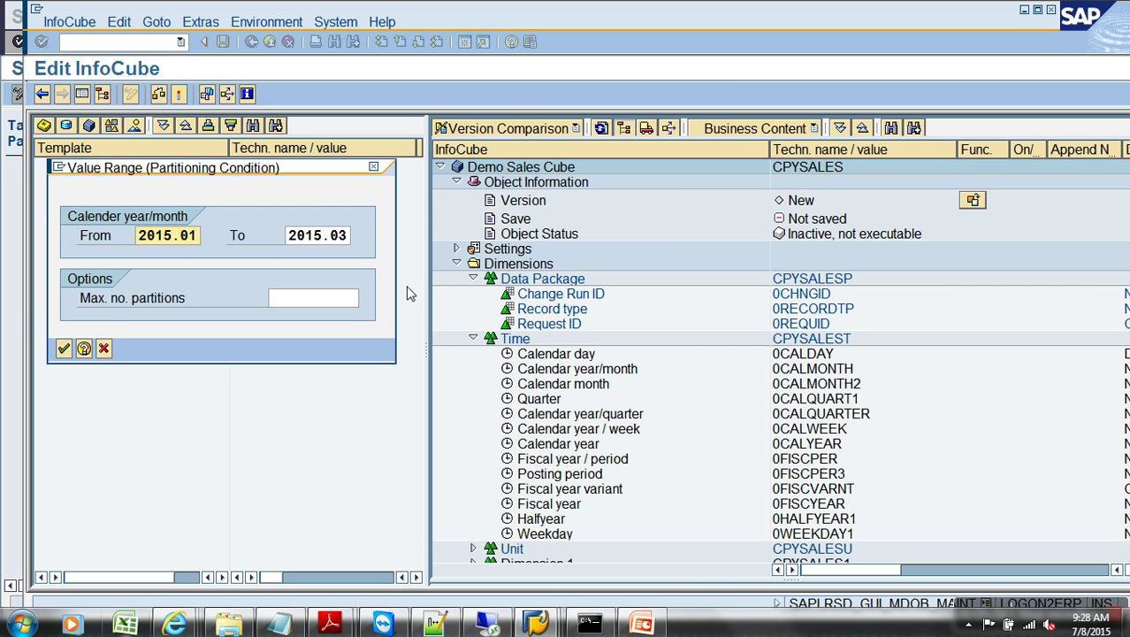
key("Tab")
type("2015.12")
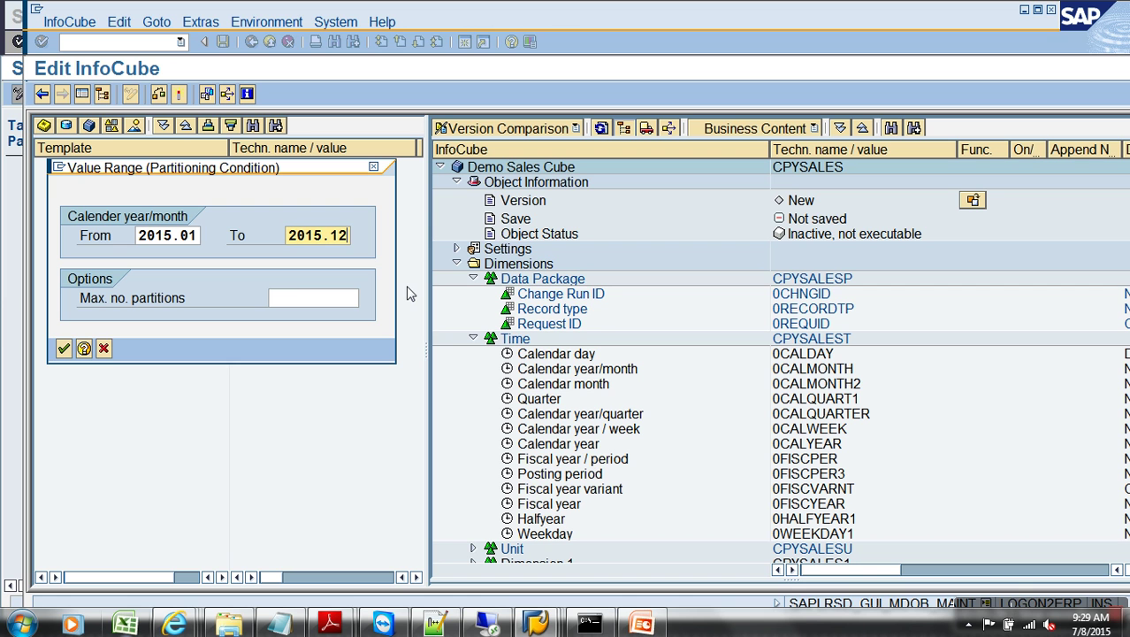
- Set the maximum number of partitions to 4, accept the partitioning condition and activate the InfoCube CPYSALES
left_click(334, 301)
type("4")
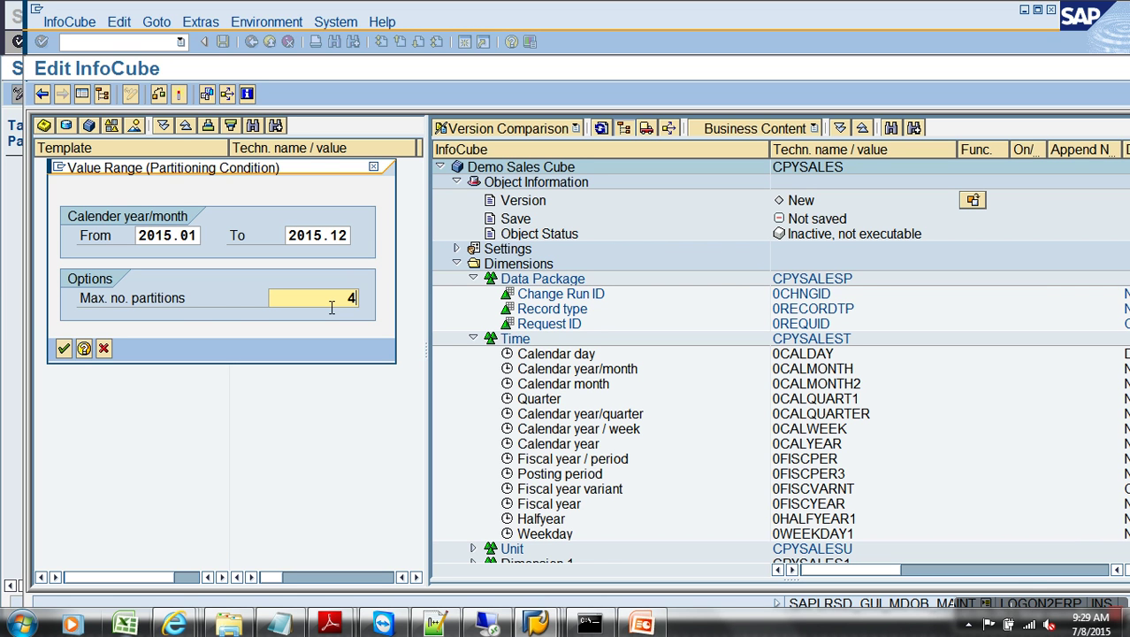
key("BackSpace")
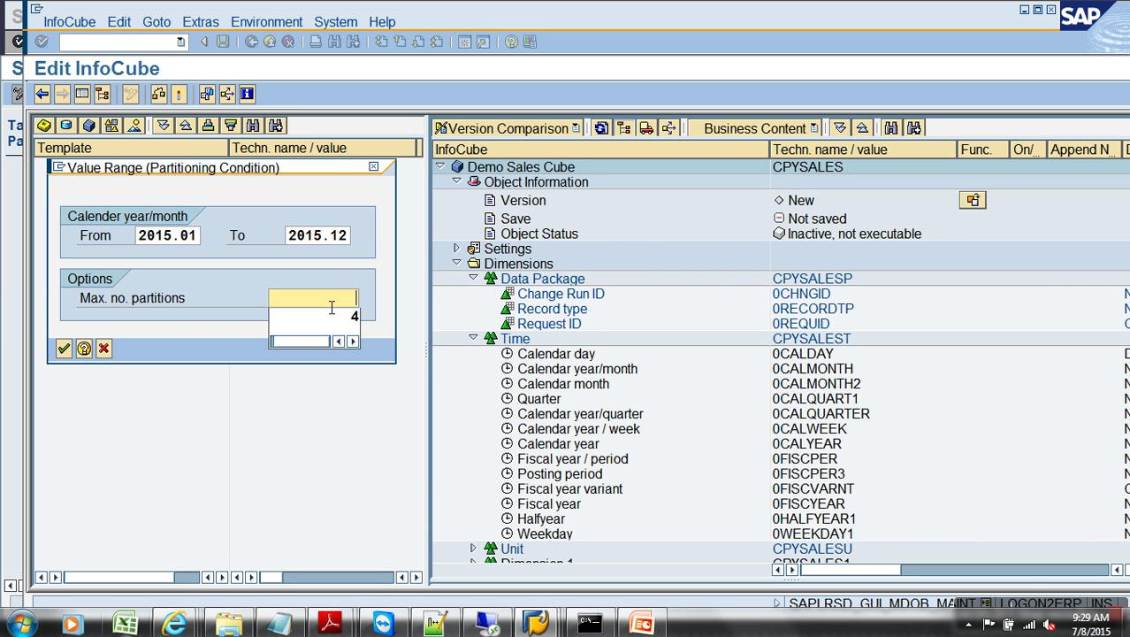
left_click(331, 307)
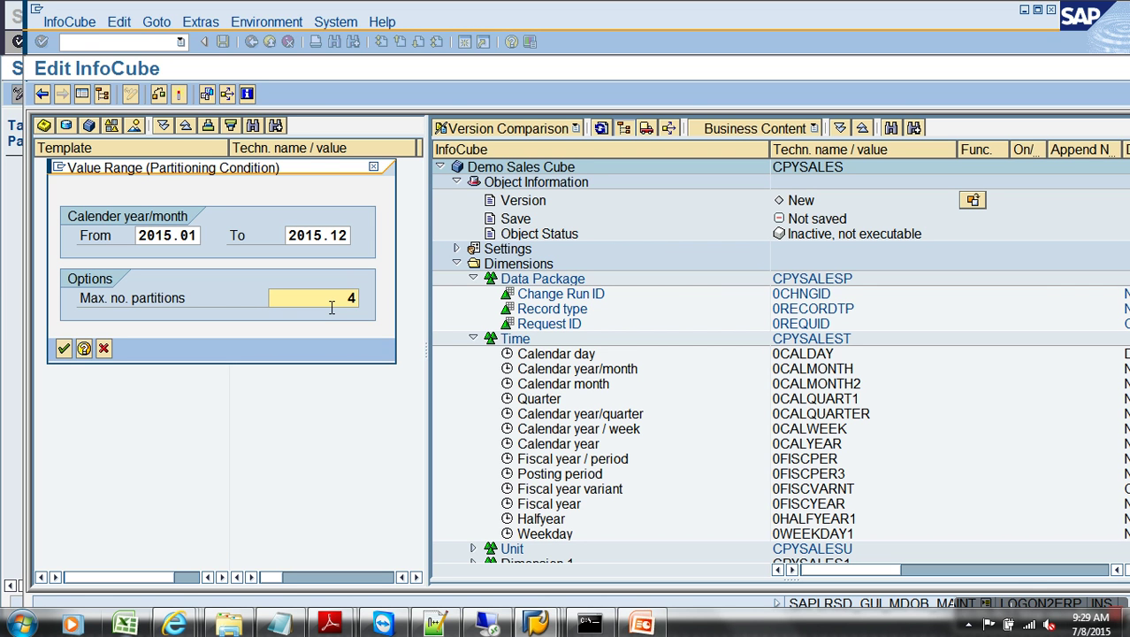
left_click(64, 349)
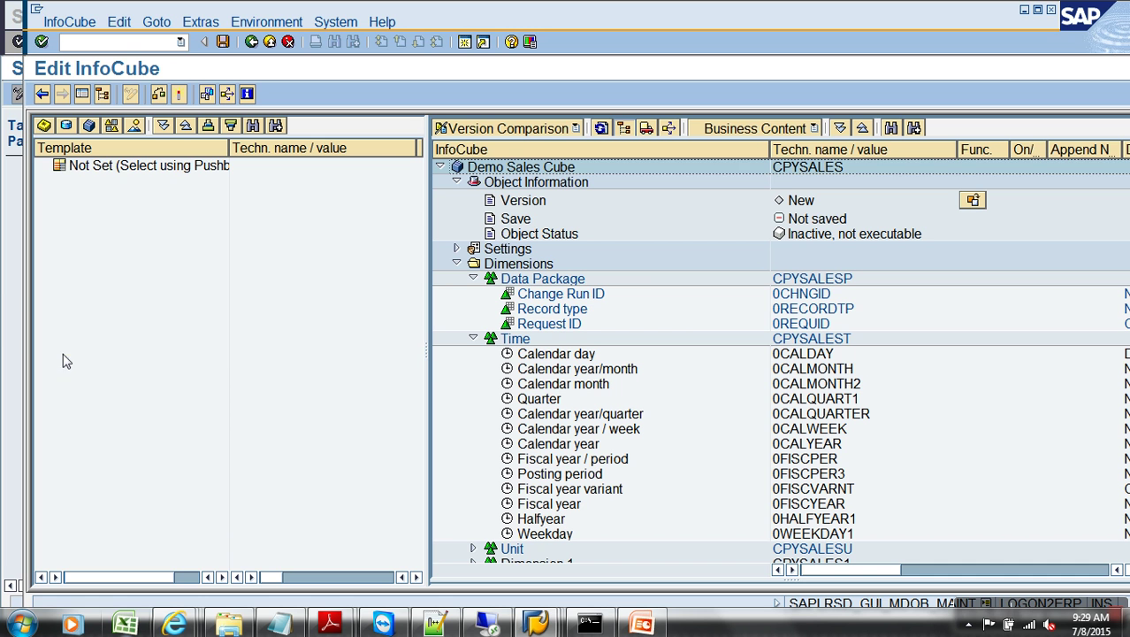
left_click(178, 93)
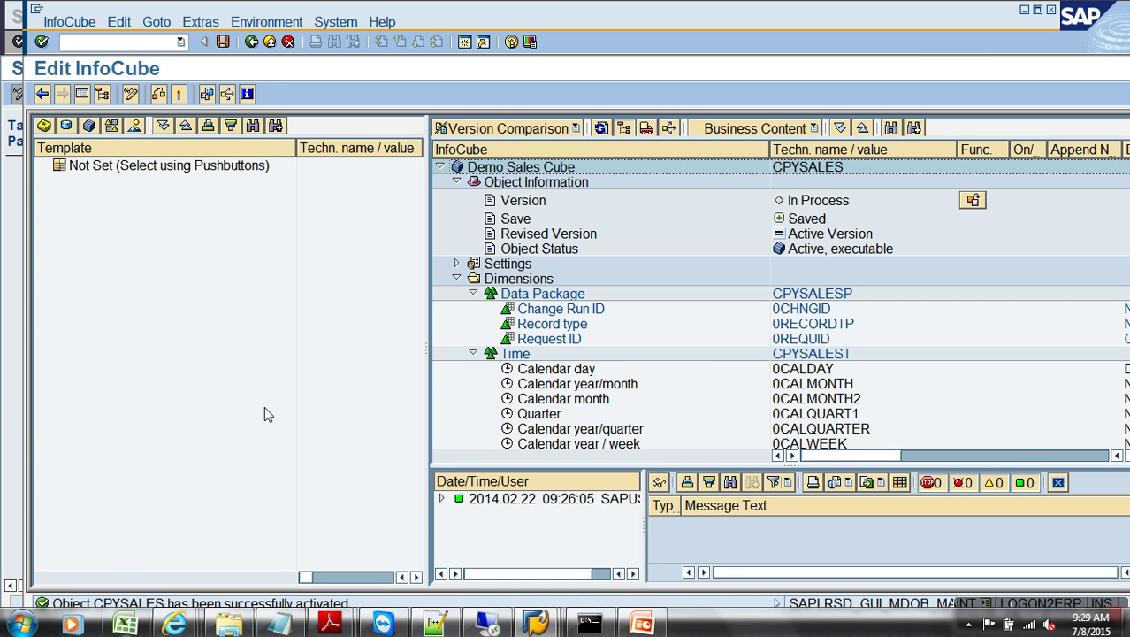
- Return to the Database Utility and display the storage parameters of the table /BIC/ECPYSALES
left_click(791, 171)
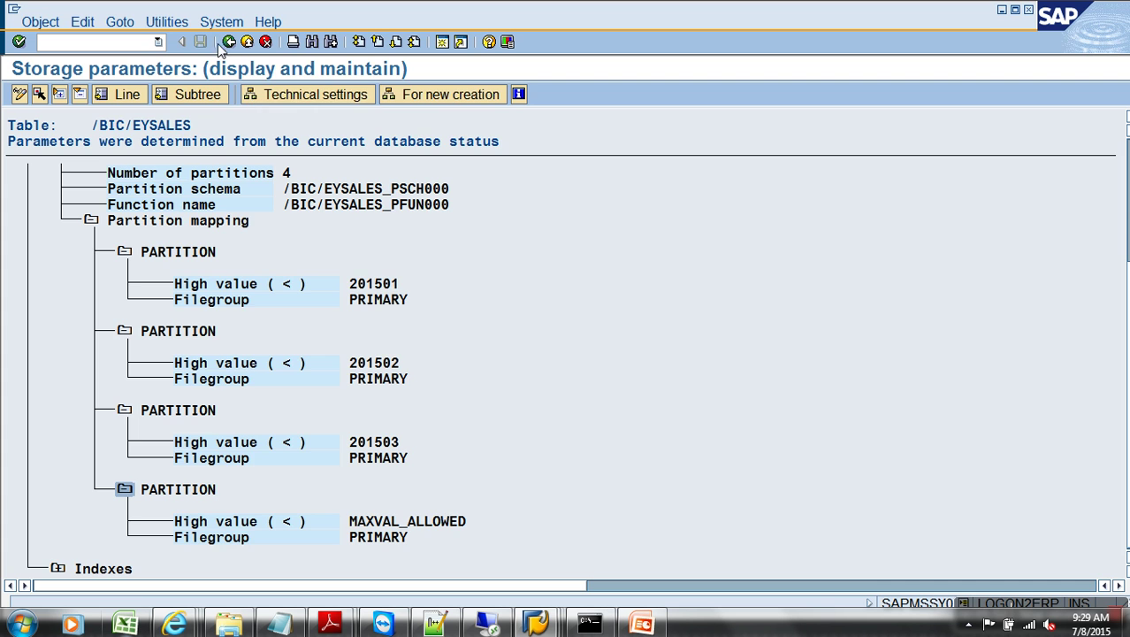
left_click(229, 42)
left_click(229, 41)
left_click(292, 135)
key("BackSpace")
key("BackSpace")
key("BackSpace")
key("BackSpace")
key("BackSpace")
key("BackSpace")
type("CPYSALES")
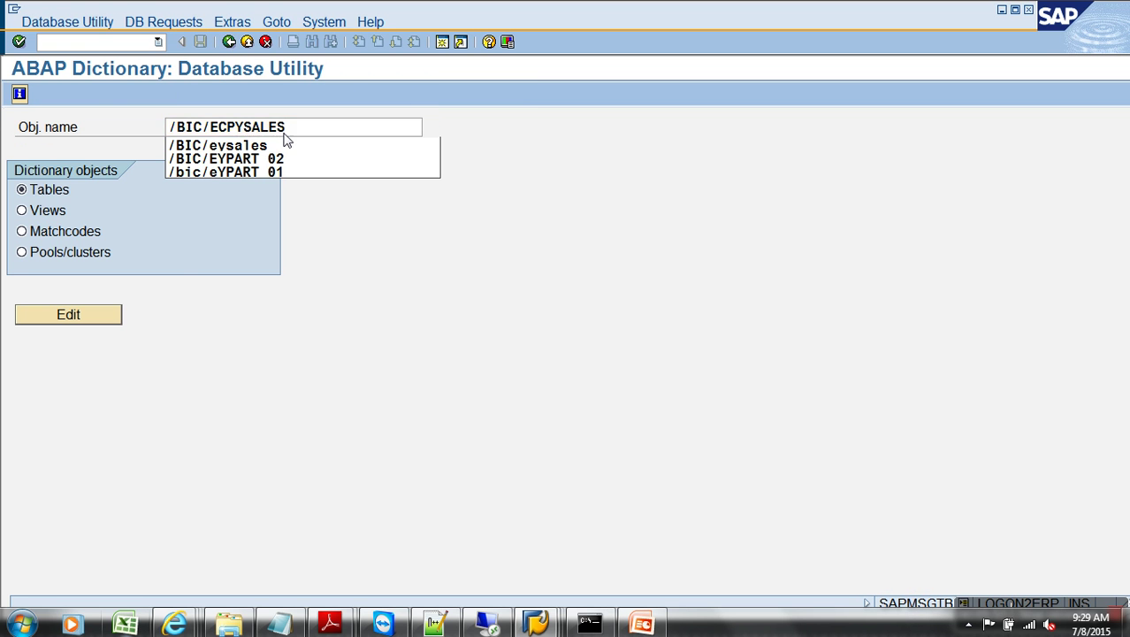
key("Return")
left_click(192, 104)
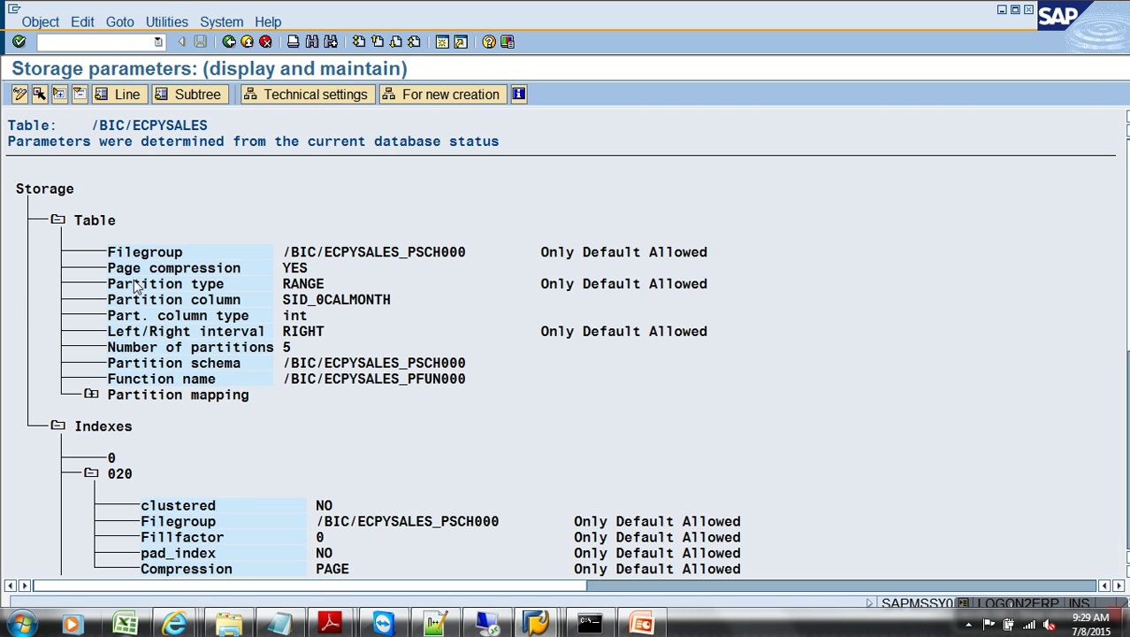
- Collapse the Indexes node of /BIC/ECPYSALES and expand its Partition mapping to check the number of partitions
left_click(64, 427)
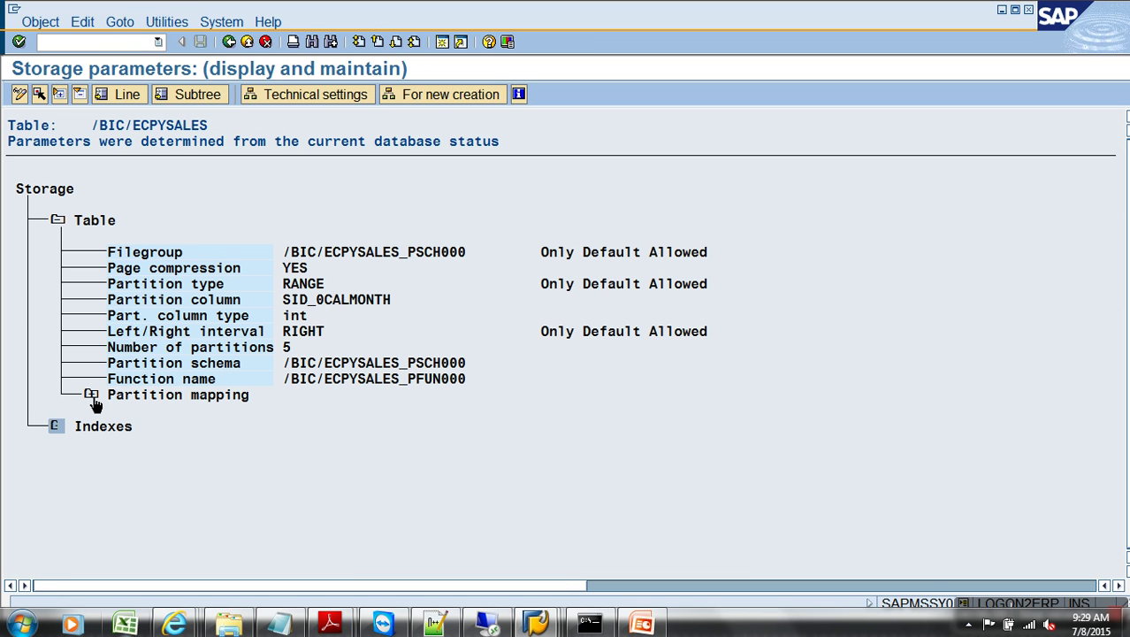
left_click(92, 396)
left_click(194, 428)
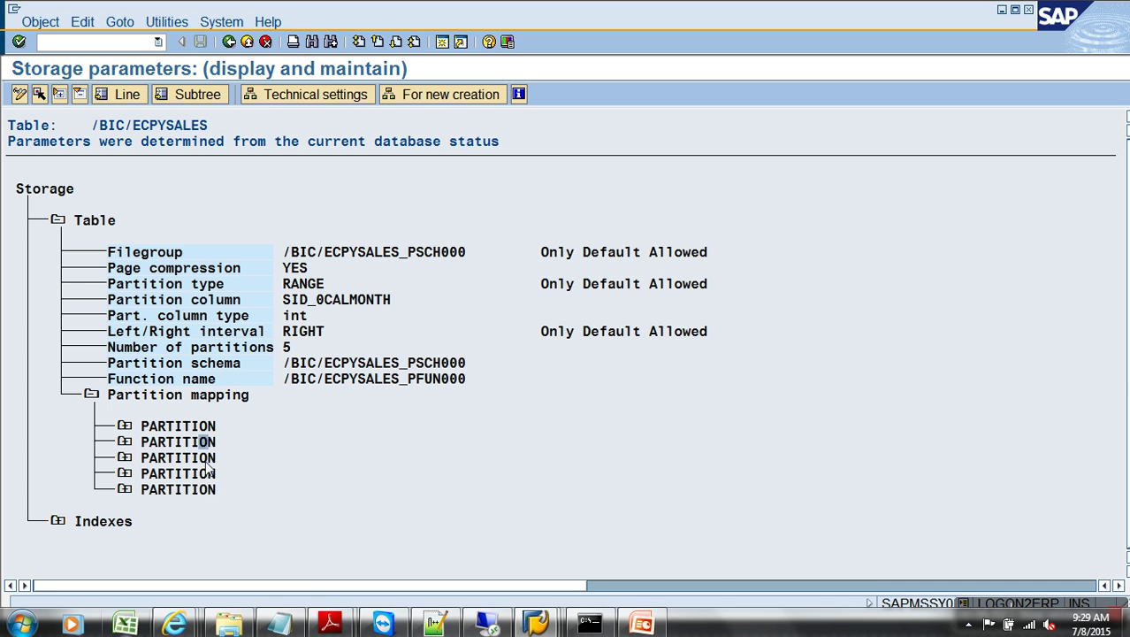
left_click(212, 489)
- Expand every partition under Partition mapping of /BIC/ECPYSALES to examine the high values
left_click(125, 426)
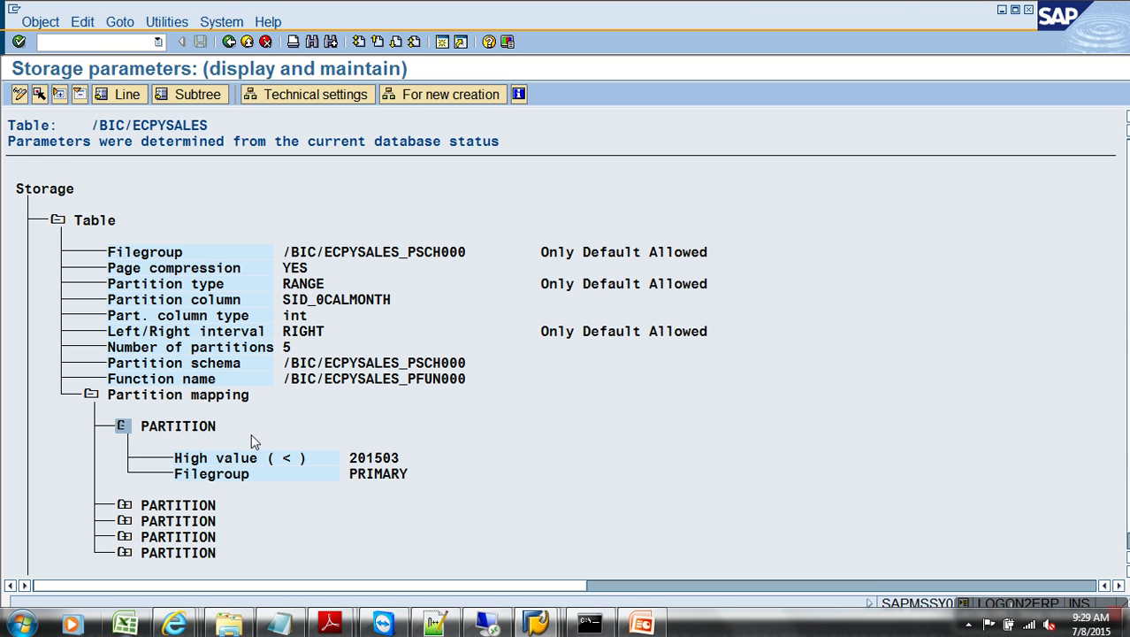
scroll(130, 514, "down", 1)
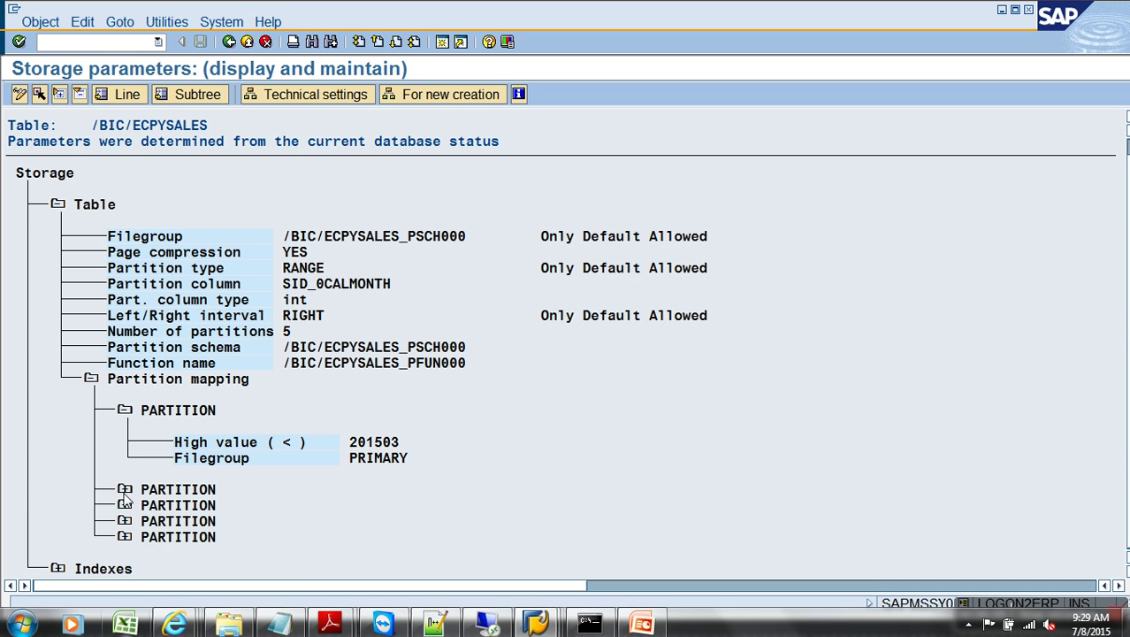
left_click(125, 505)
scroll(126, 522, "down", 3)
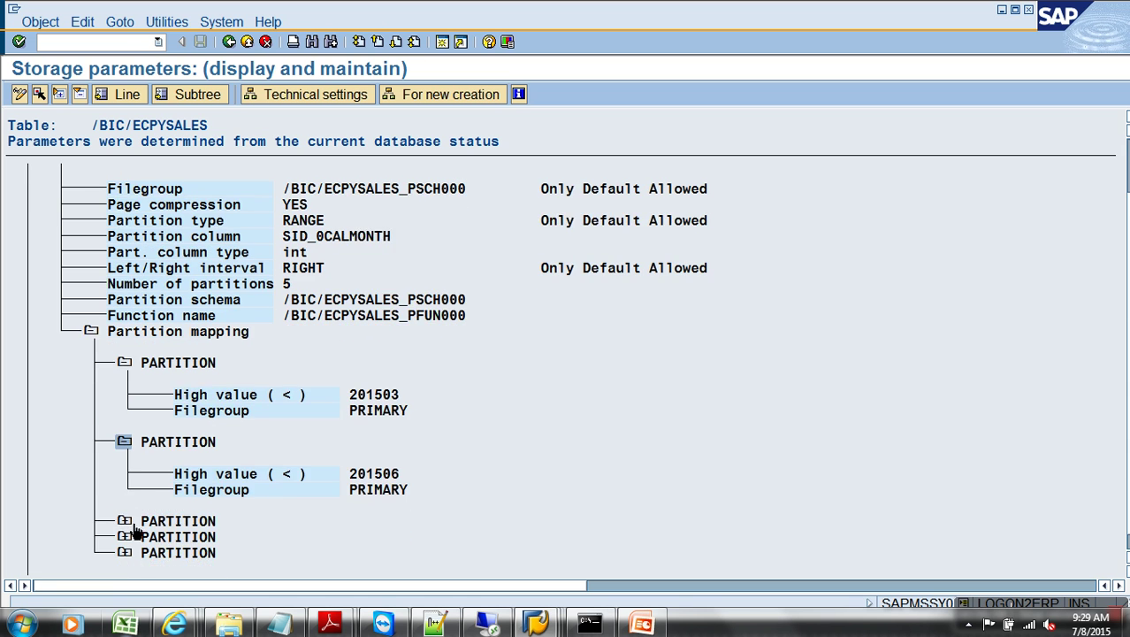
left_click(125, 521)
scroll(126, 524, "down", 2)
scroll(126, 523, "down", 3)
left_click(125, 521)
scroll(129, 526, "down", 2)
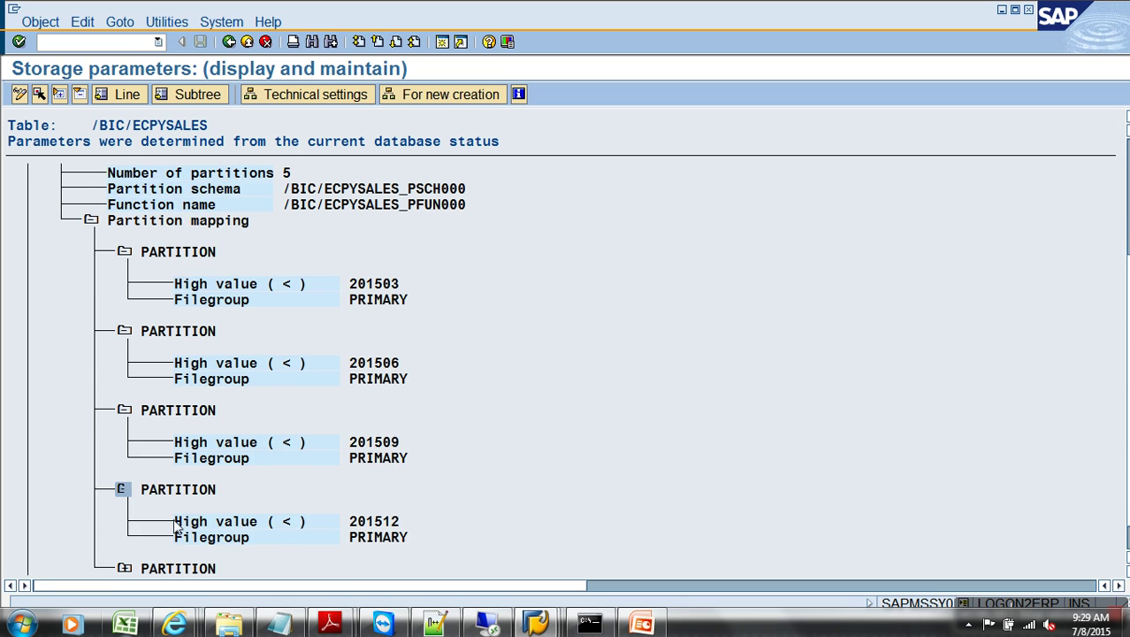
scroll(133, 529, "down", 1)
left_click(125, 552)
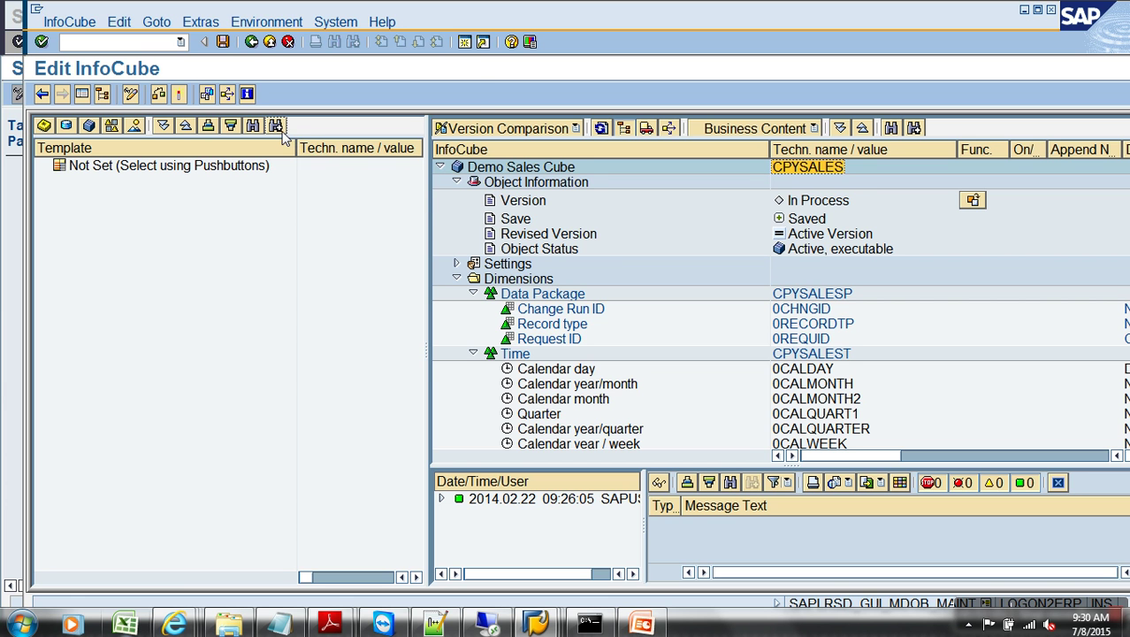
- Reopen DB partitioning for CPYSALES, set the end of the calendar year/month range to 2015.11, accept it and activate the InfoCube
left_click(200, 22)
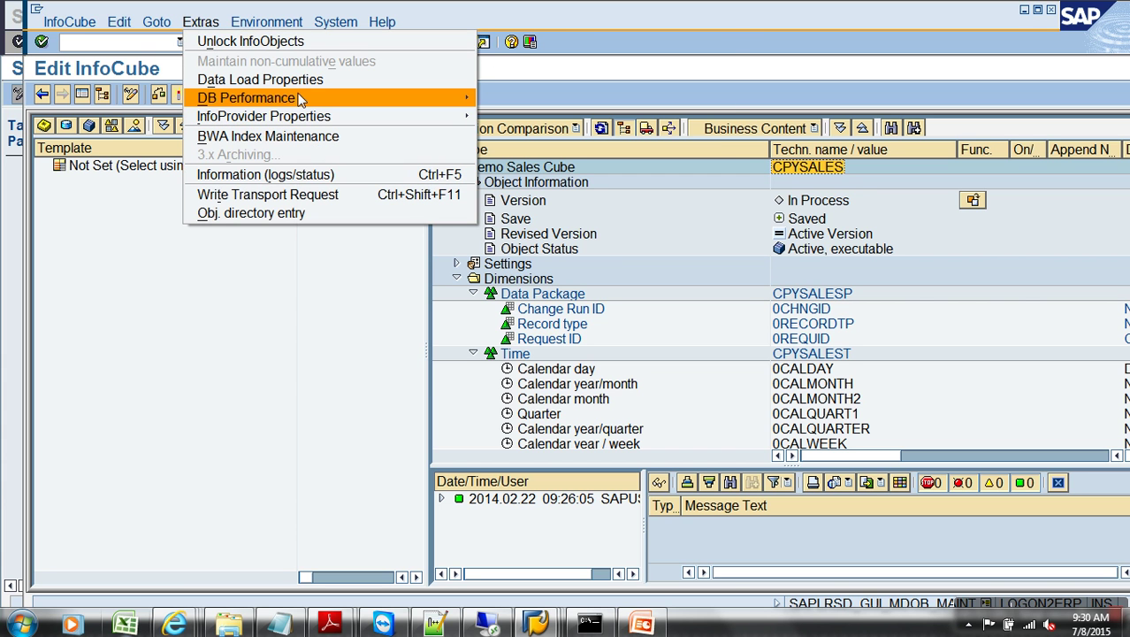
mouse_move(301, 99)
left_click(506, 116)
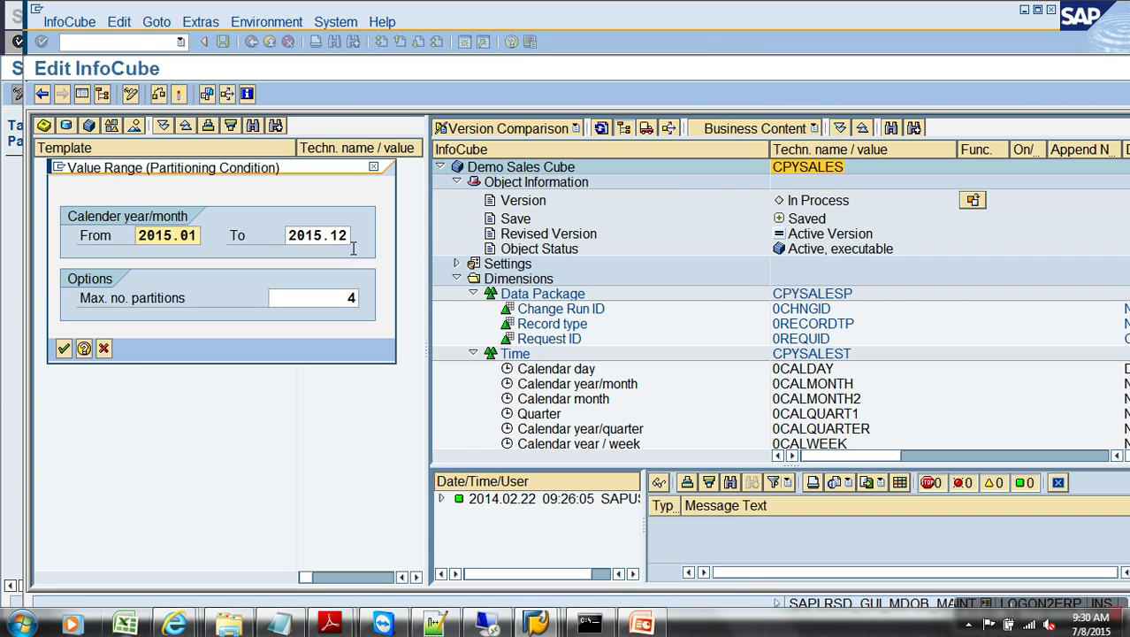
left_click(348, 243)
key("Delete")
type("15.11")
left_click(64, 349)
left_click(179, 93)
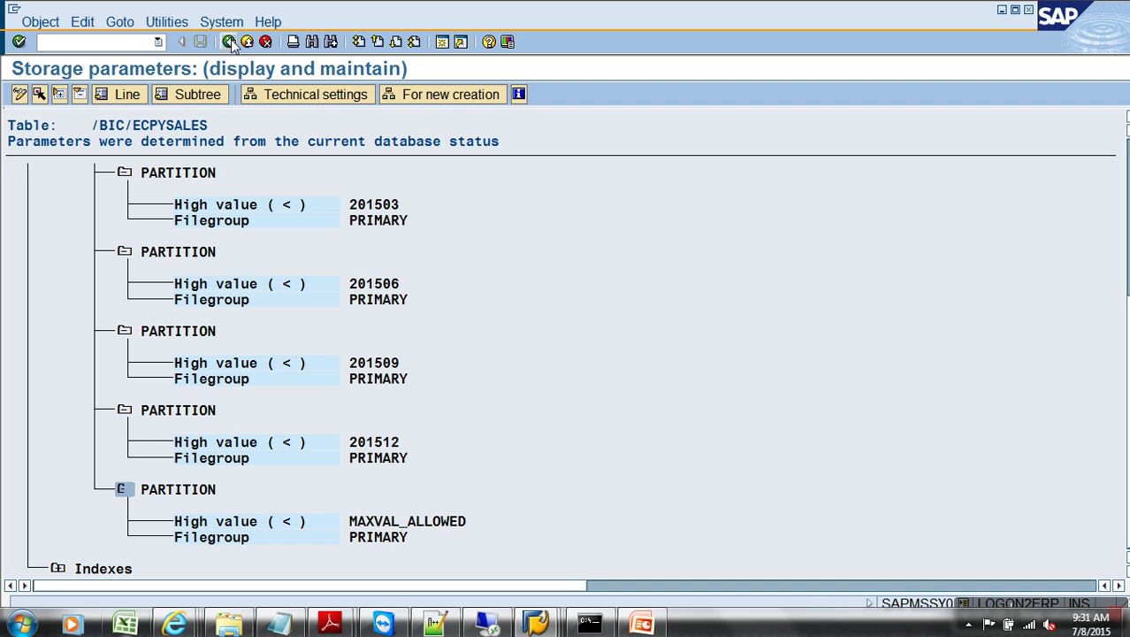
- Reload the storage parameters of /BIC/ECPYSALES in the Database Utility and expand Partition mapping again
left_click(229, 41)
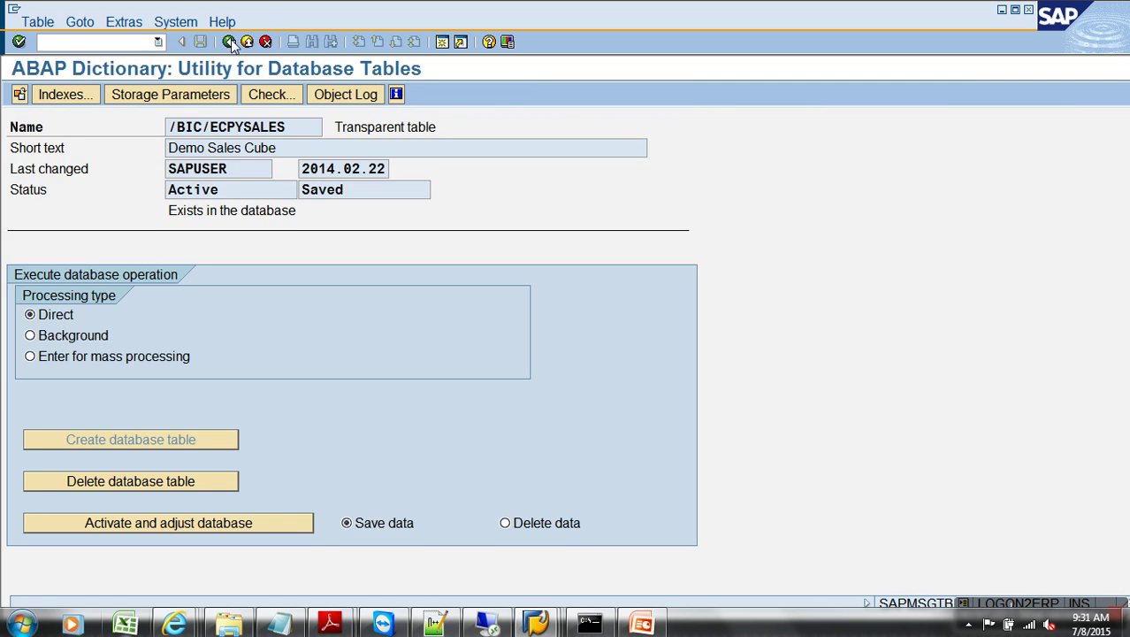
left_click(229, 41)
left_click(69, 315)
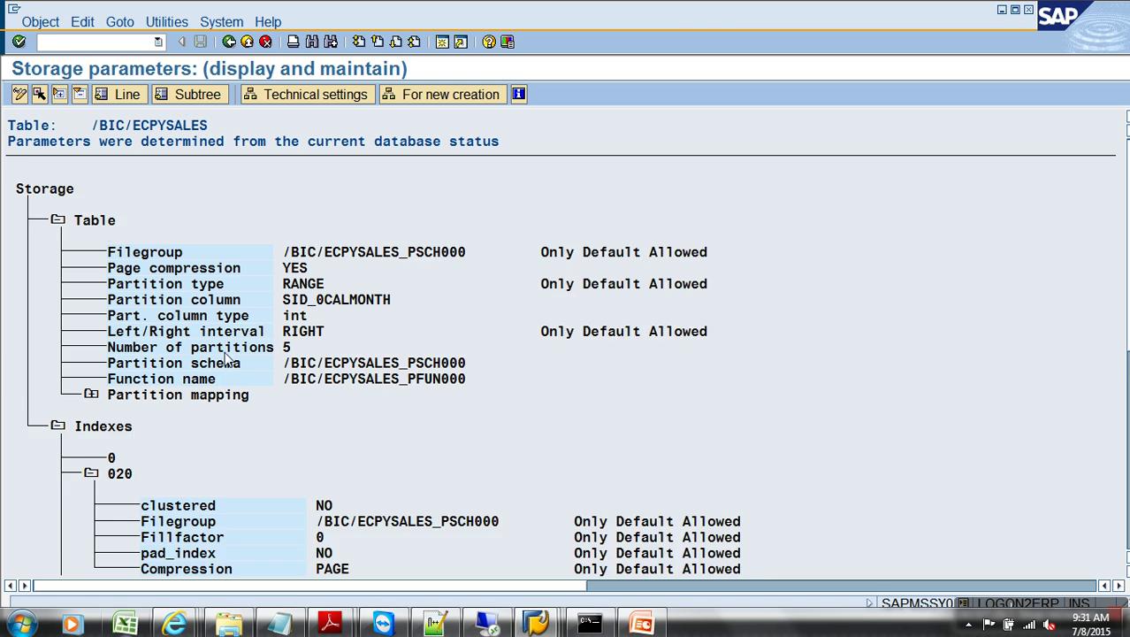
scroll(134, 367, "down", 1)
left_click(91, 333)
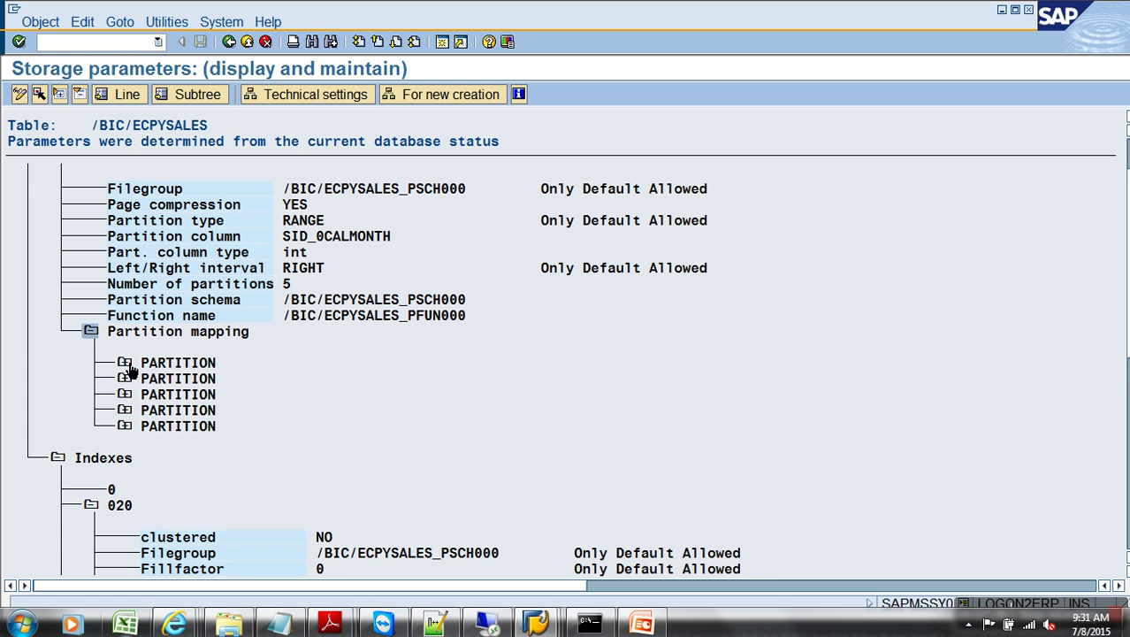
- Expand all partitions in the reloaded mapping of /BIC/ECPYSALES and check the last numeric high value
left_click(125, 362)
left_click(125, 473)
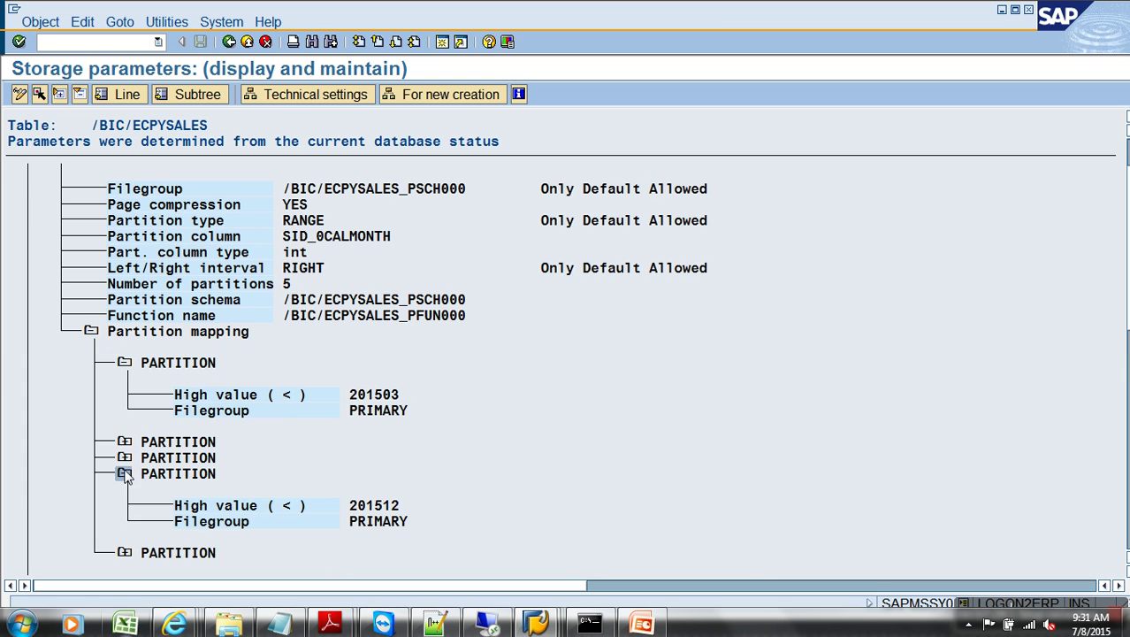
scroll(161, 493, "down", 2)
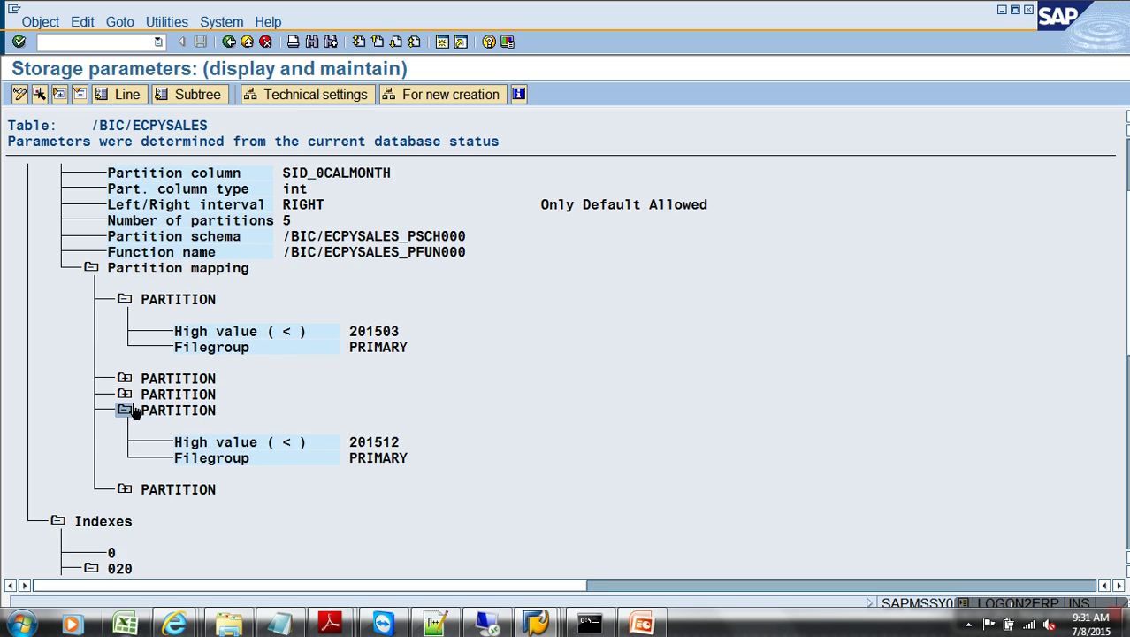
left_click(127, 395)
left_click(124, 379)
scroll(164, 434, "down", 5)
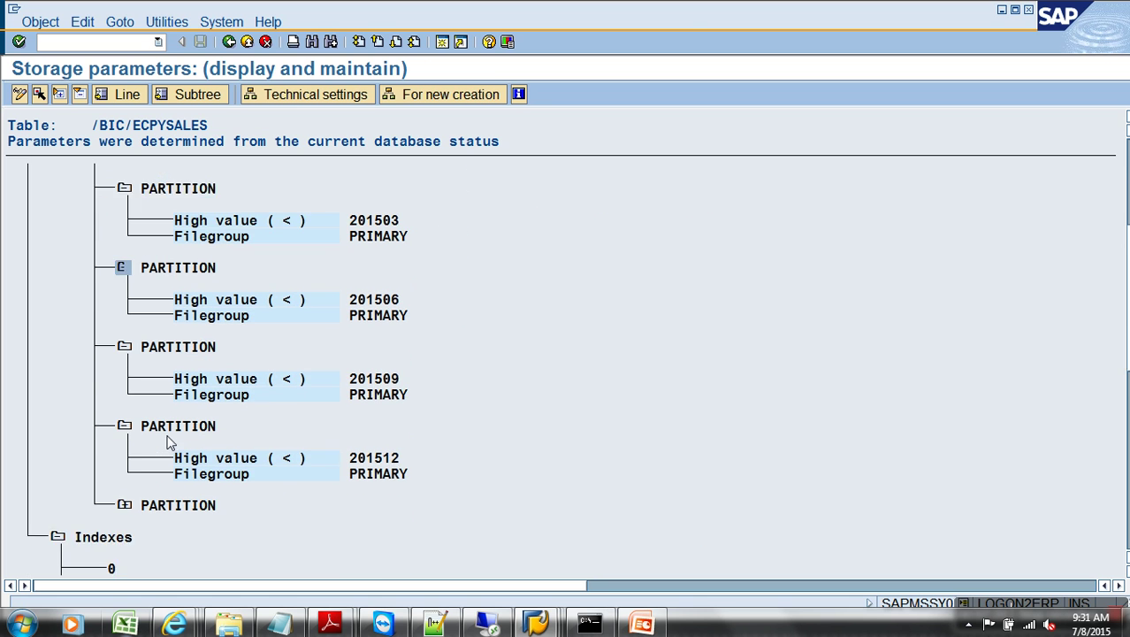
left_click(125, 457)
left_click(383, 414)
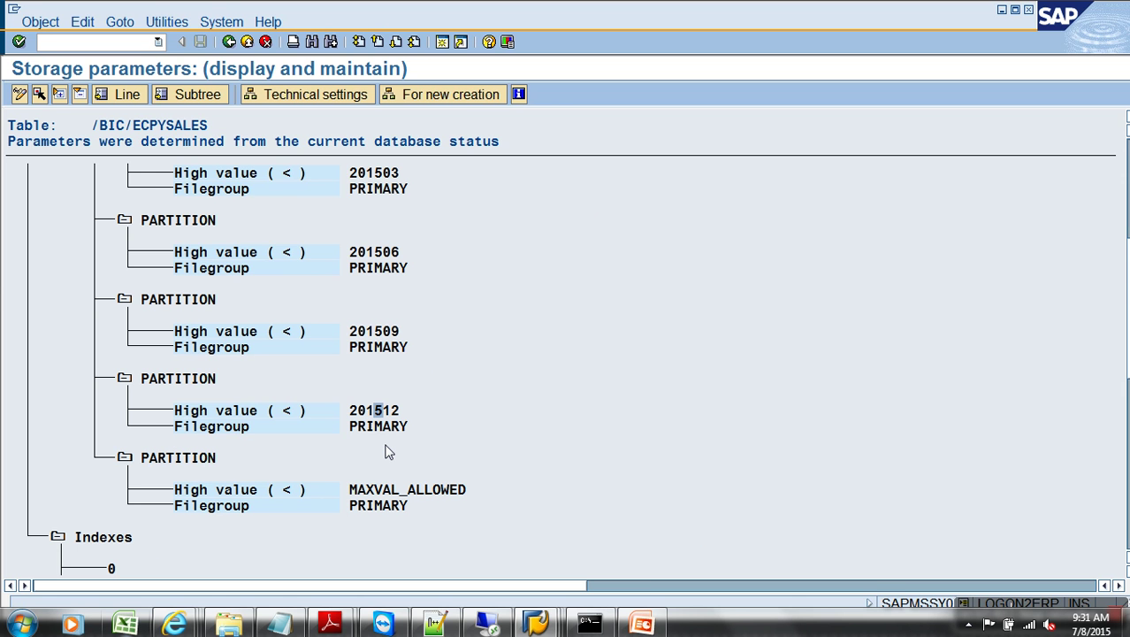
- Switch back to the CPYSALES editor, show the navigation area again and call up Repartitioning from Administration
key("alt+Tab")
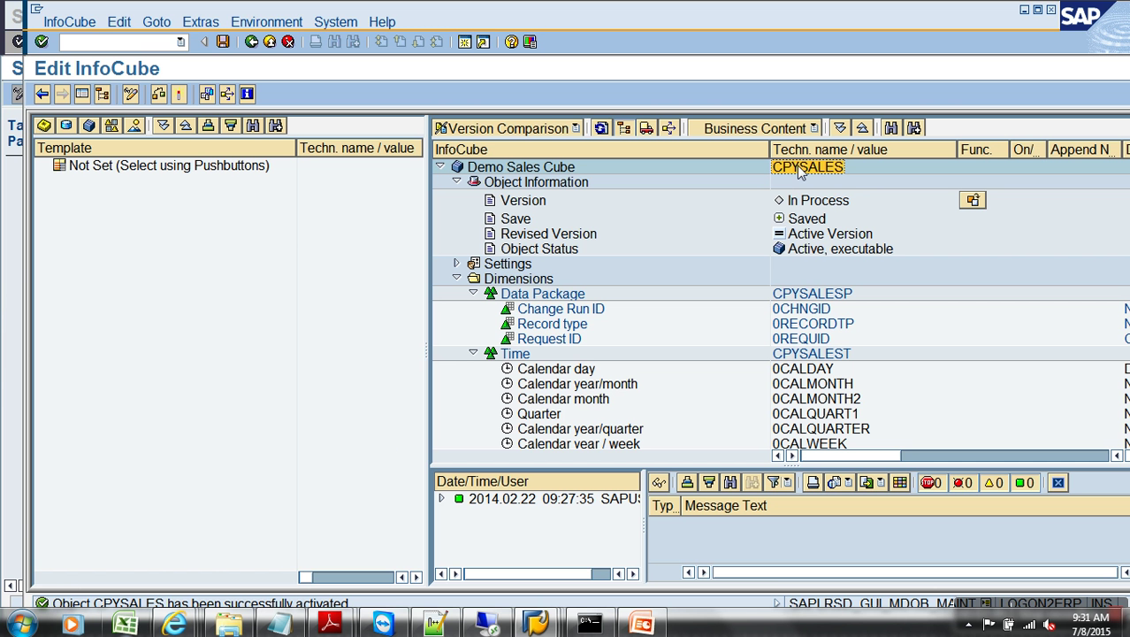
left_click(83, 93)
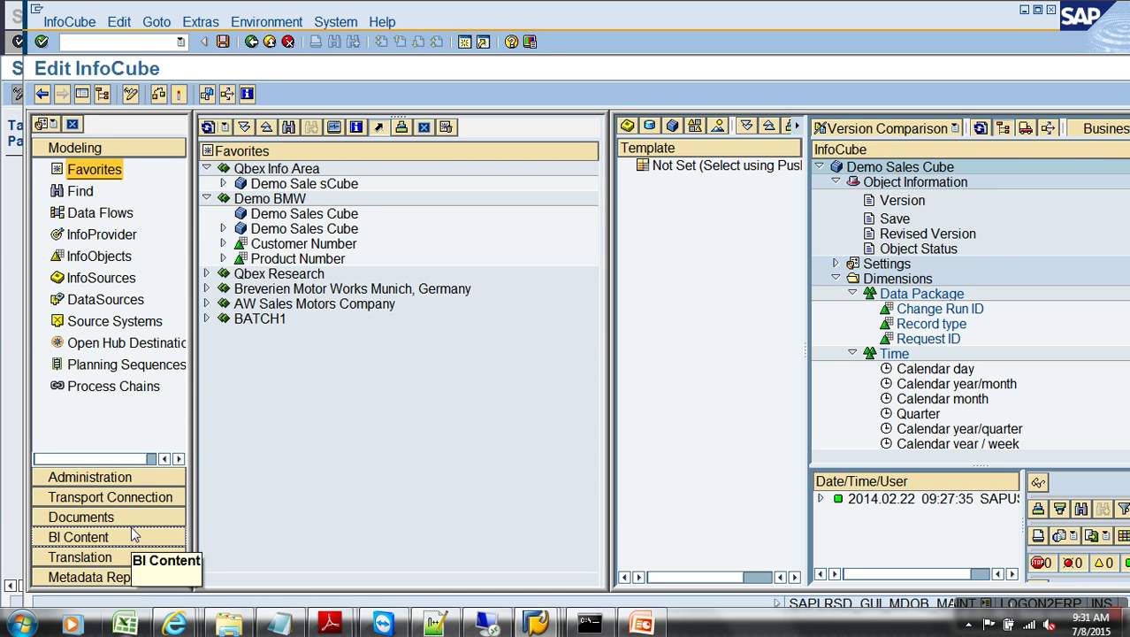
left_click(131, 479)
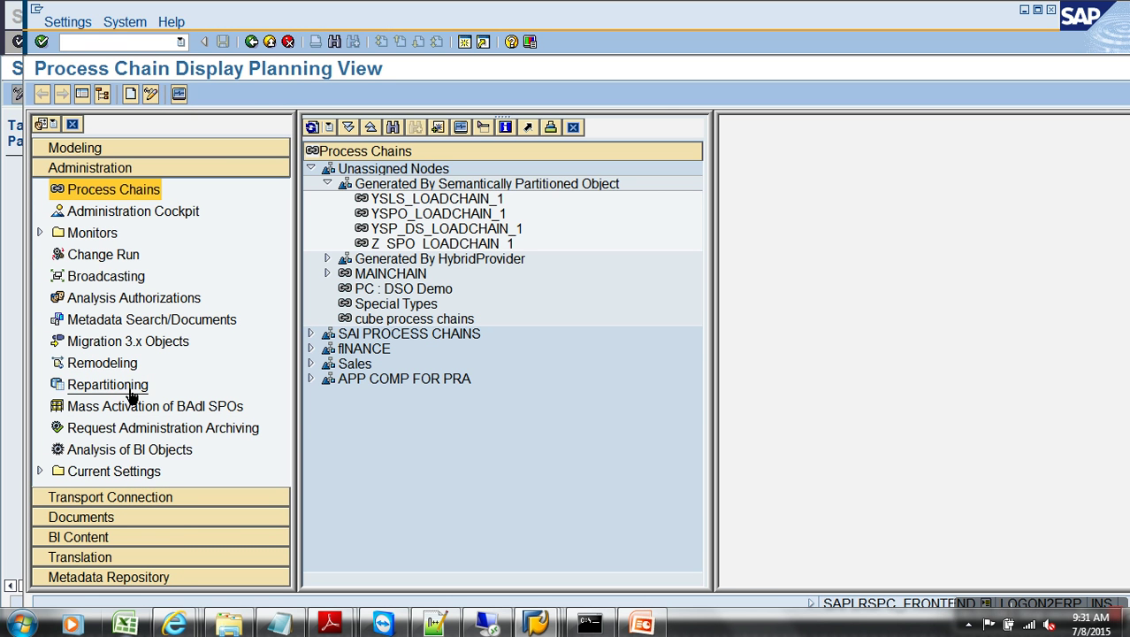
left_click(107, 385)
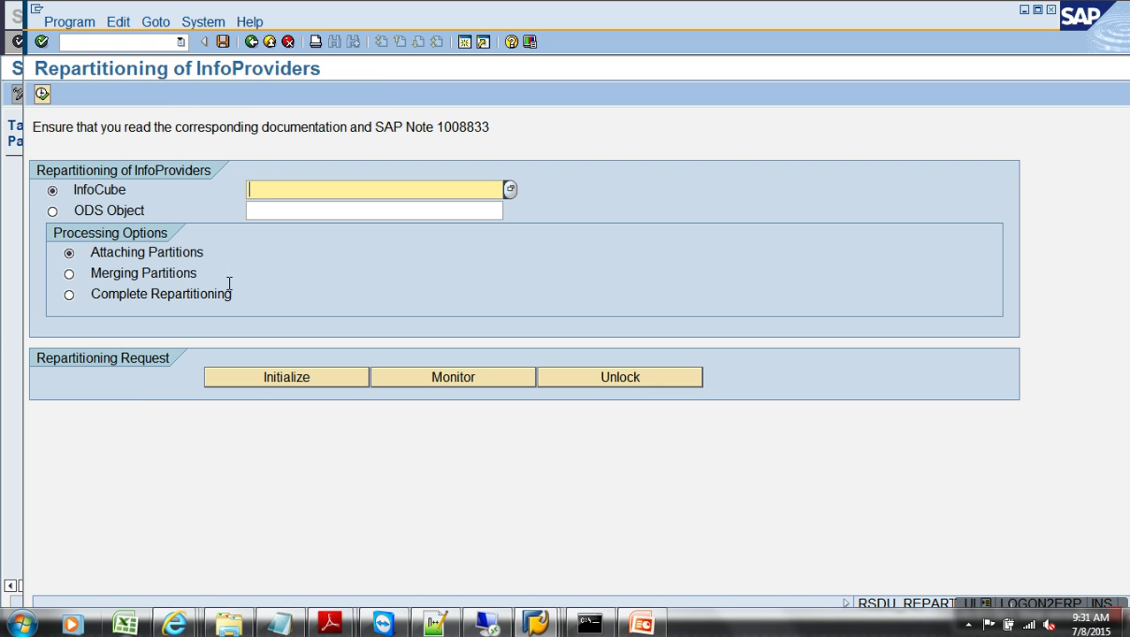
- Enter CPYSALES as the InfoCube, initialize a repartitioning request for Attaching Partitions and confirm that the database was backed up
type("CPYSALES")
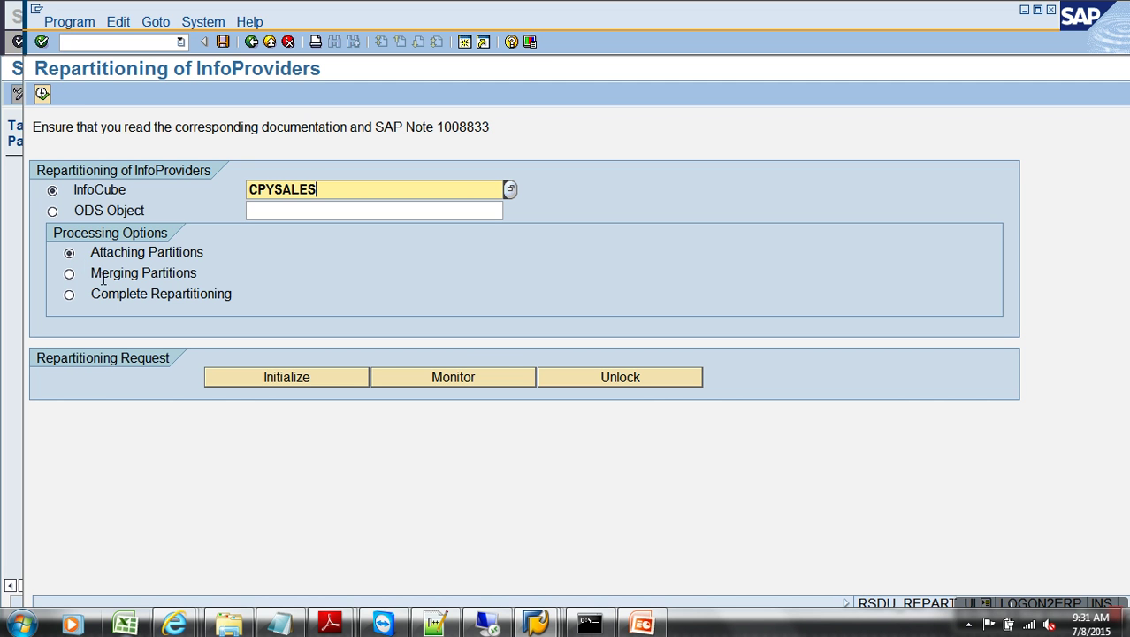
left_click(309, 379)
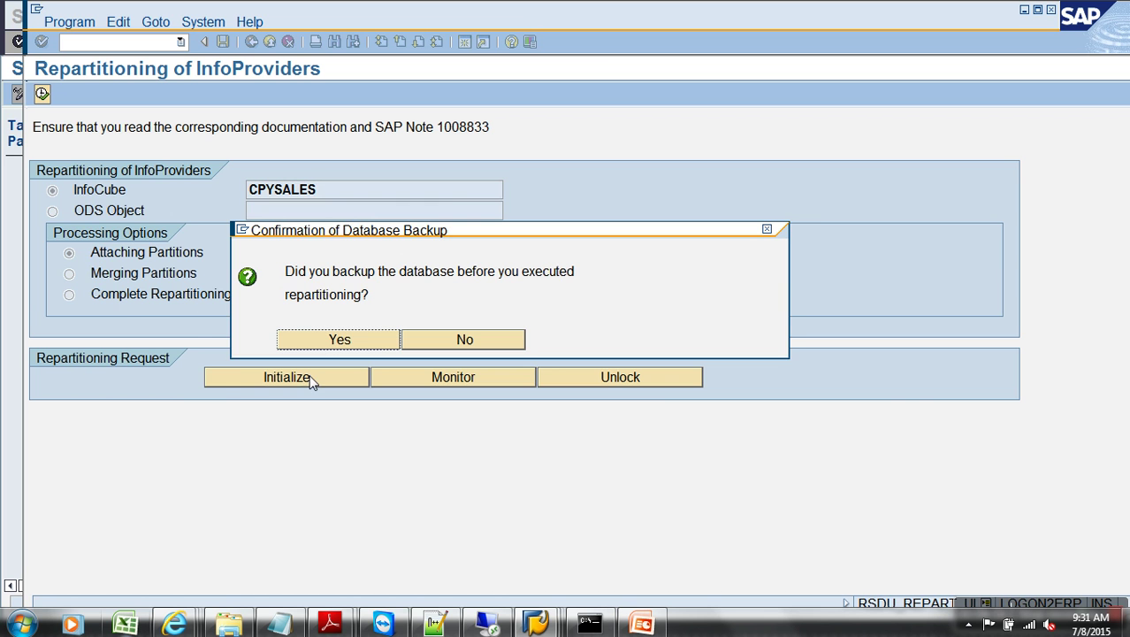
left_click(341, 341)
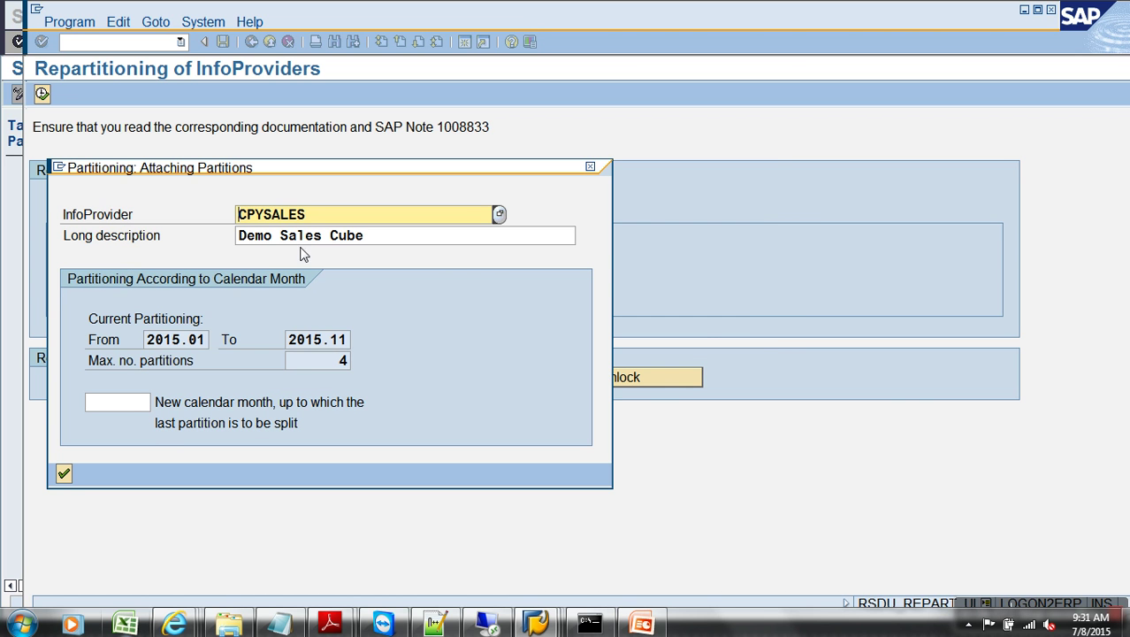
- Enter a month in 2016 as the new calendar month for splitting the last partition and start the CPYSALES request in the background
left_click(144, 404)
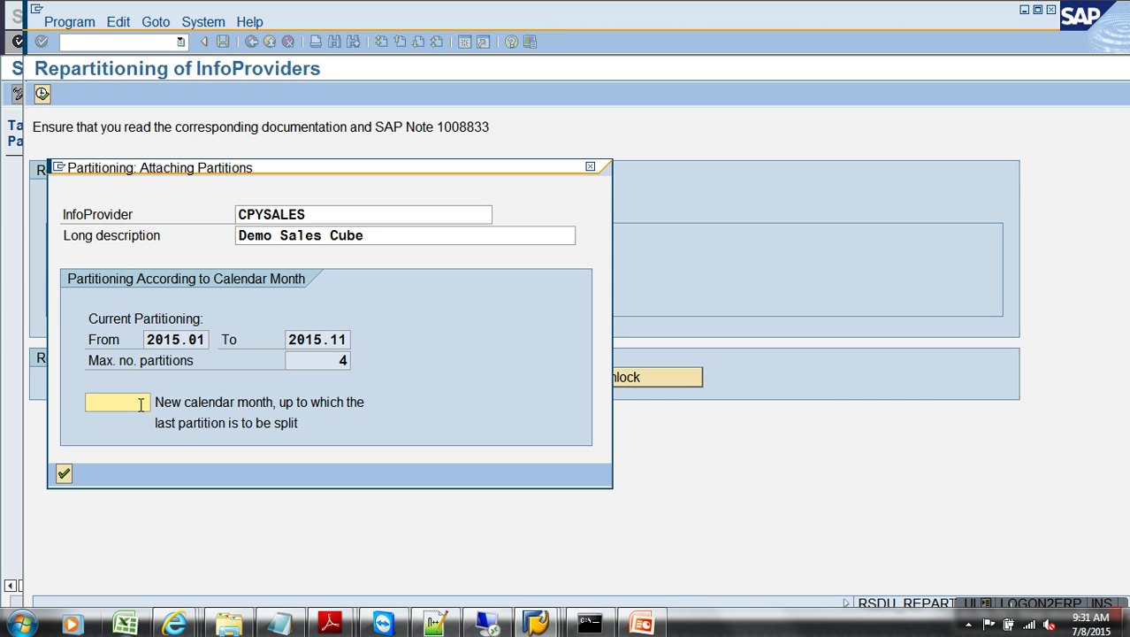
type("2016")
left_click(64, 477)
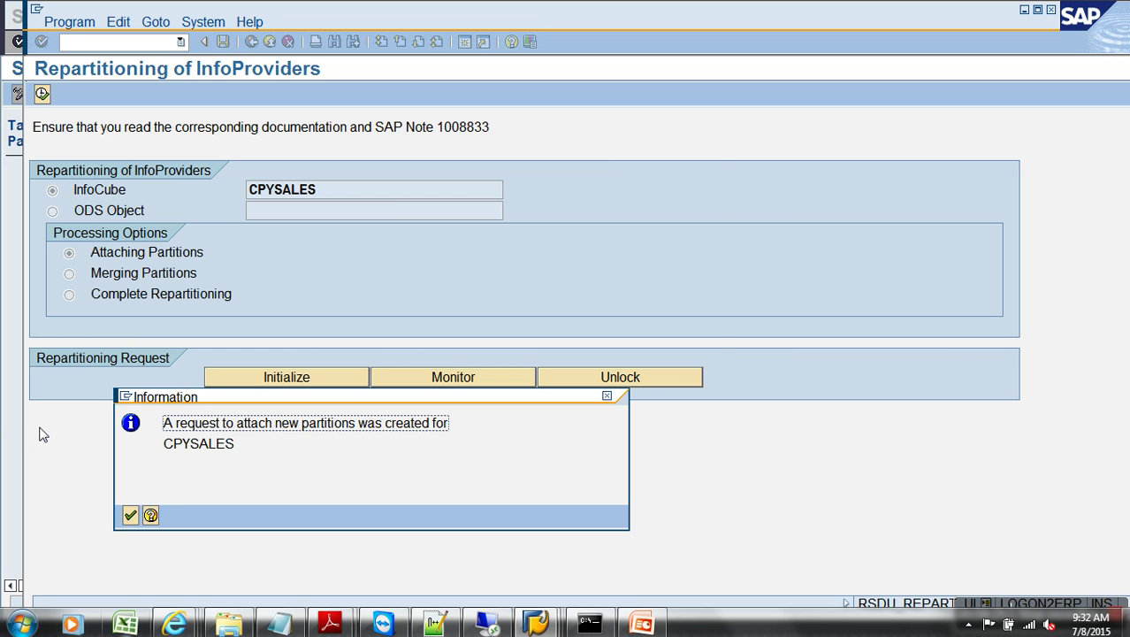
left_click(129, 516)
left_click(102, 176)
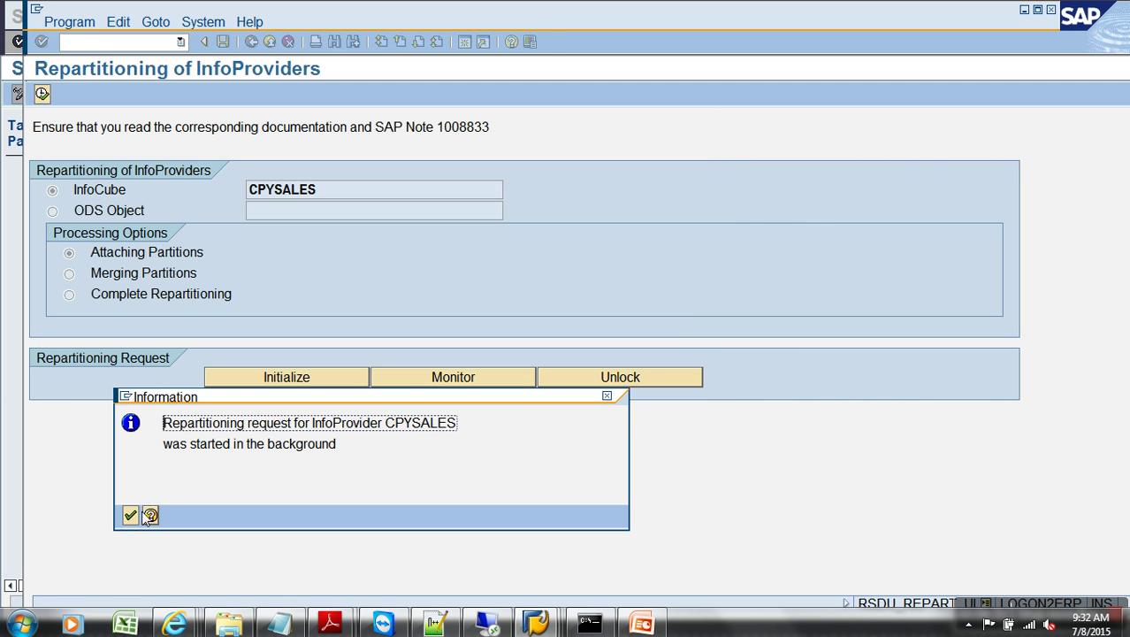
left_click(133, 520)
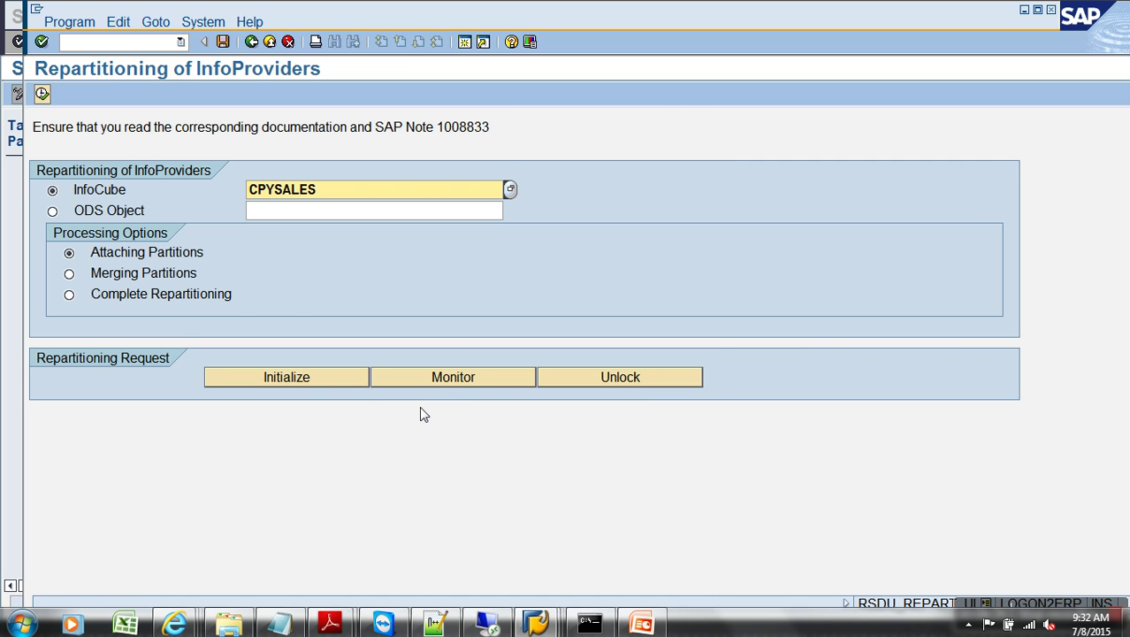
- Open the repartitioning monitor for CPYSALES and expand the Attaching Partitions request to check its processing steps
left_click(446, 380)
left_click(56, 175)
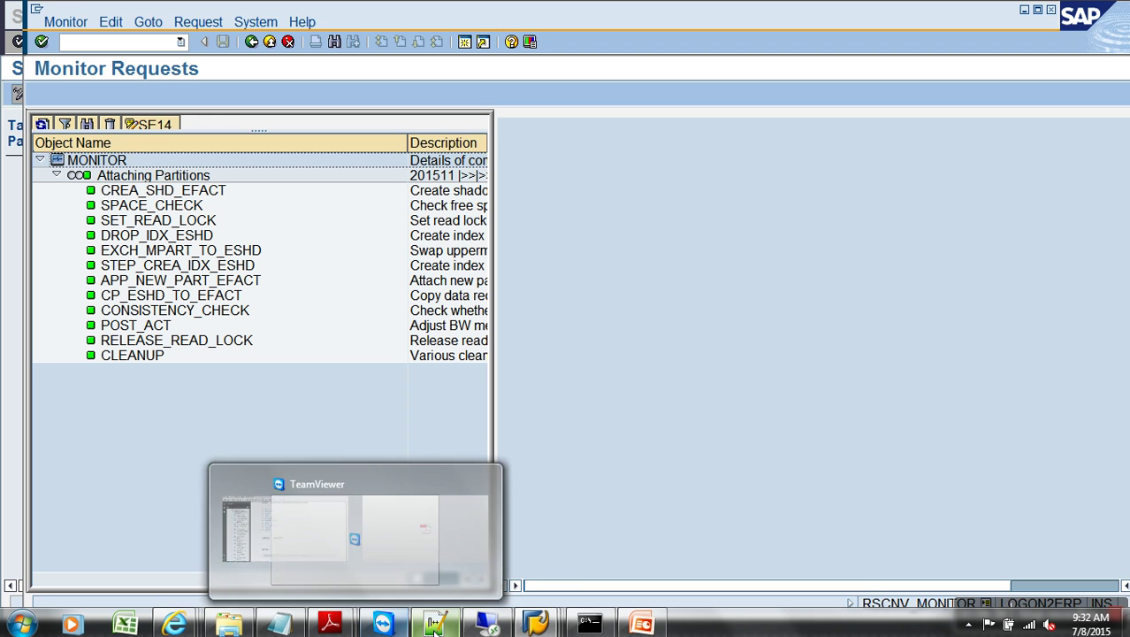
- Switch to the Database Utility session and reload the storage parameters of /BIC/ECPYSALES after the repartitioning
left_click(530, 623)
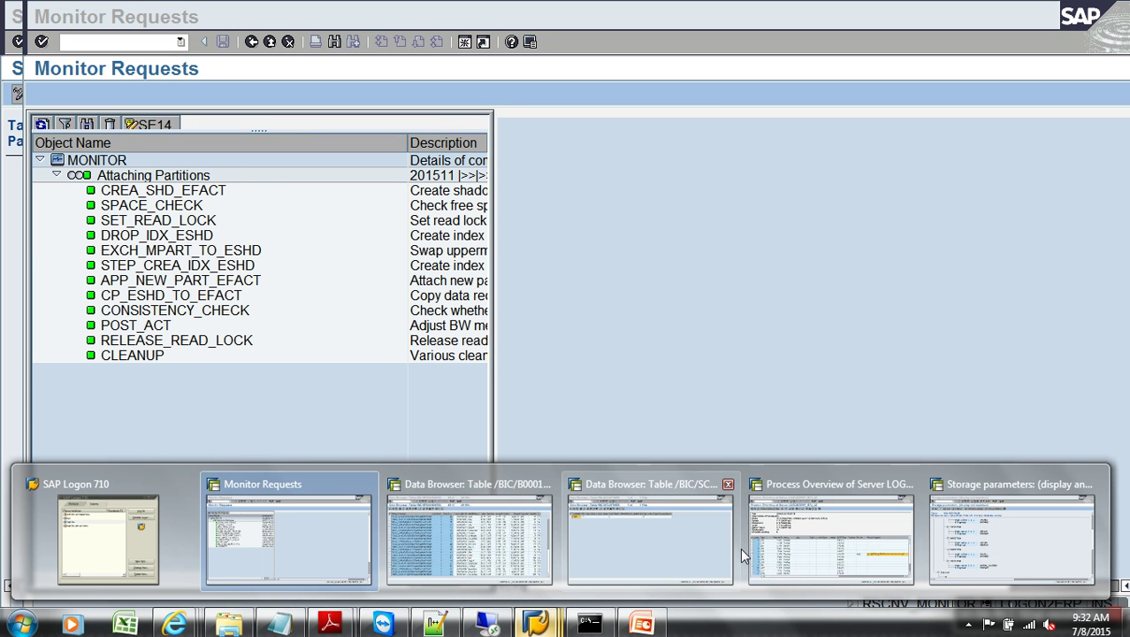
left_click(998, 522)
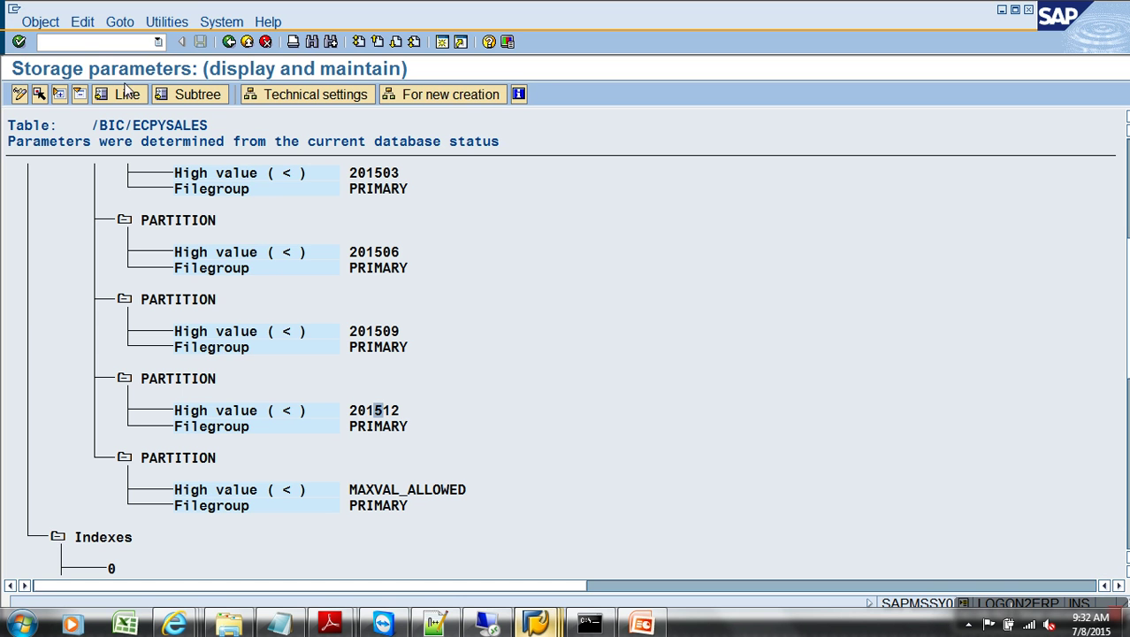
left_click(228, 42)
left_click(222, 96)
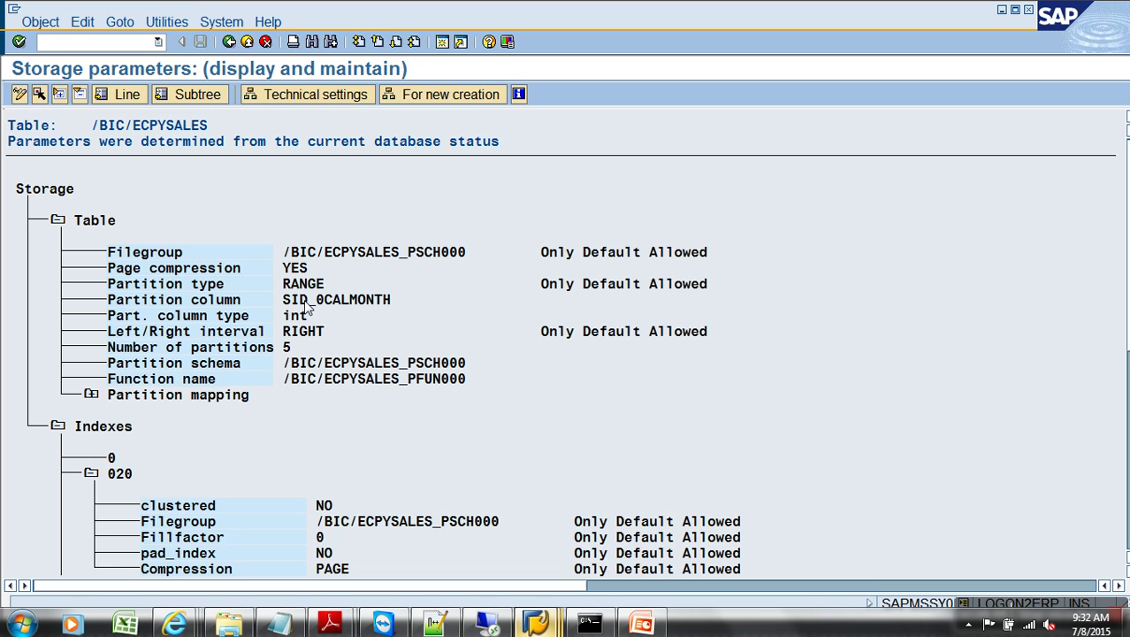
- Expand the partition mapping of /BIC/ECPYSALES and each of its partitions to examine their high values
left_click(91, 395)
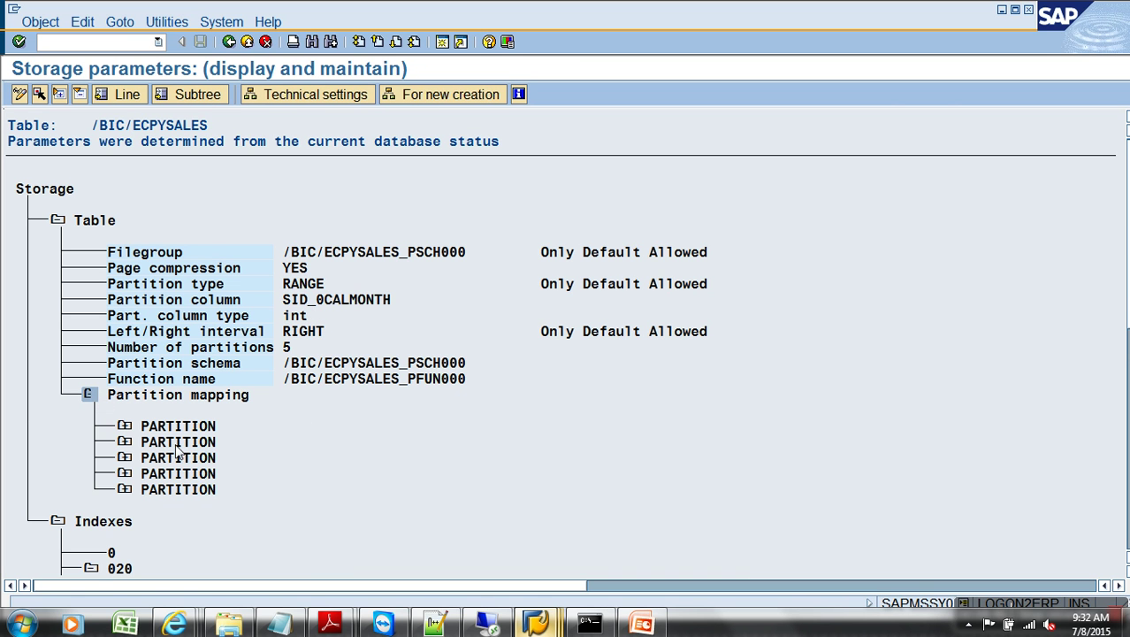
left_click(125, 489)
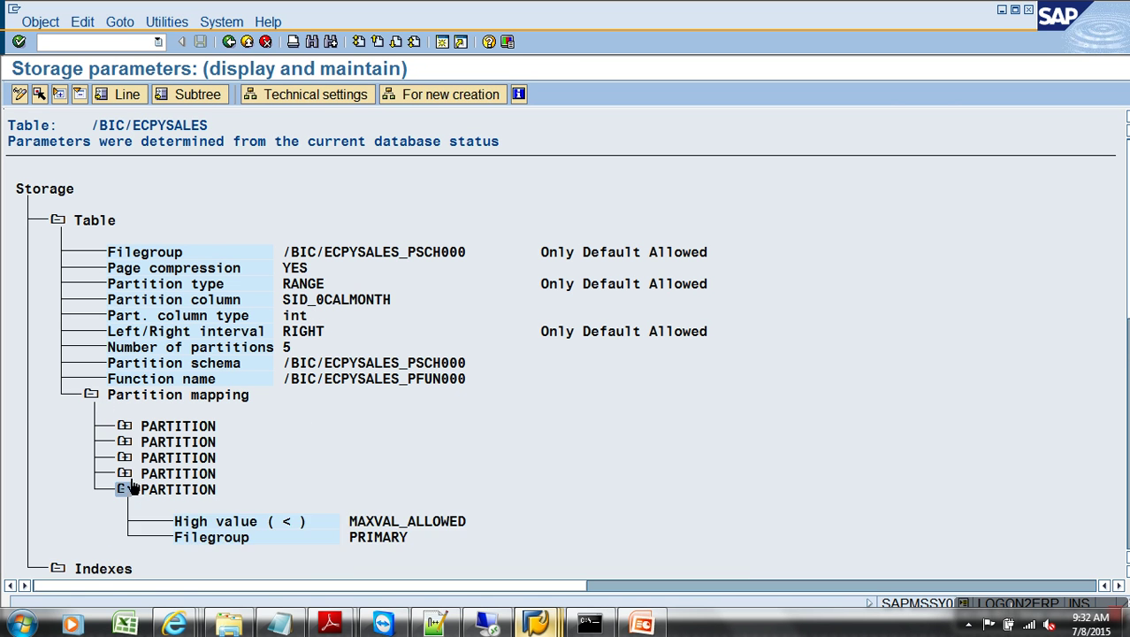
left_click(124, 474)
scroll(273, 459, "down", 1)
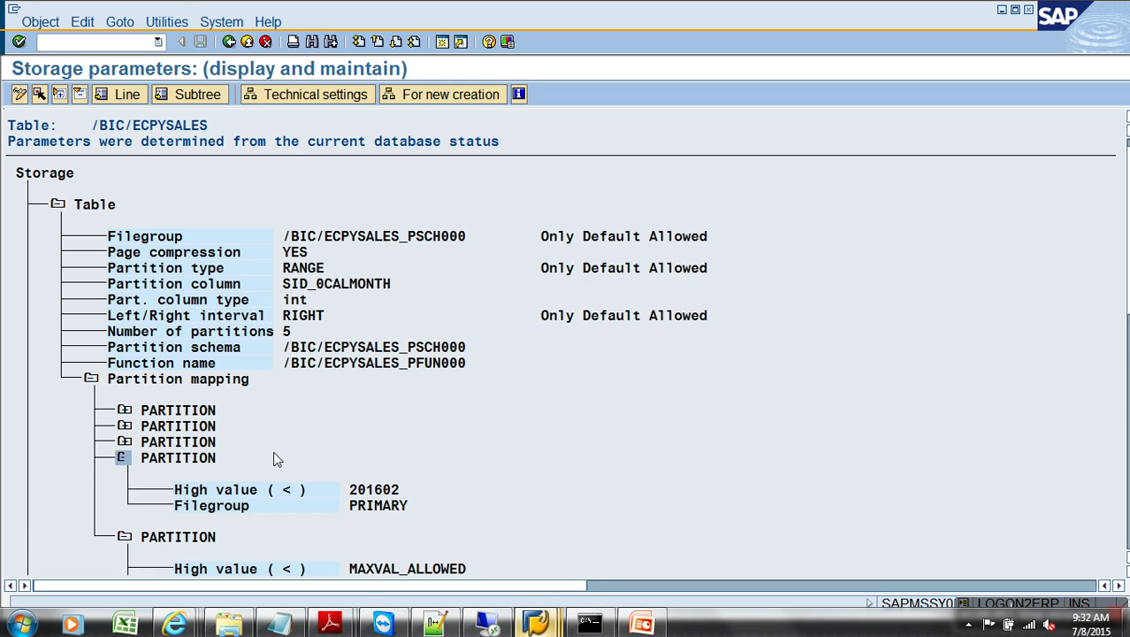
scroll(273, 459, "down", 1)
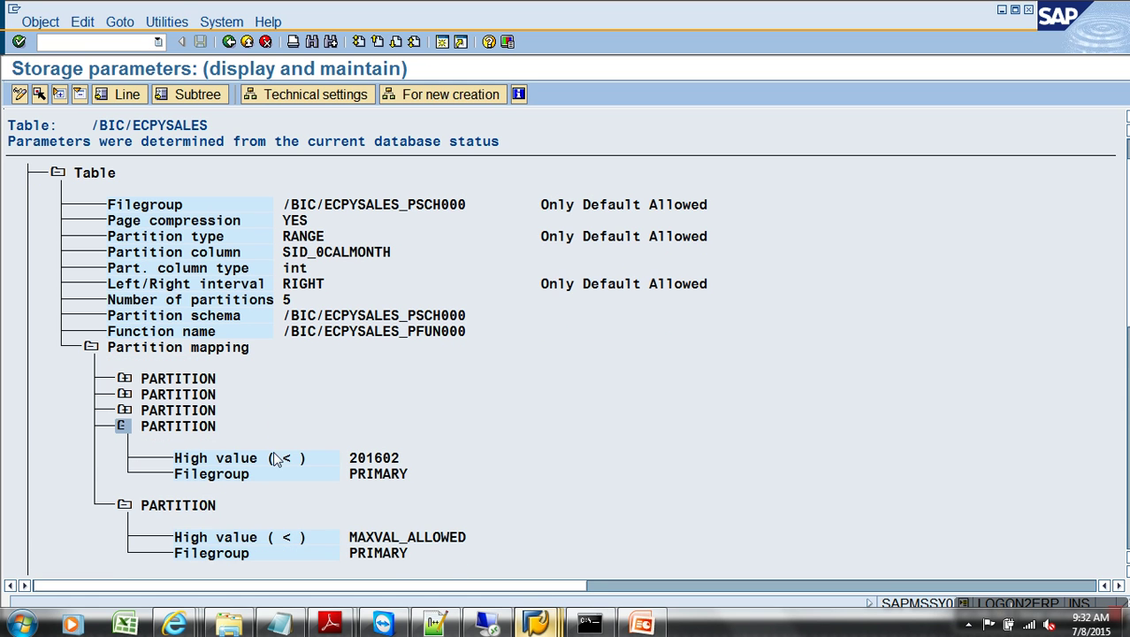
left_click(127, 411)
scroll(143, 432, "down", 2)
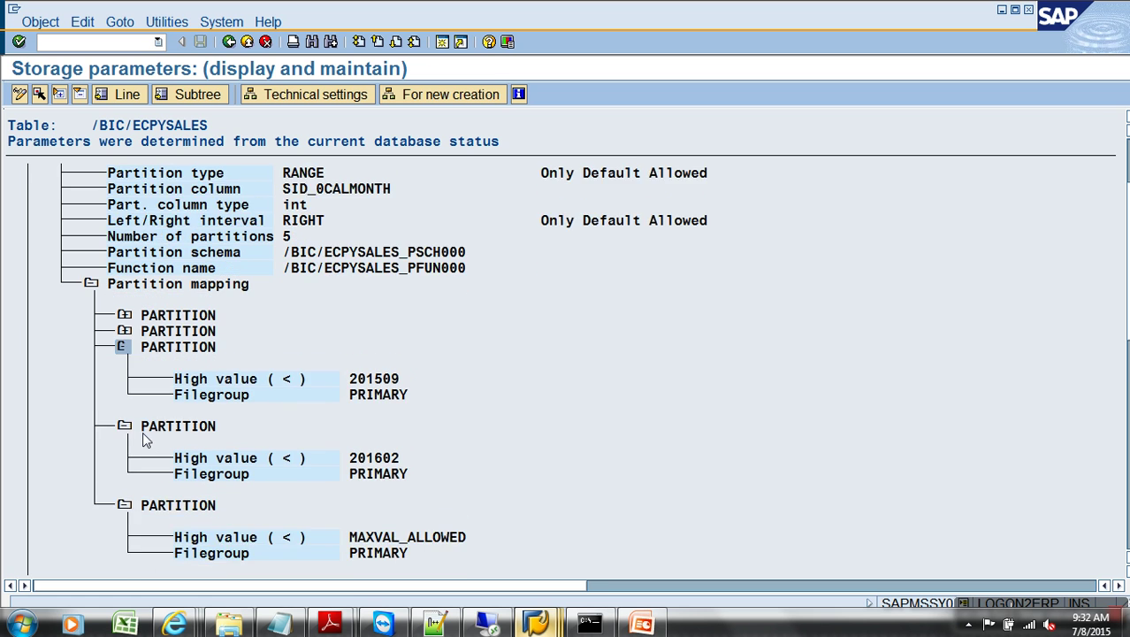
scroll(143, 432, "down", 2)
left_click(394, 315)
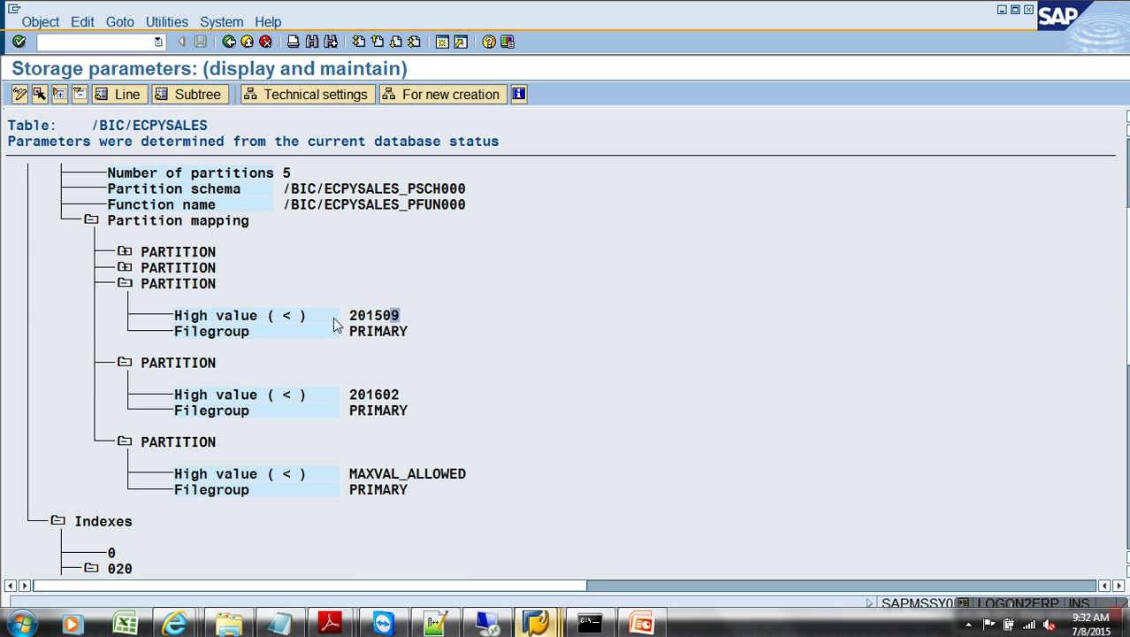
right_click(327, 429)
left_click(124, 252)
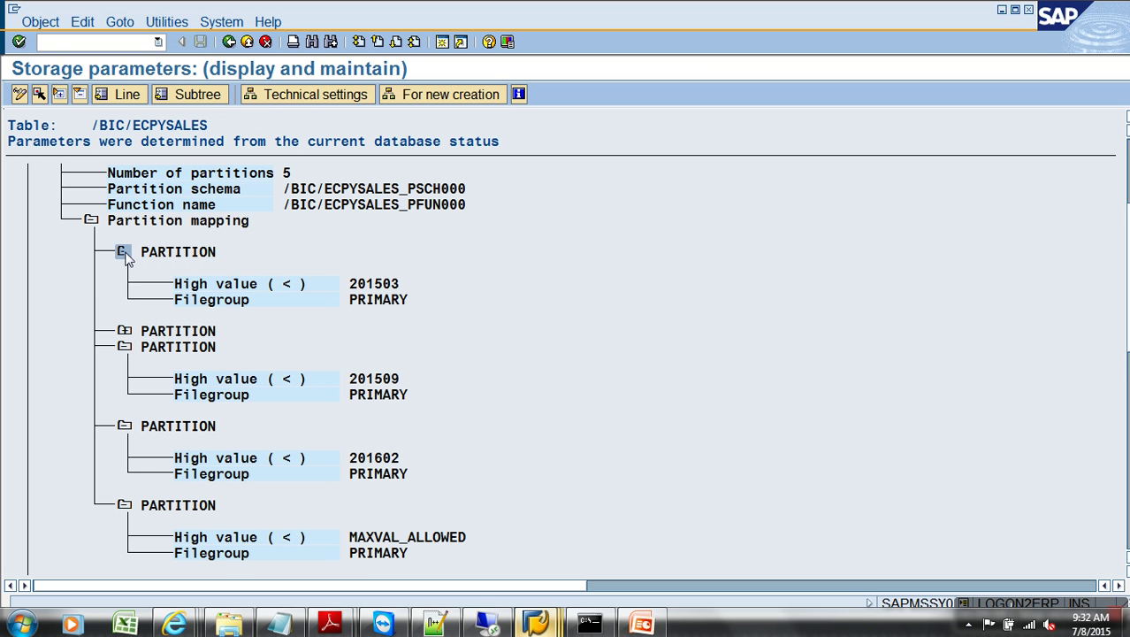
left_click(125, 333)
scroll(267, 372, "down", 2)
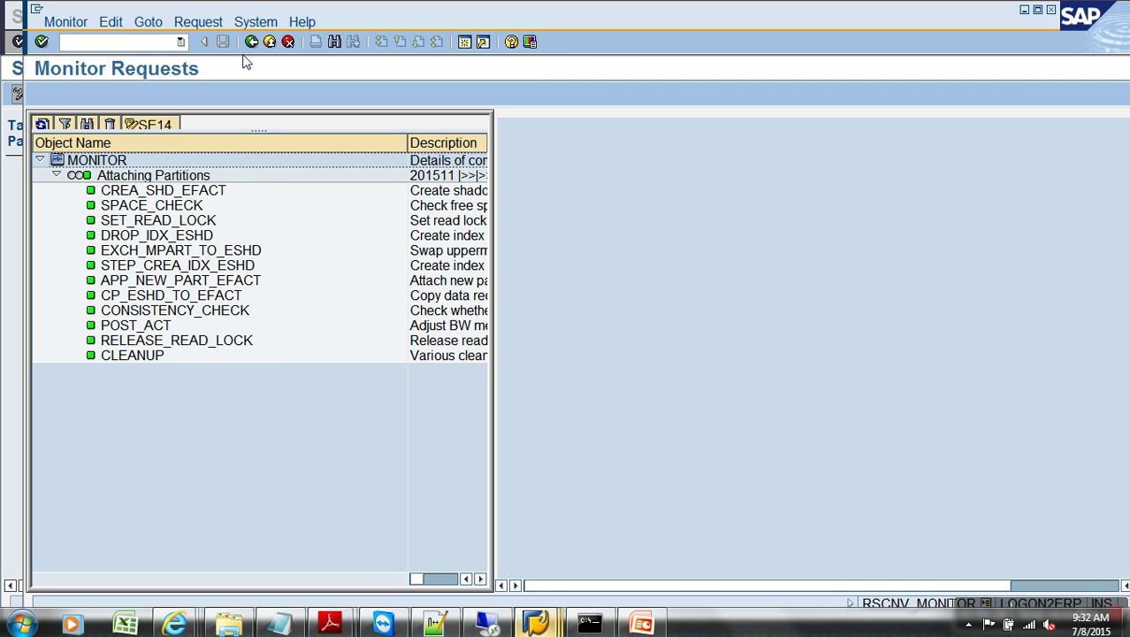
- Return to the repartitioning of CPYSALES, initialize a Complete Repartitioning request and confirm that the database was backed up
left_click(254, 41)
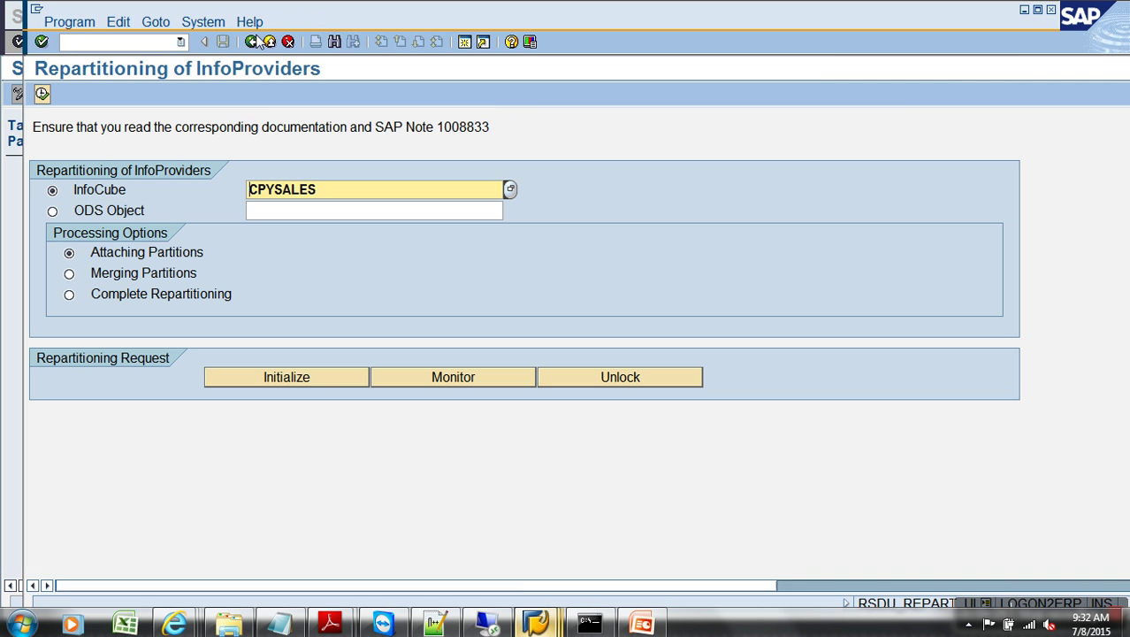
left_click(70, 296)
left_click(345, 386)
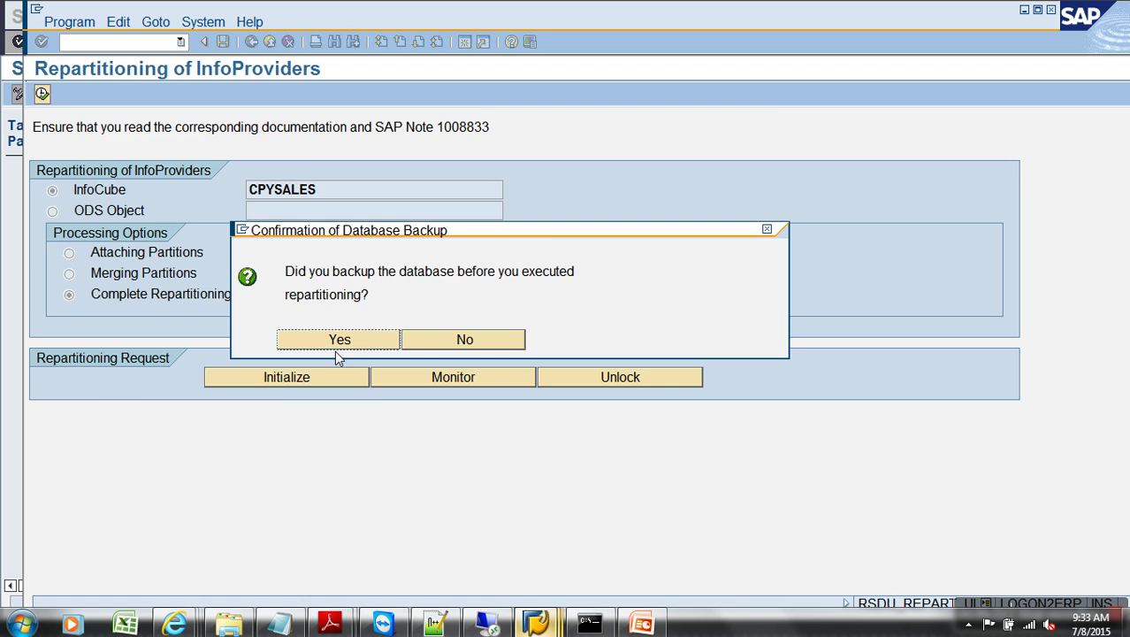
left_click(340, 342)
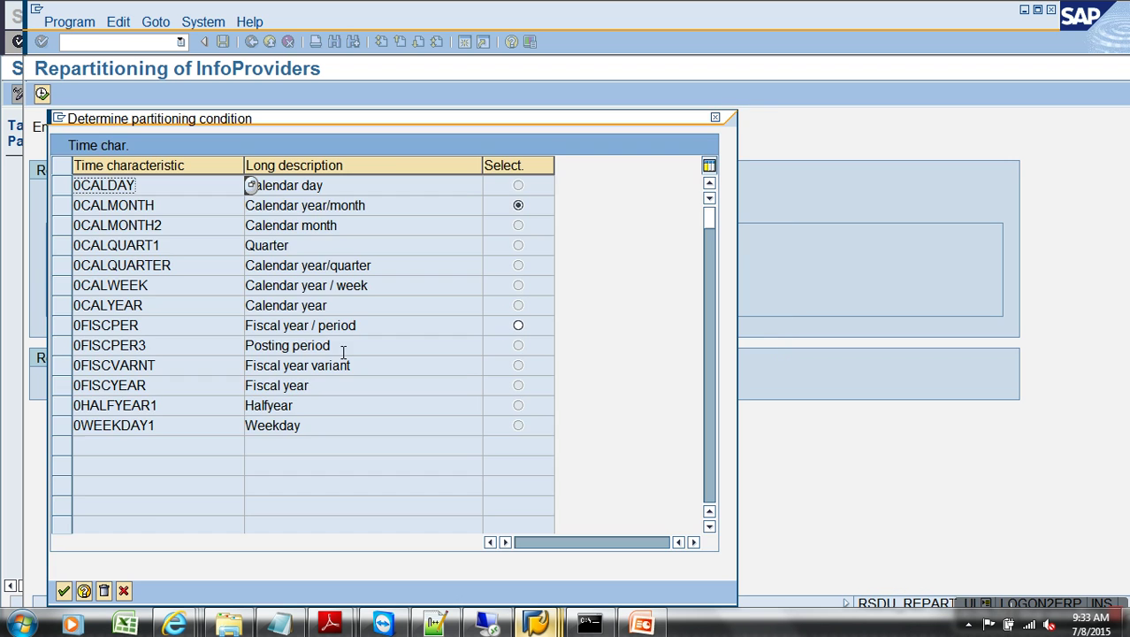
- Accept 0CALMONTH as the partitioning condition, set the value range from 2016.01 to 2016.03 and clear the maximum number of partitions
left_click(63, 591)
key("BackSpace")
type("6")
key("Tab")
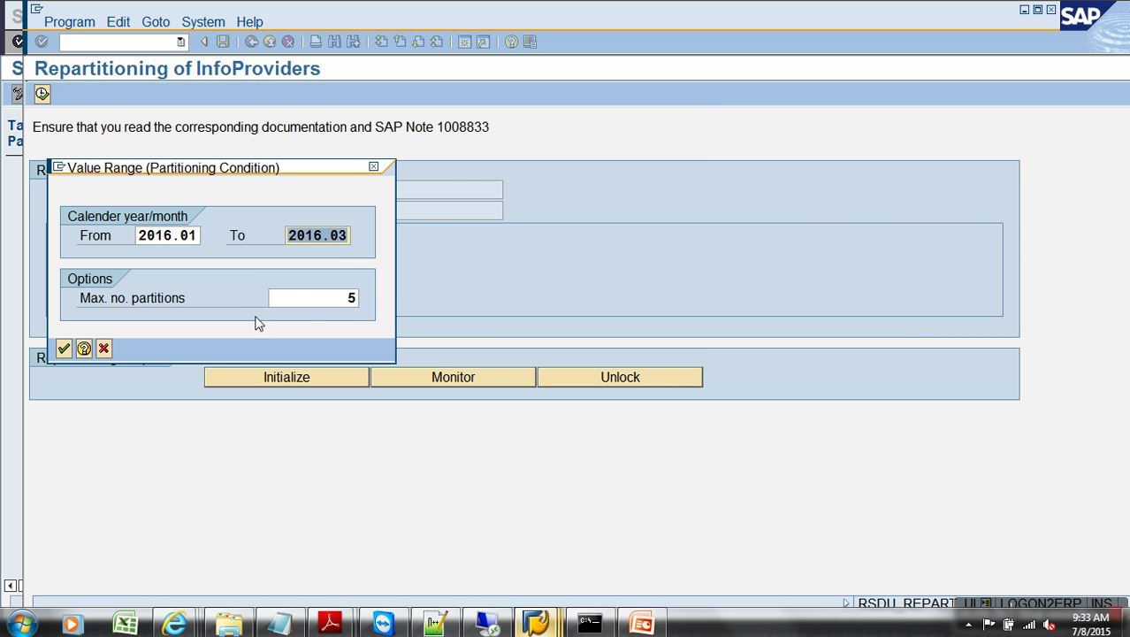
left_click(346, 299)
key("BackSpace")
key("Return")
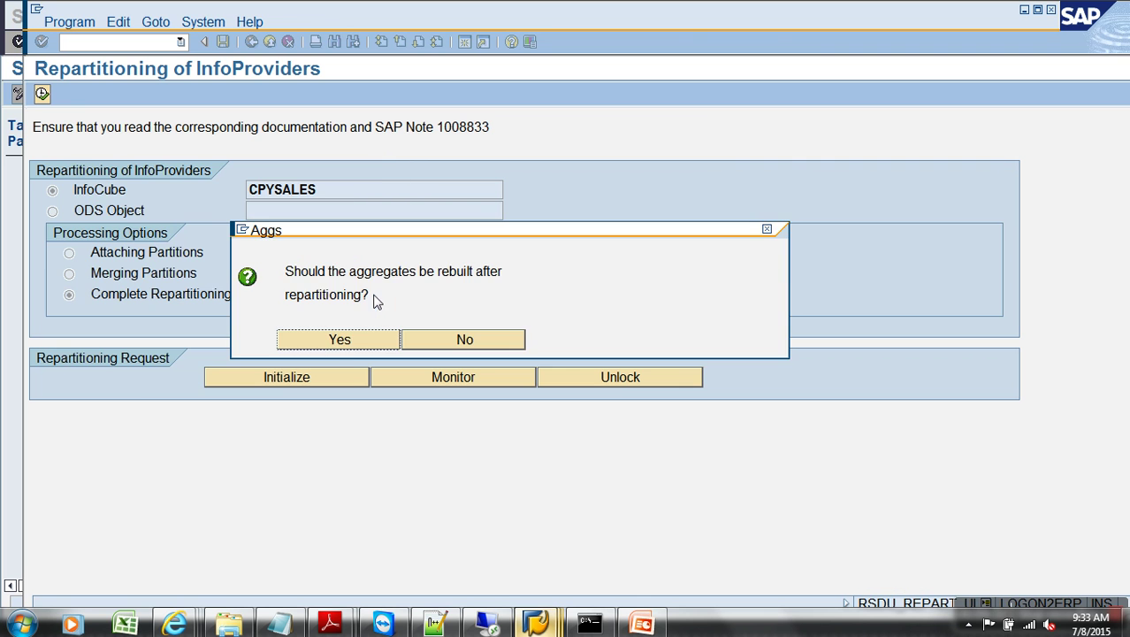
- Have the aggregates rebuilt after repartitioning and start the CPYSALES request immediately in the background
left_click(345, 341)
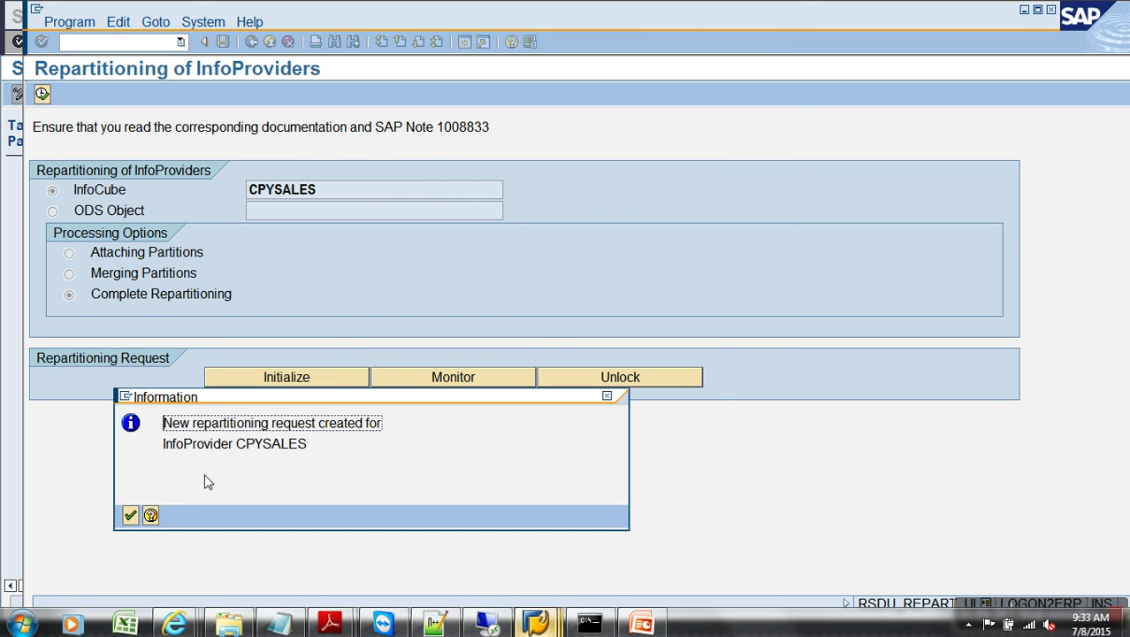
left_click(132, 516)
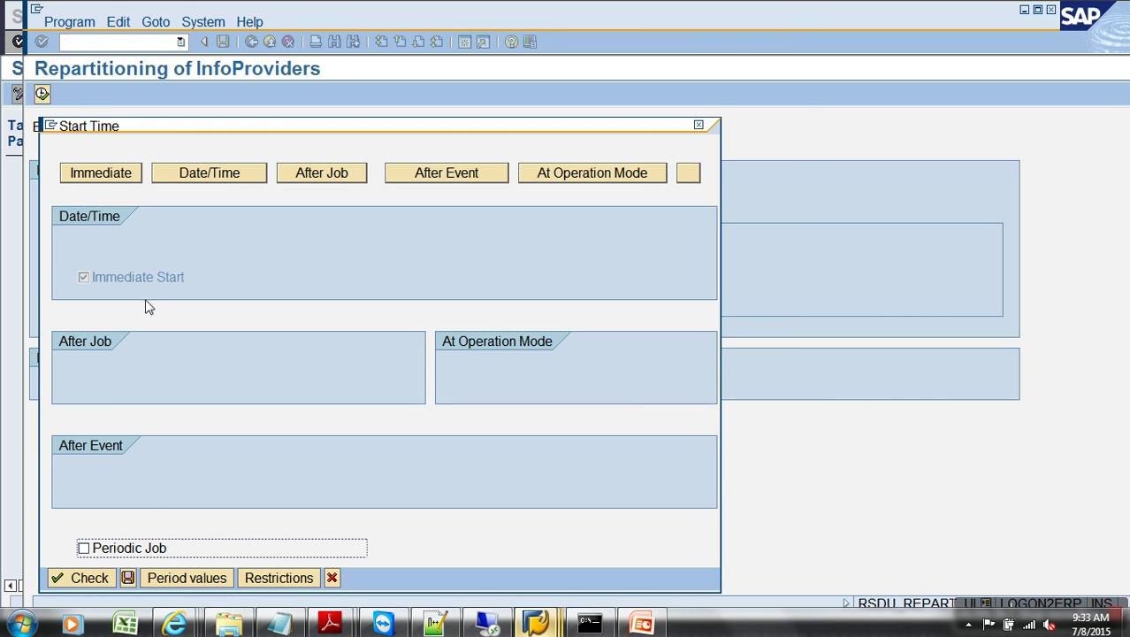
left_click(128, 578)
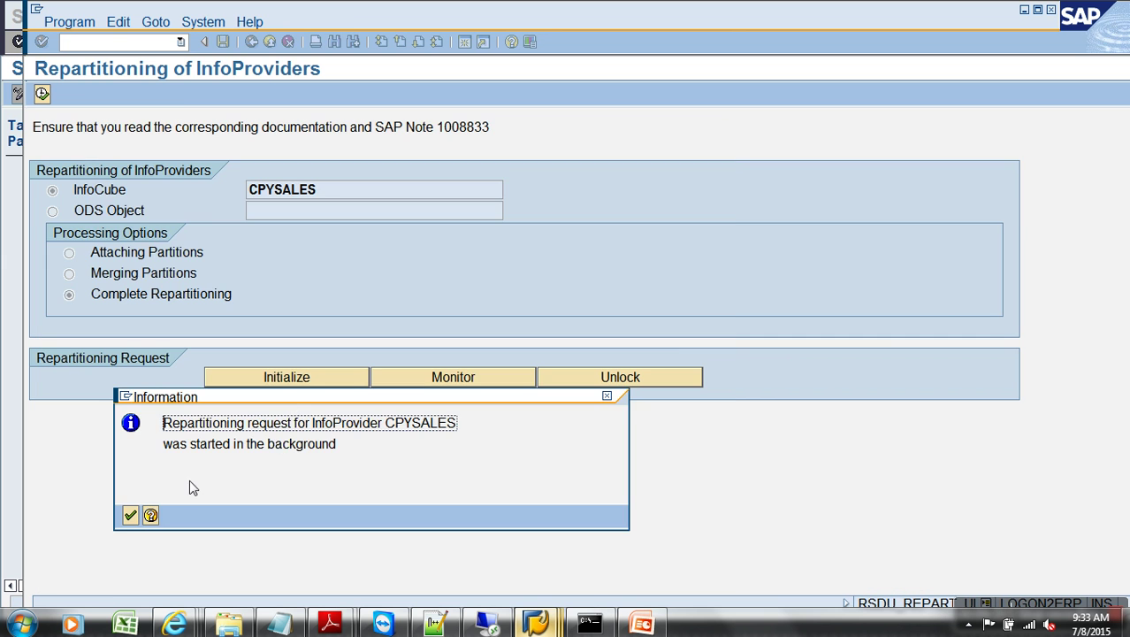
left_click(129, 515)
- Open the repartitioning monitor for CPYSALES and refresh it repeatedly to follow the Complete Repartitioning request
left_click(449, 380)
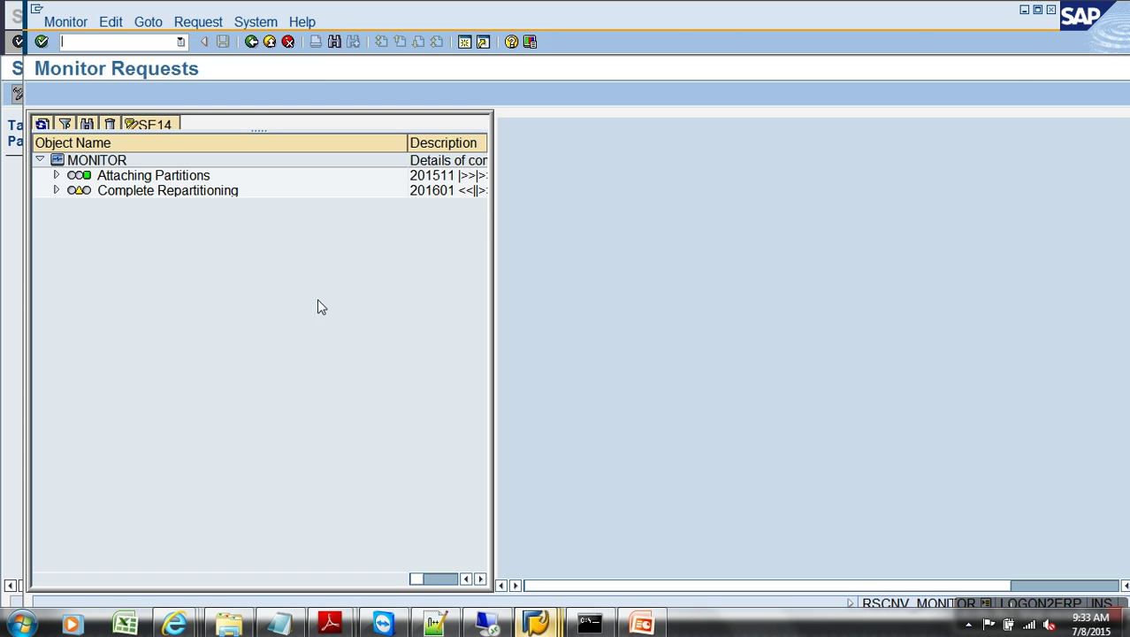
left_click(56, 190)
left_click(42, 126)
left_click(42, 126)
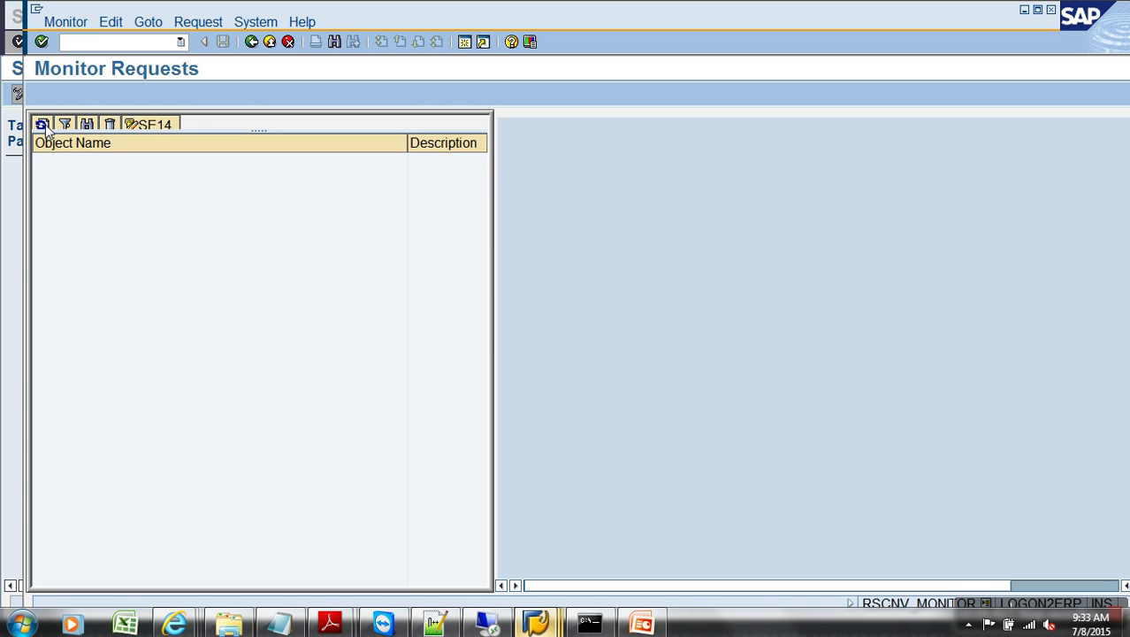
left_click(43, 125)
left_click(42, 126)
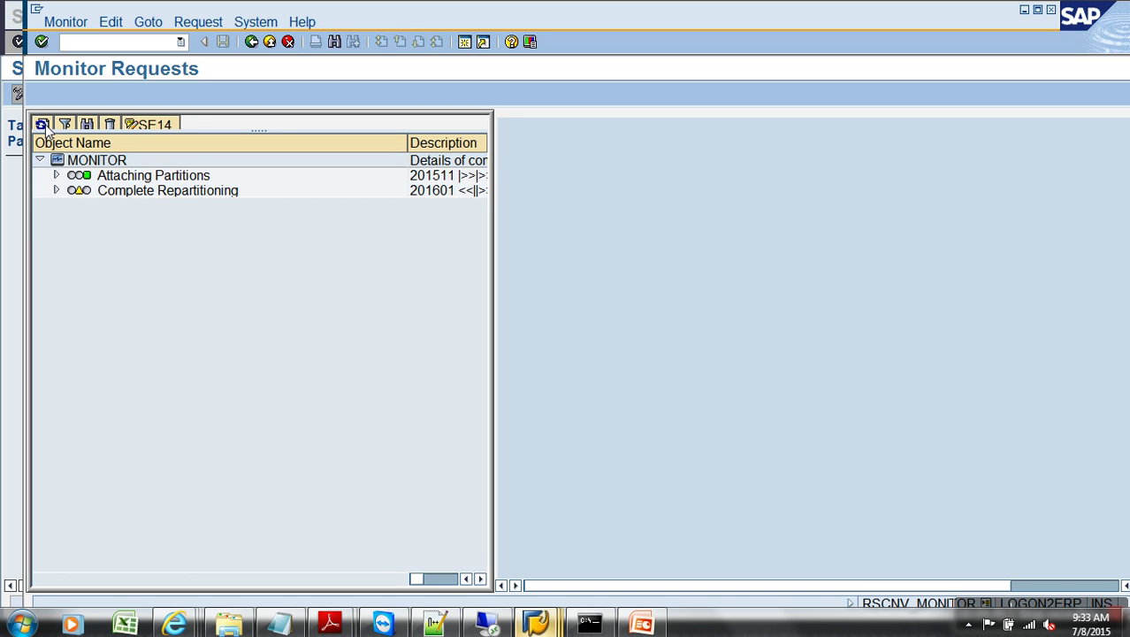
left_click(42, 126)
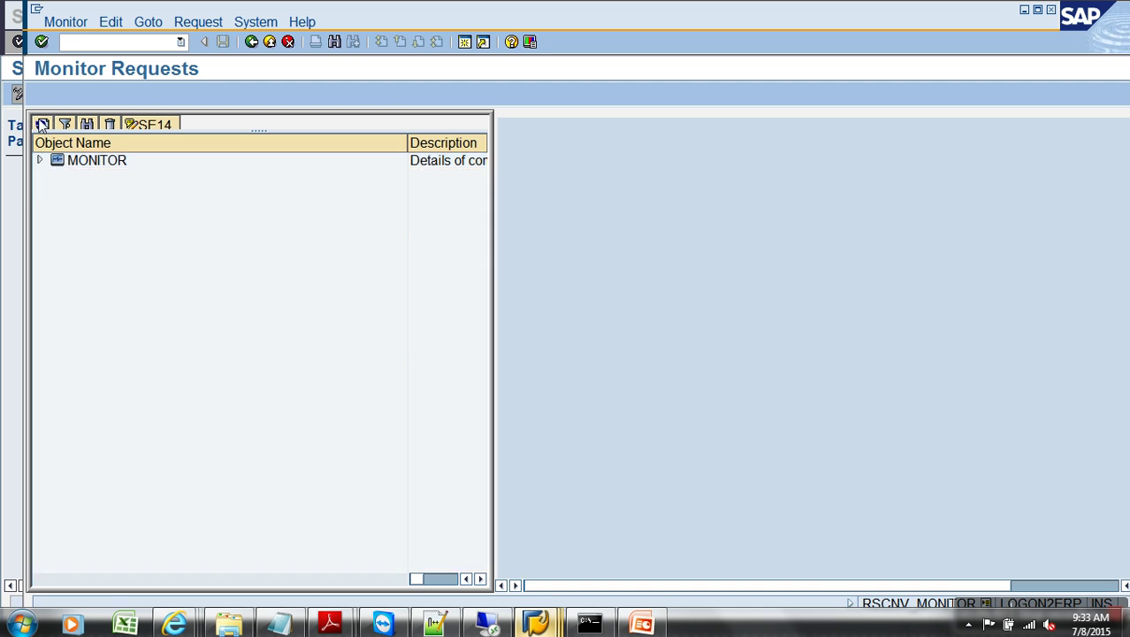
- Go back to the Database Utility session and reload the storage parameters of /BIC/ECPYSALES after the complete repartitioning
key("F3")
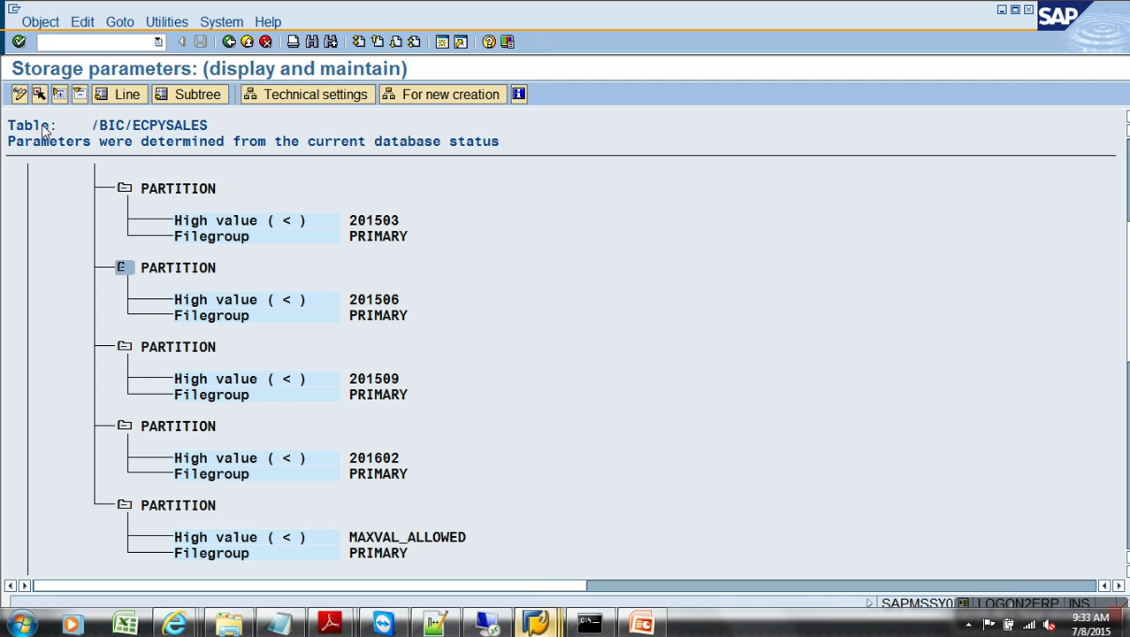
left_click(248, 41)
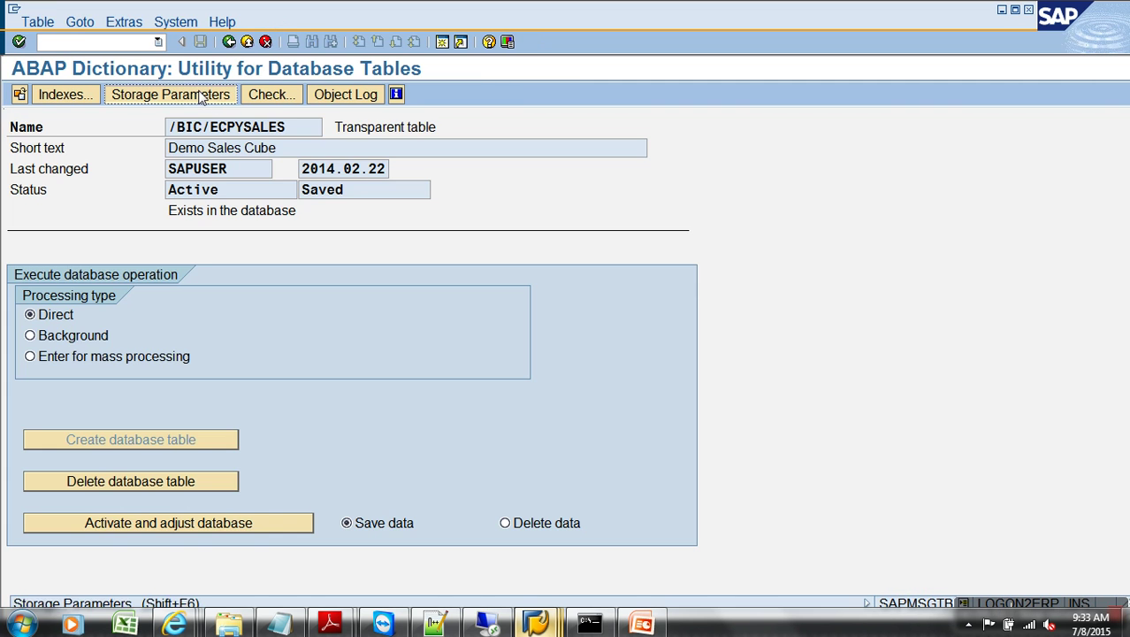
left_click(190, 94)
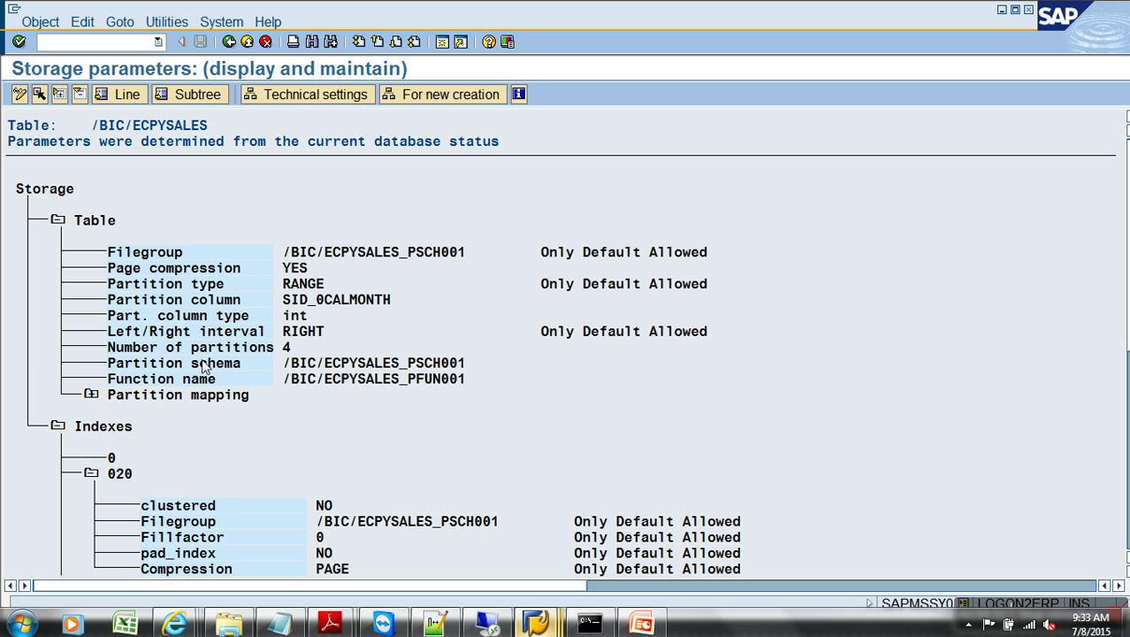
- Expand the new partition mapping of /BIC/ECPYSALES and open its partitions to check the high values
left_click(92, 396)
left_click(126, 473)
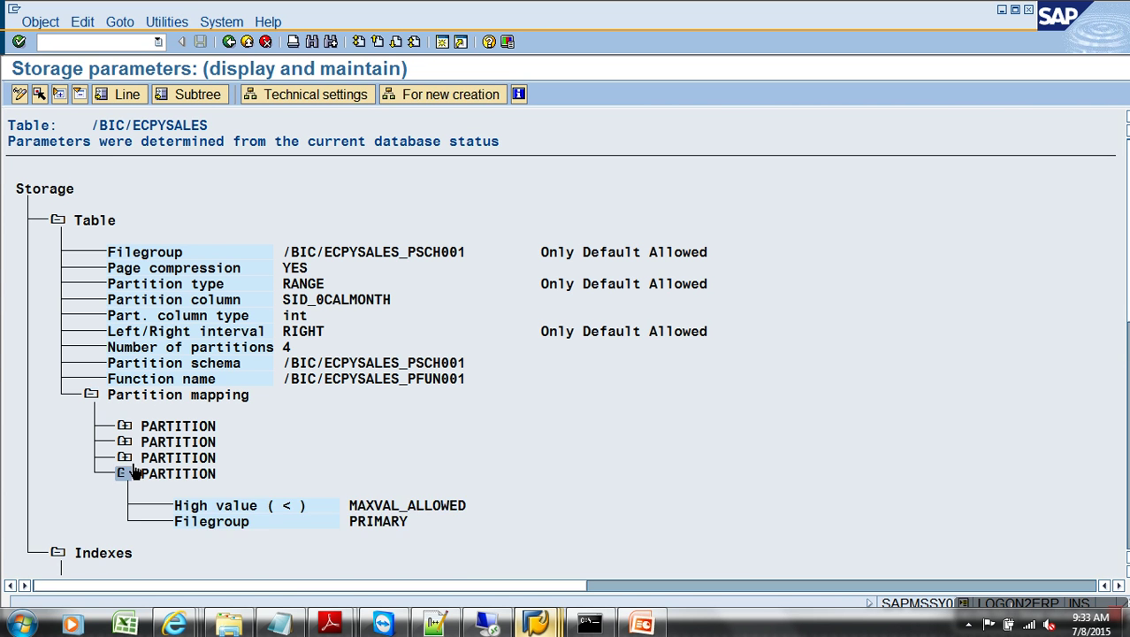
left_click(125, 457)
left_click(125, 442)
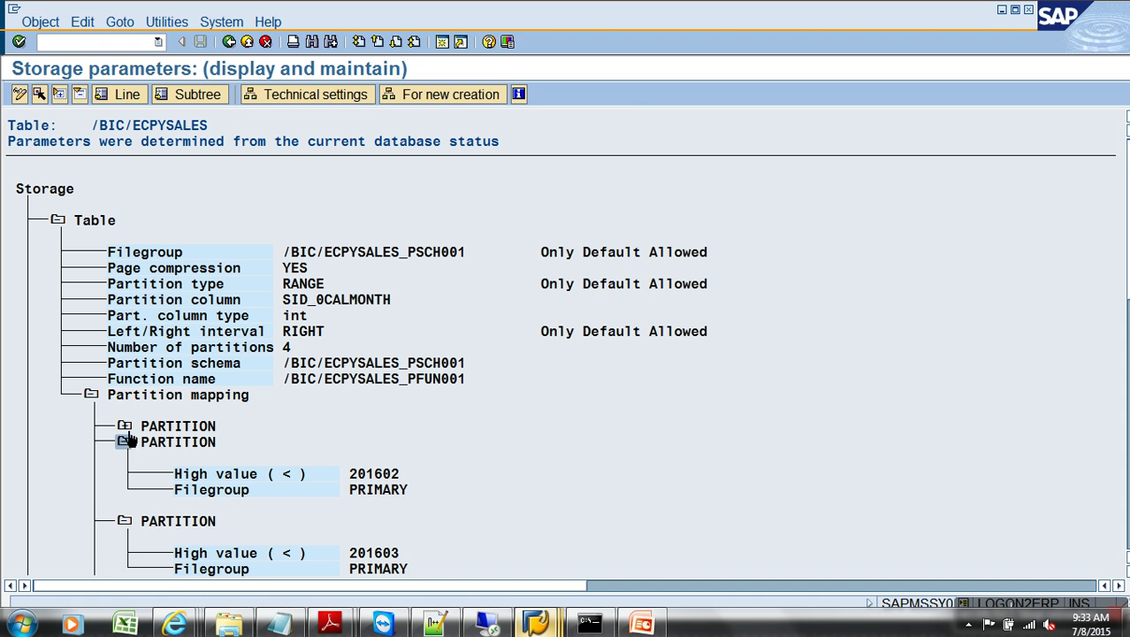
left_click(125, 426)
scroll(124, 426, "down", 2)
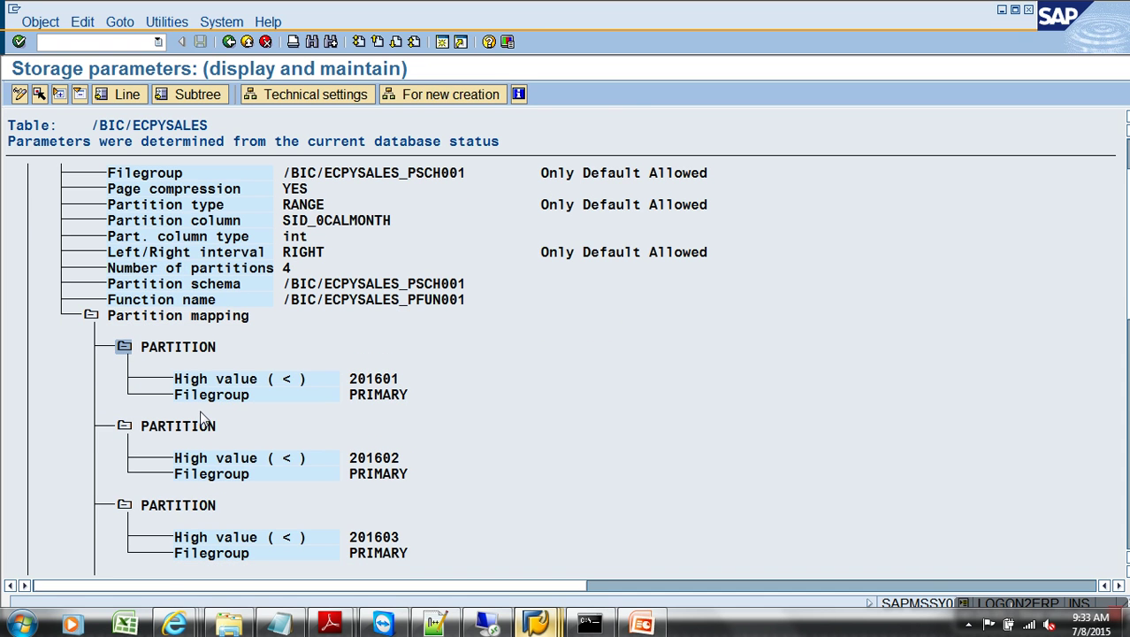
- Switch back to the repartitioning session and leave the monitor and repartitioning screen for the InfoCube editor
key("F3")
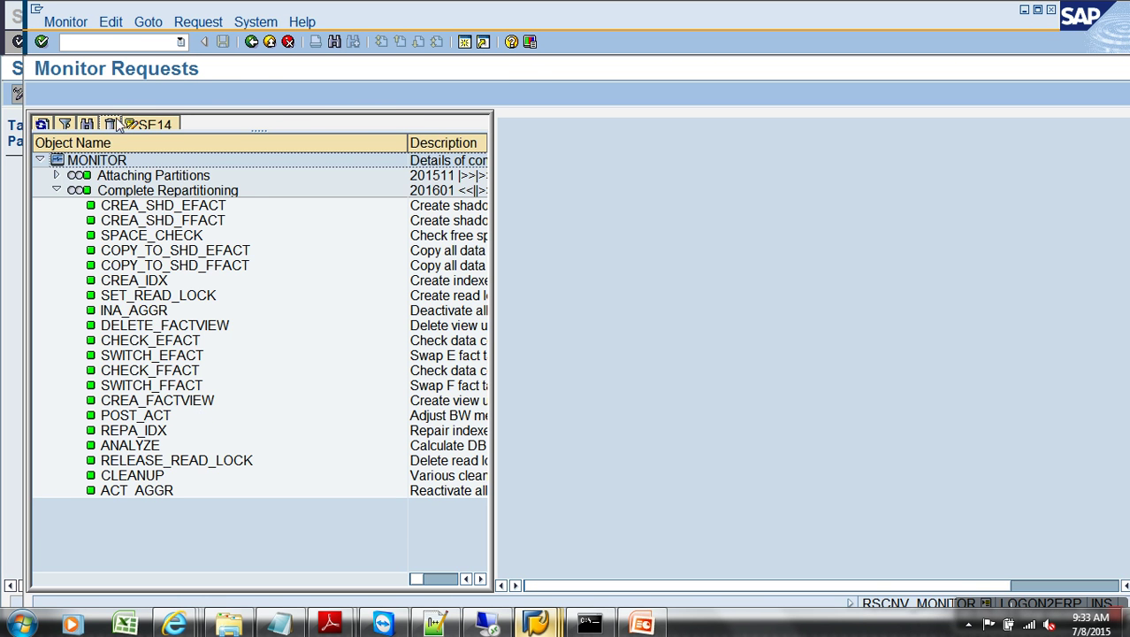
left_click(248, 42)
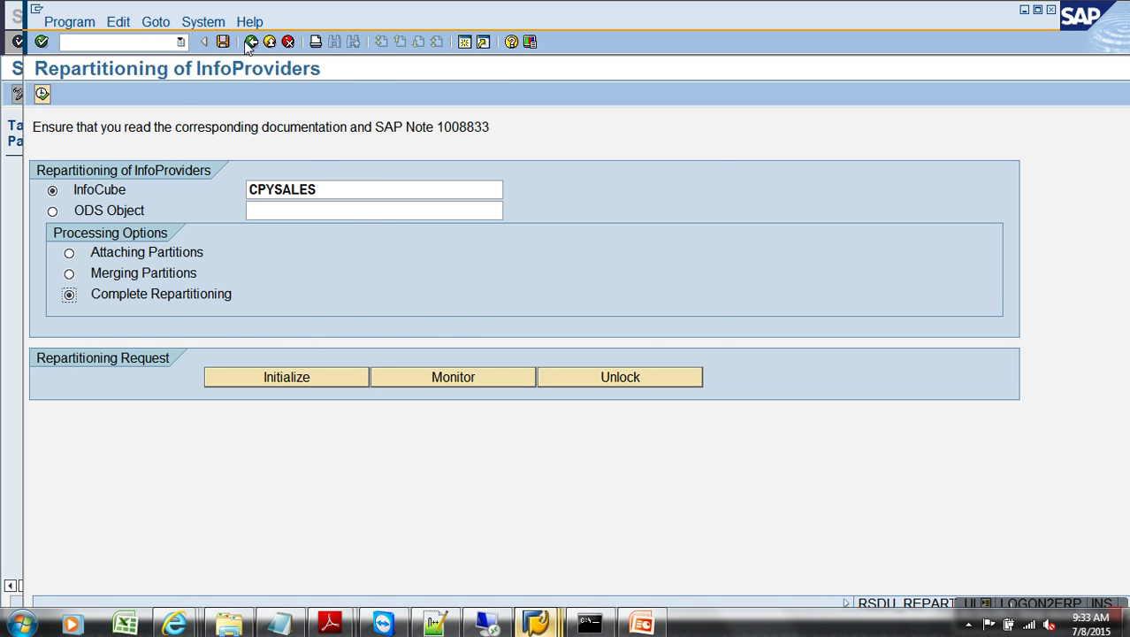
left_click(251, 42)
left_click(158, 152)
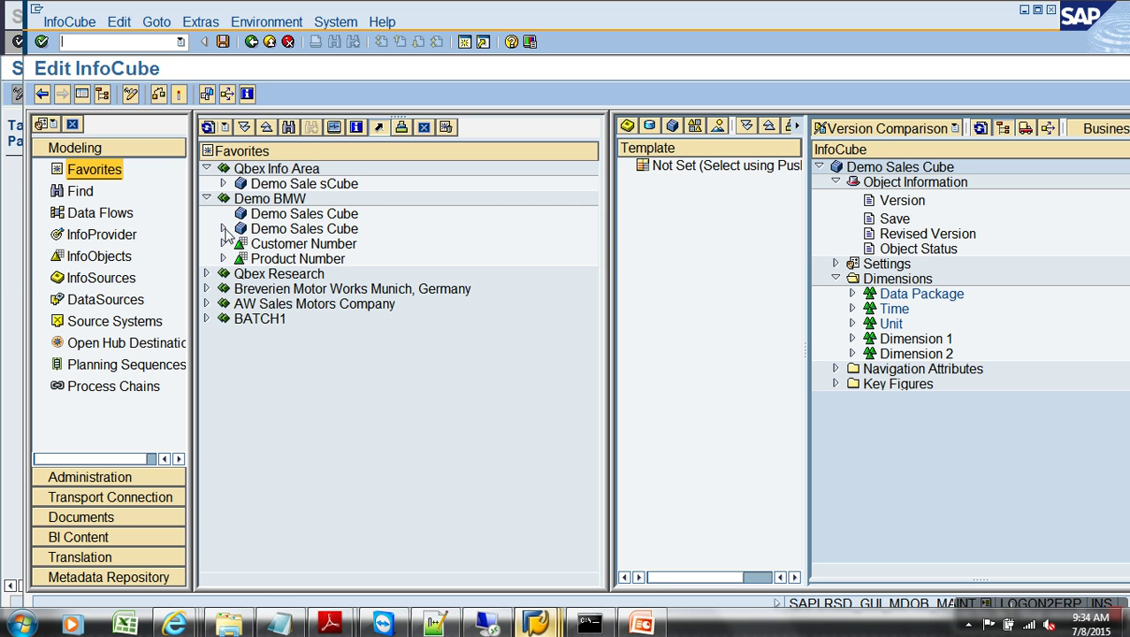
- Expand Breverien Motor Works Munich, Germany and BMW Sales in the favorites and open the Demo Sales (BMW) - Table VBAK cube for changes
left_click(205, 318)
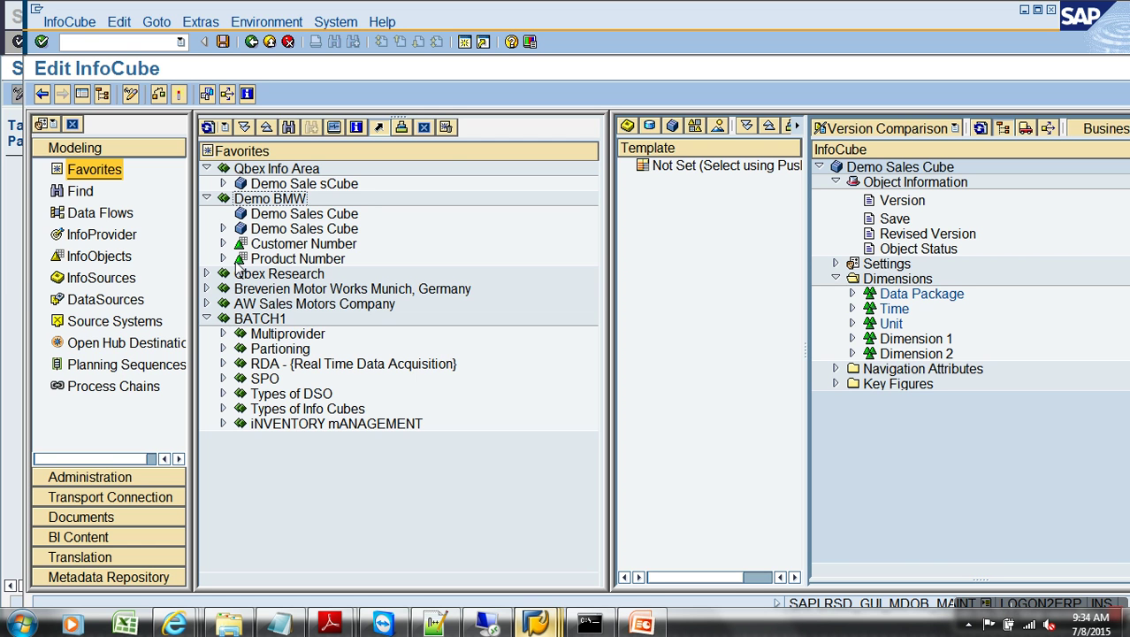
left_click(206, 289)
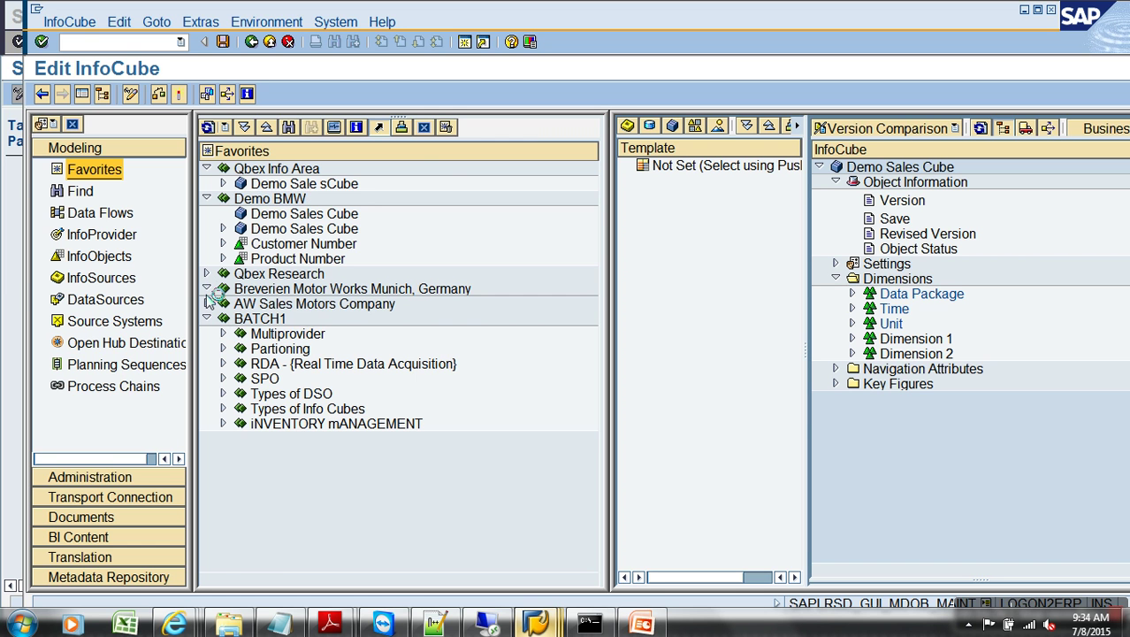
left_click(223, 320)
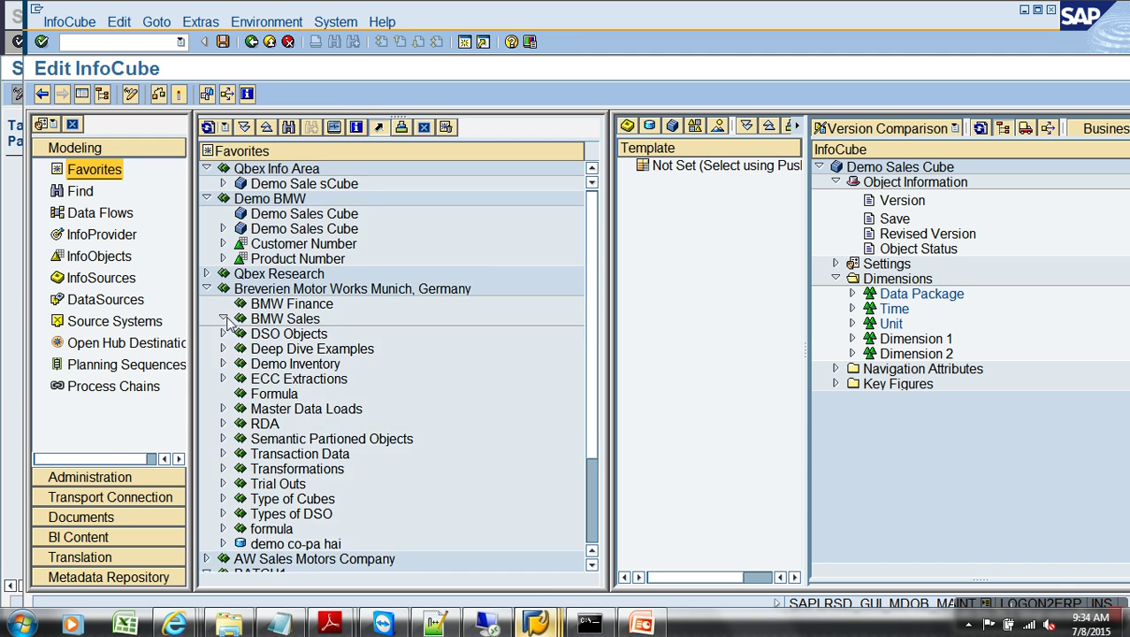
right_click(324, 324)
left_click(326, 334)
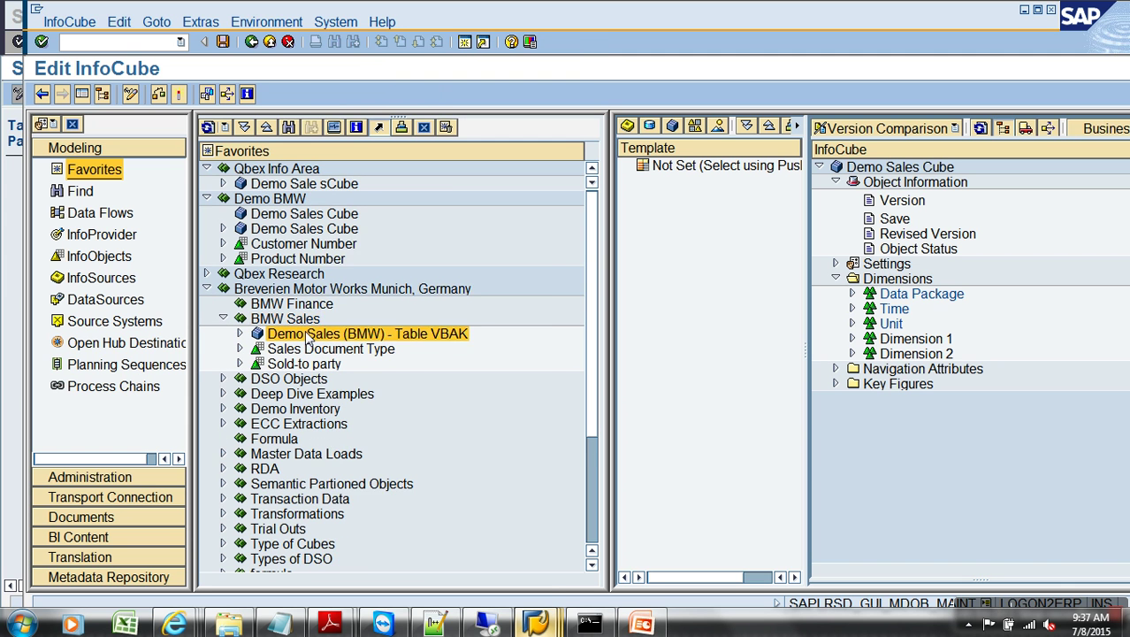
right_click(325, 334)
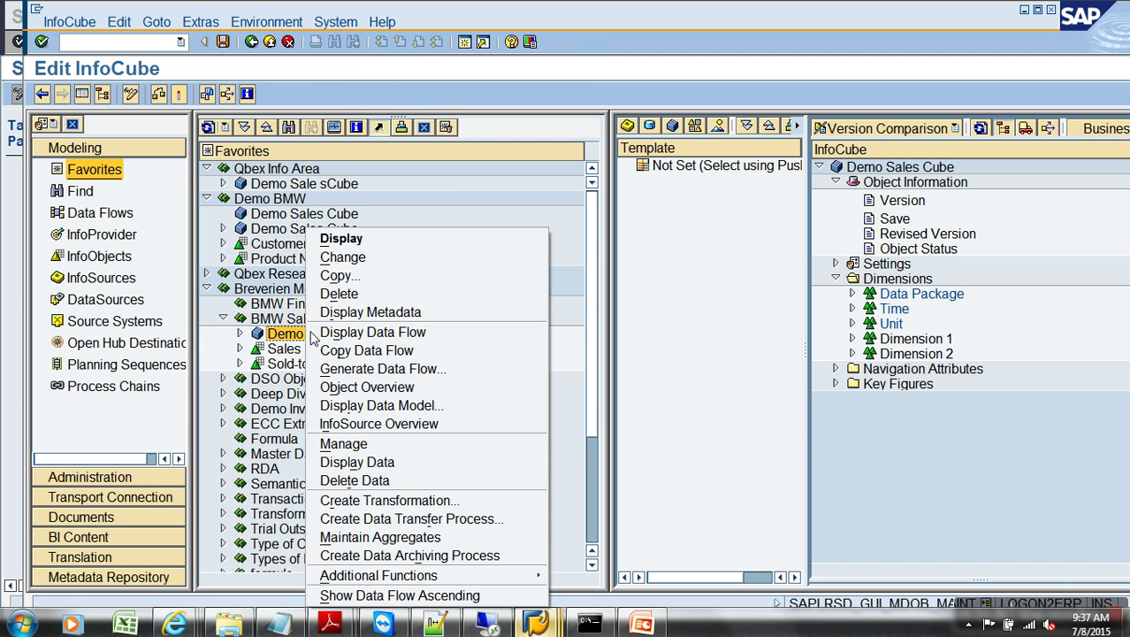
left_click(361, 258)
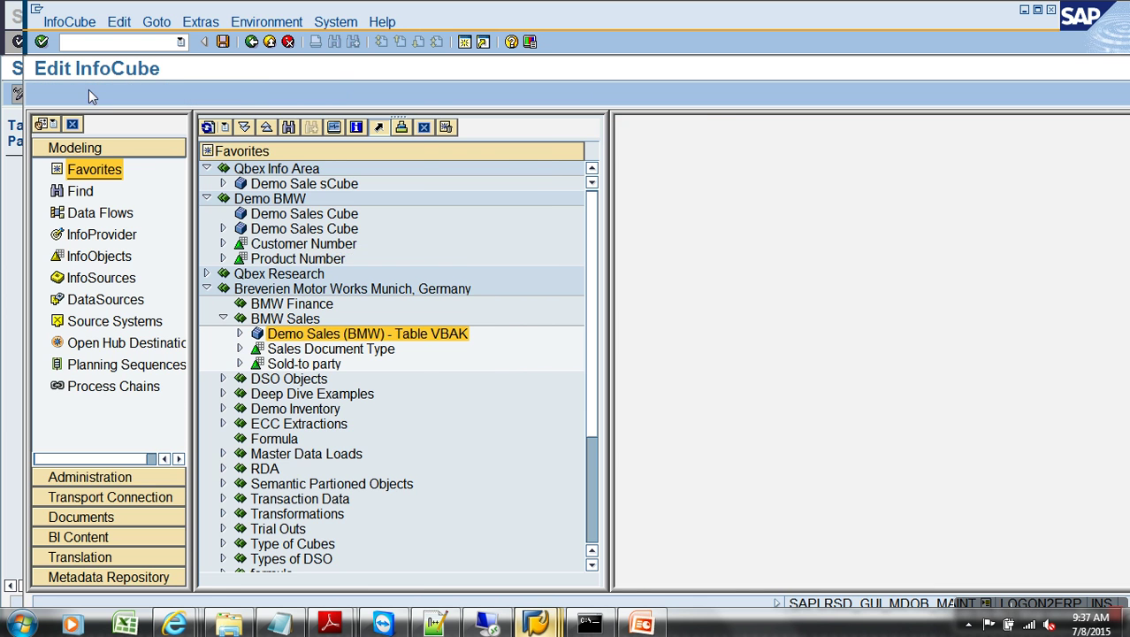
- Try to add the time characteristic 0CALMONTH to the Time dimension of the Demo Sales (BMW) - Table VBAK cube through InfoObject direct input
left_click(82, 94)
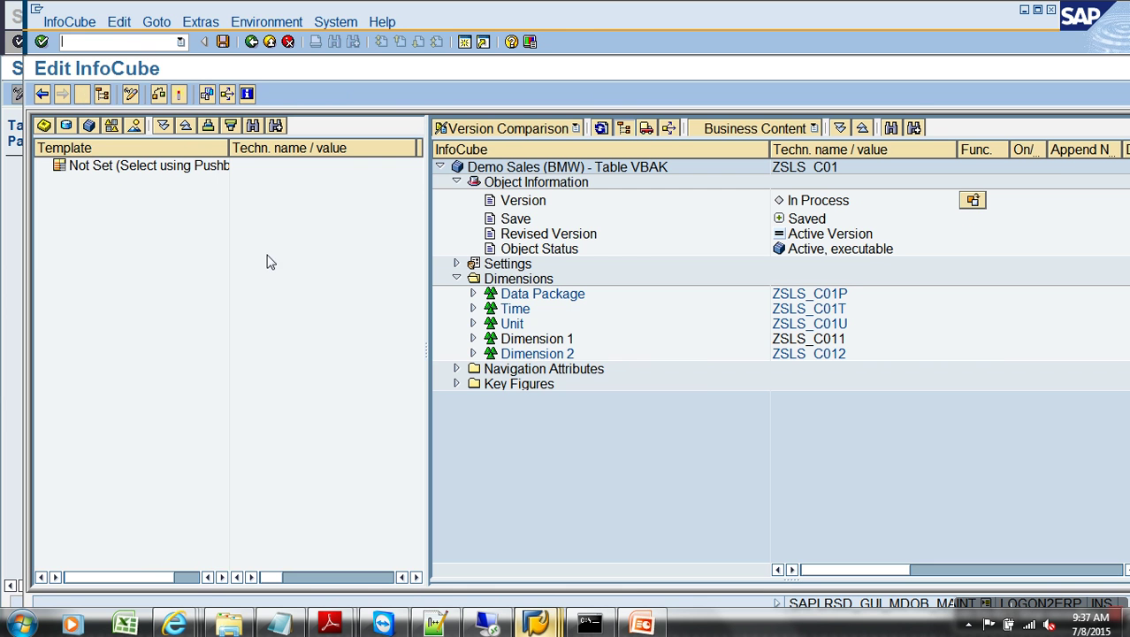
right_click(509, 314)
left_click(570, 382)
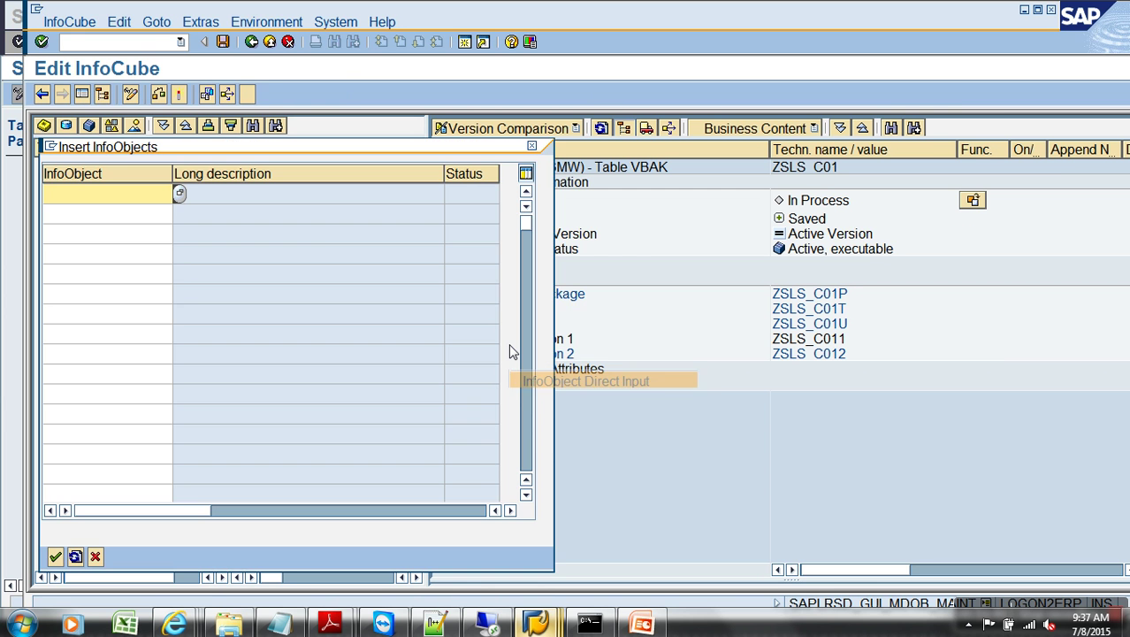
left_click(180, 195)
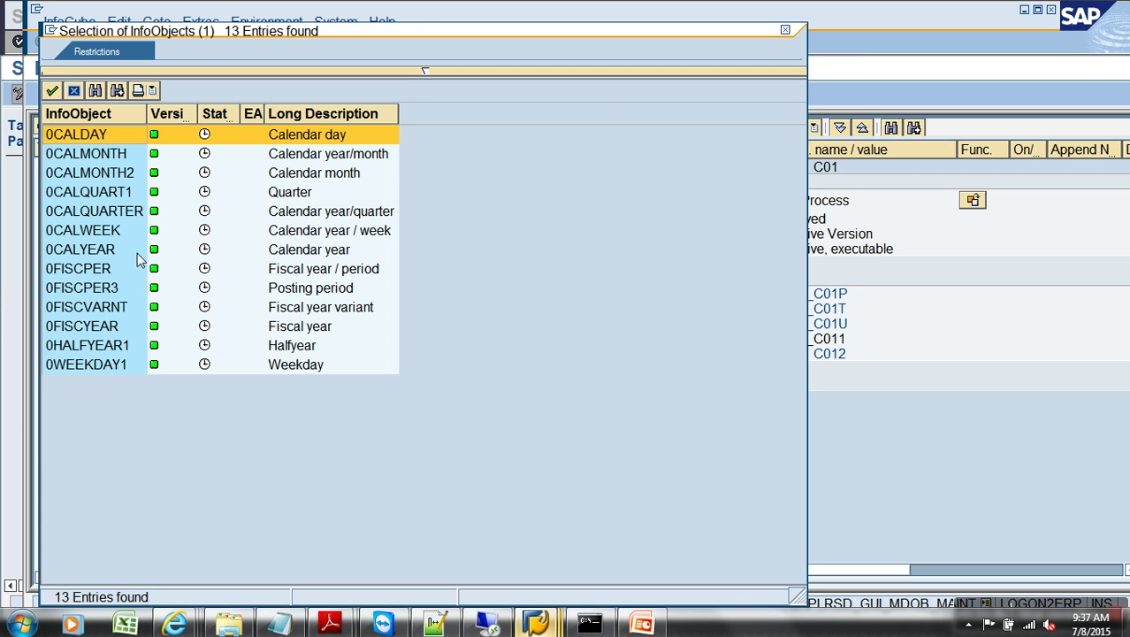
double_click(104, 154)
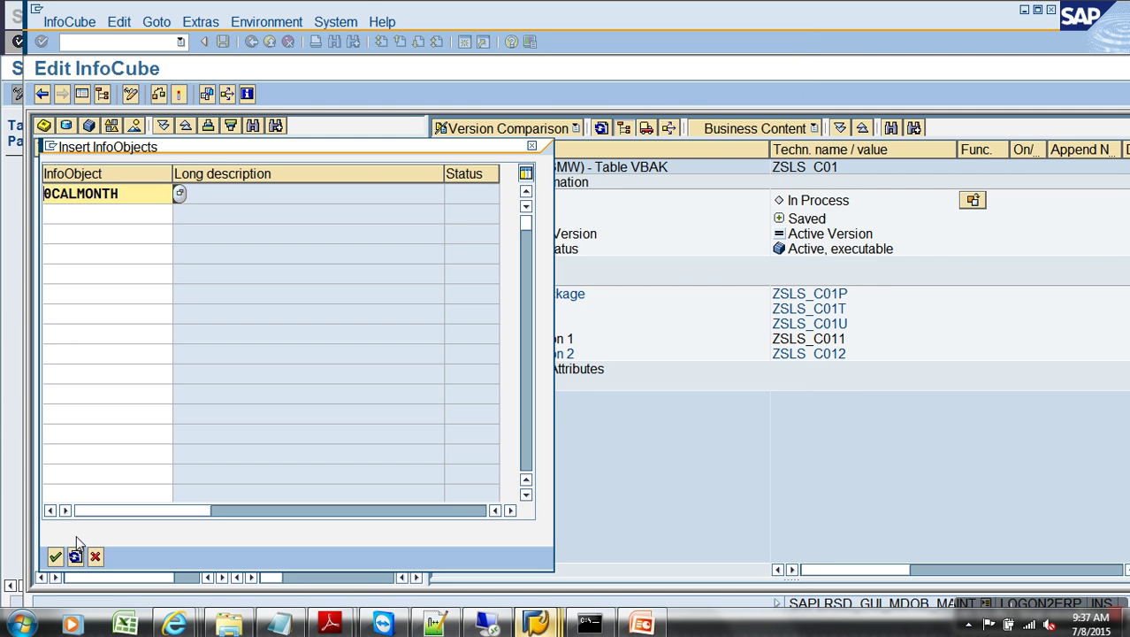
left_click(56, 557)
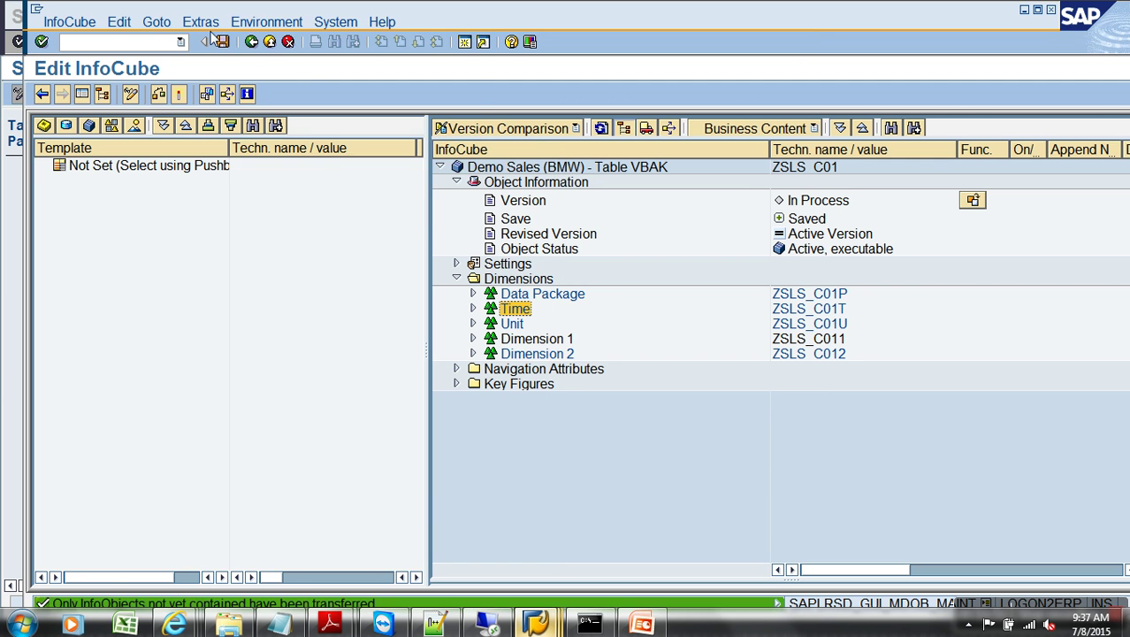
- Open the cube's DB partitioning settings and select 0CALMONTH as the partitioning condition
left_click(199, 21)
mouse_move(460, 99)
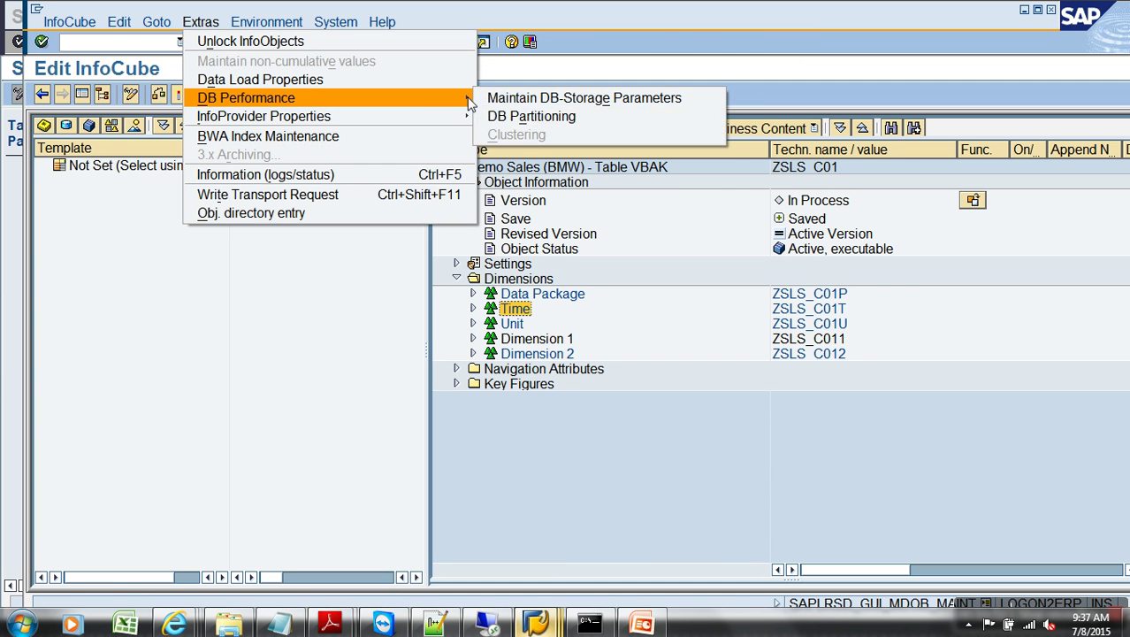
left_click(524, 116)
left_click(518, 205)
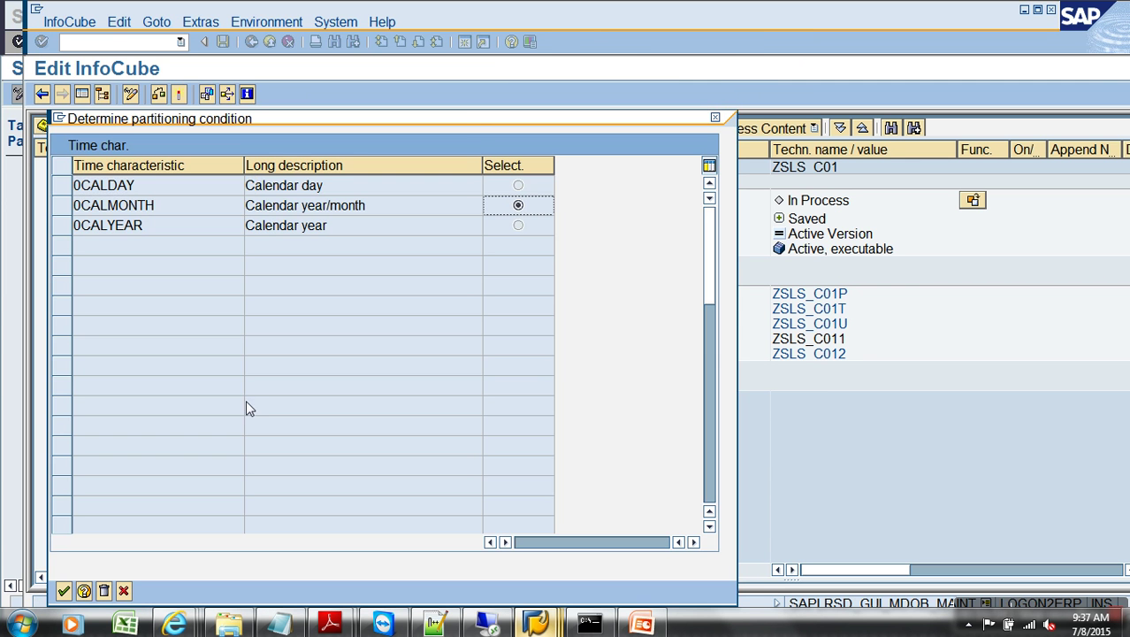
left_click(64, 590)
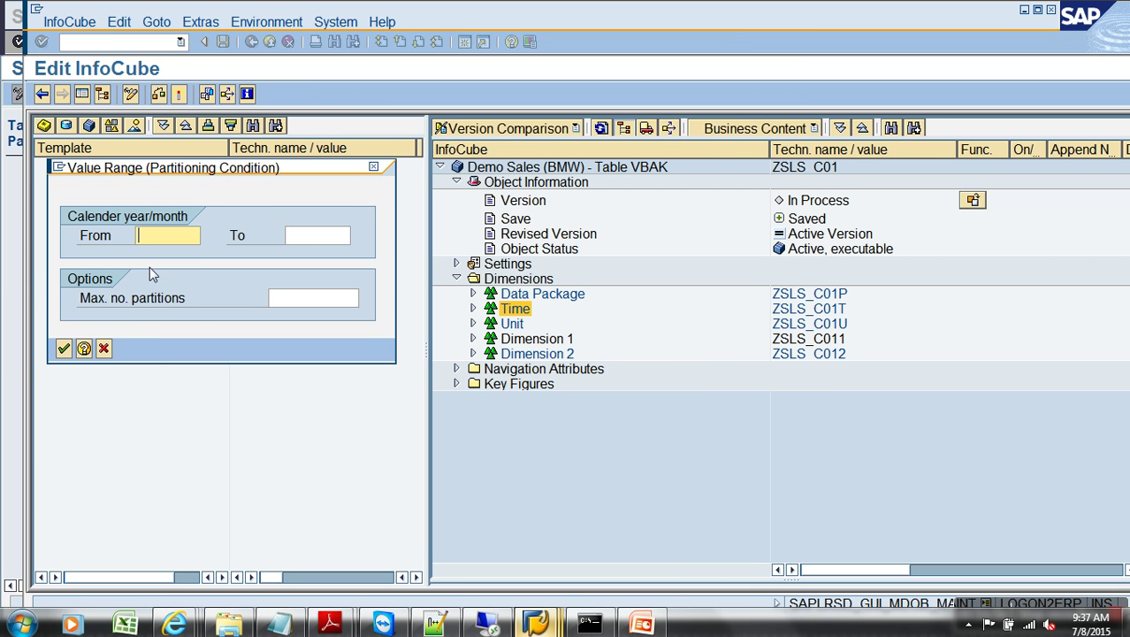
- Enter a partitioning range from 2016.01, using the earlier entry 2015.03 as the basis for the end month, and activate the cube
key("BackSpace")
key("Down")
key("Return")
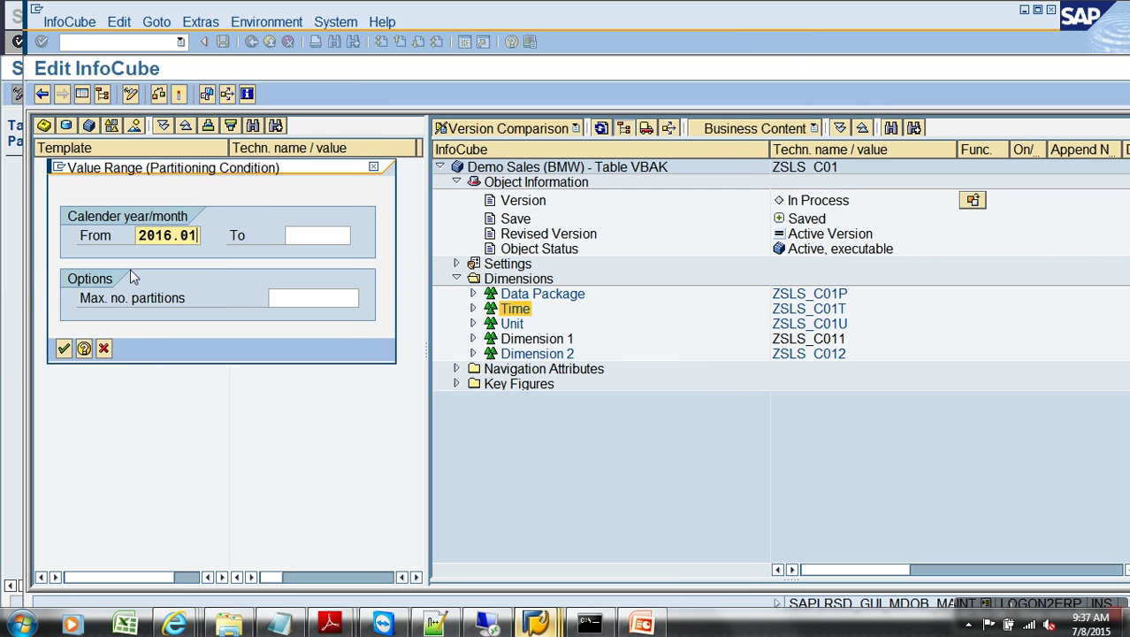
key("Tab")
key("BackSpace")
key("Down")
key("Down")
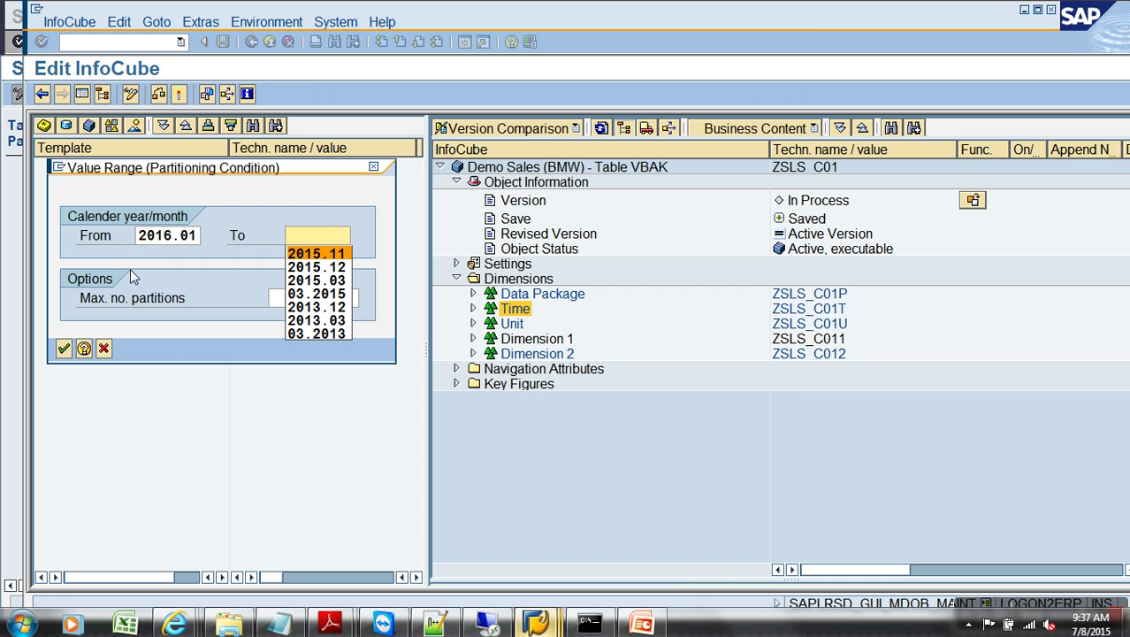
key("Down")
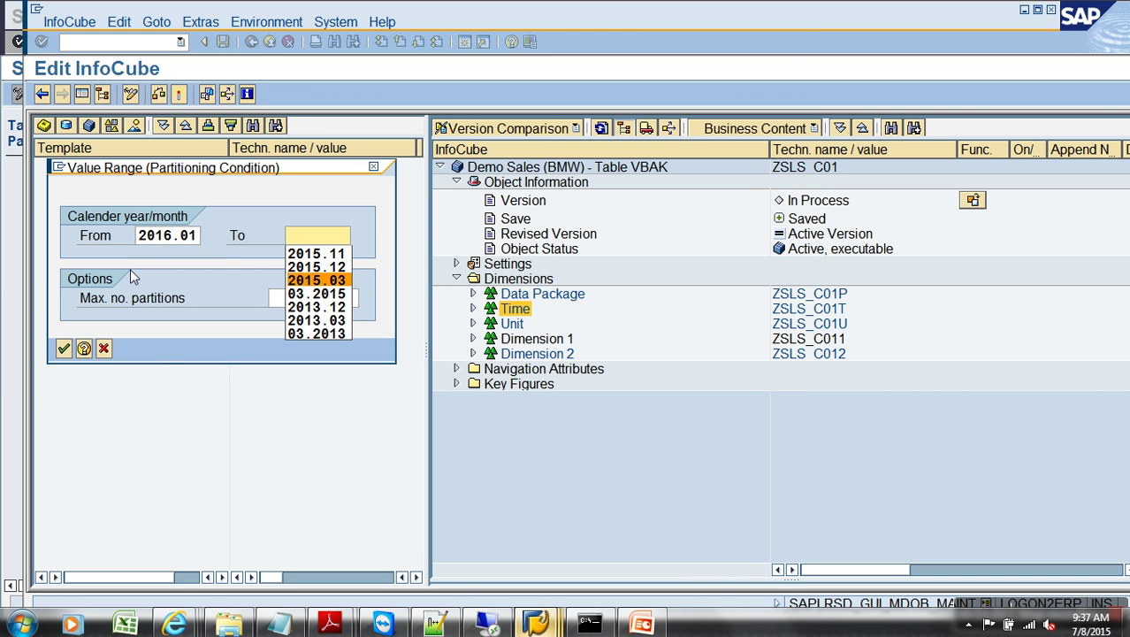
key("Return")
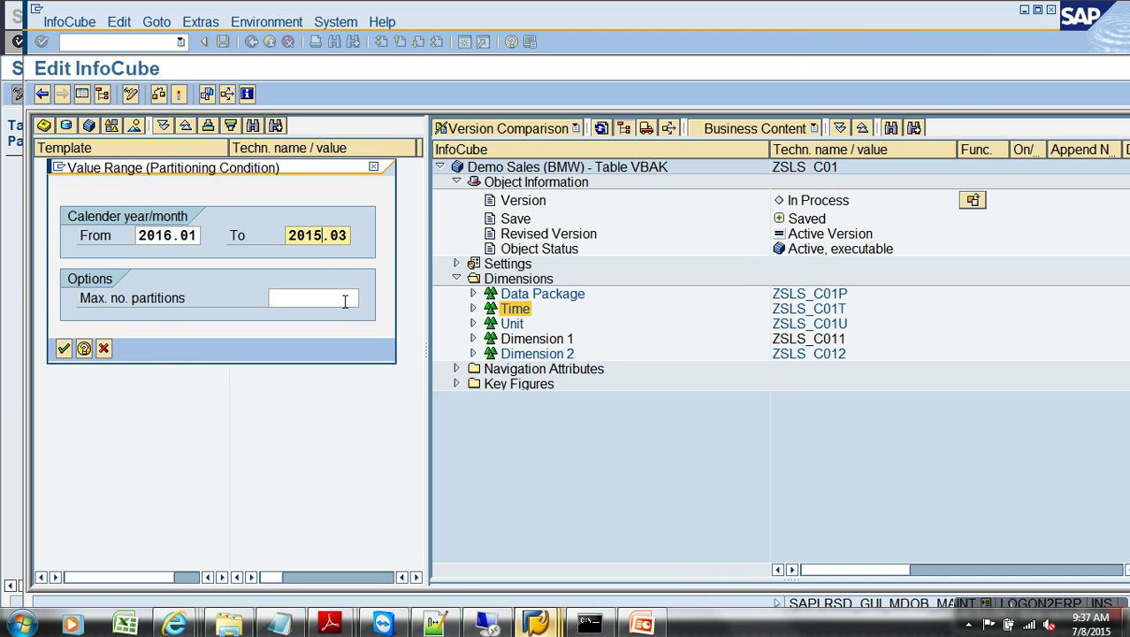
key("Return")
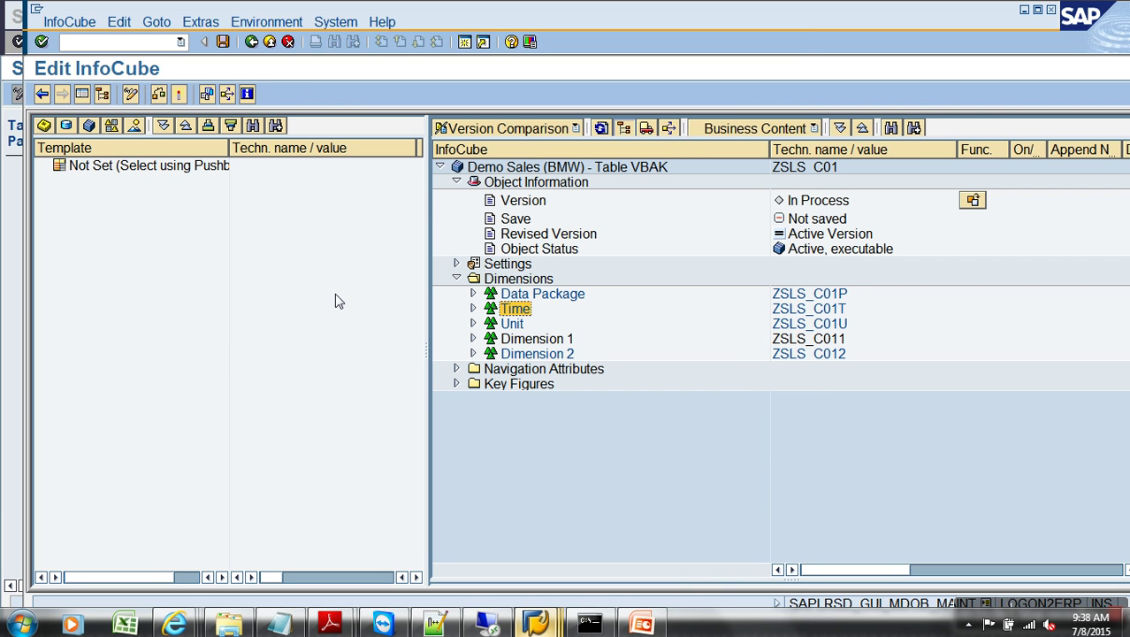
key("ctrl+F3")
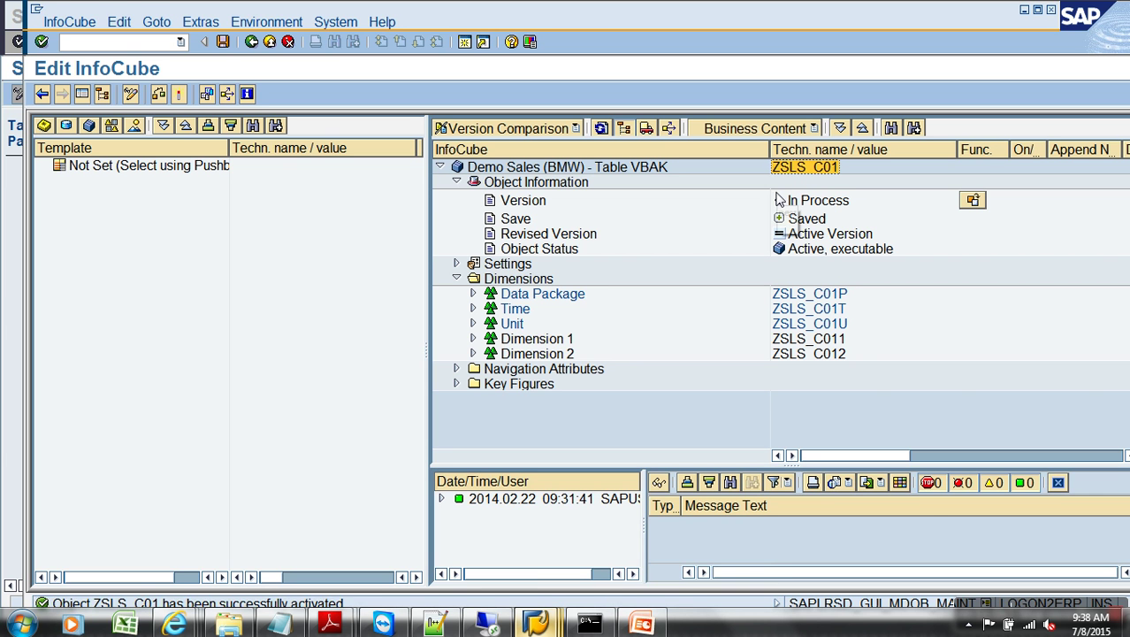
left_click(559, 546)
- Switch to the storage parameters session, return to the Database Utility and open table /BIC/EZSLS_C01
left_click(537, 623)
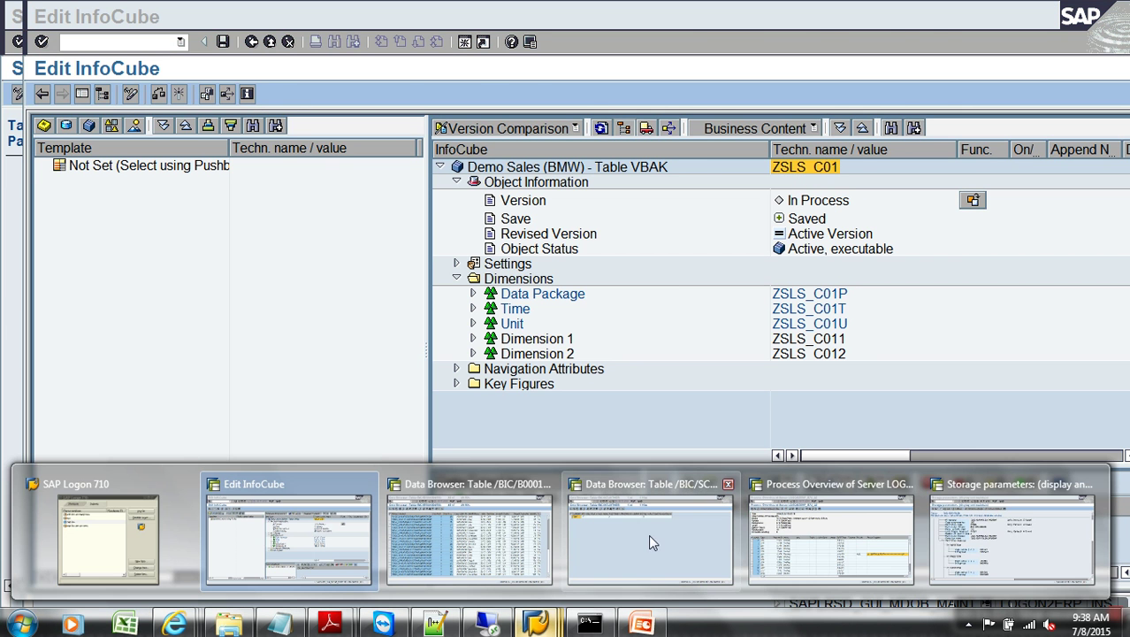
left_click(961, 556)
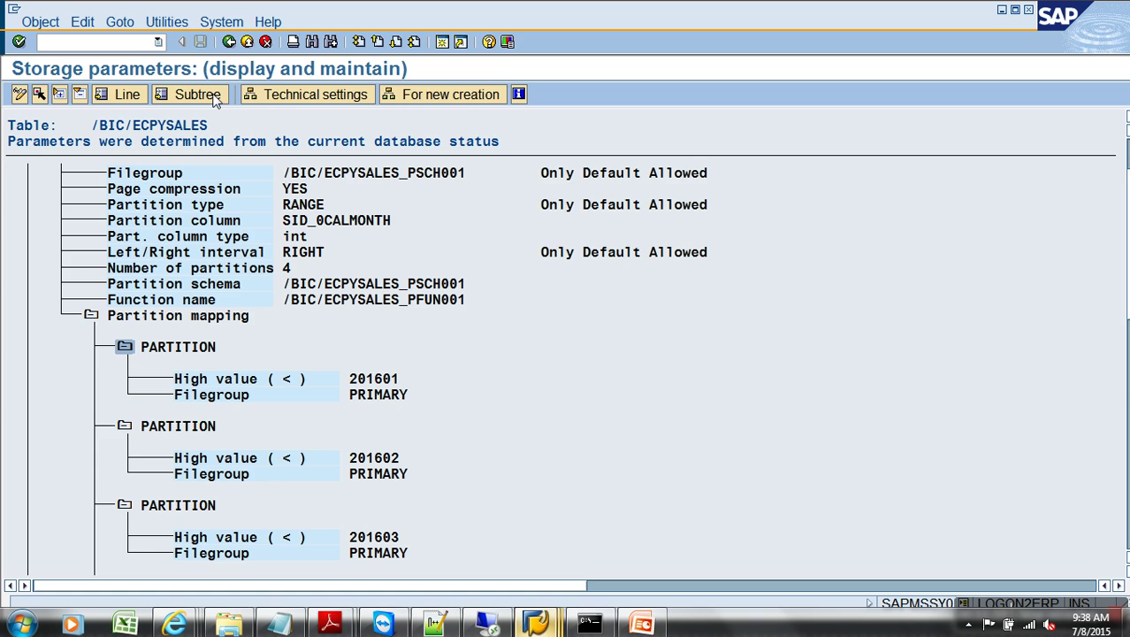
left_click(228, 41)
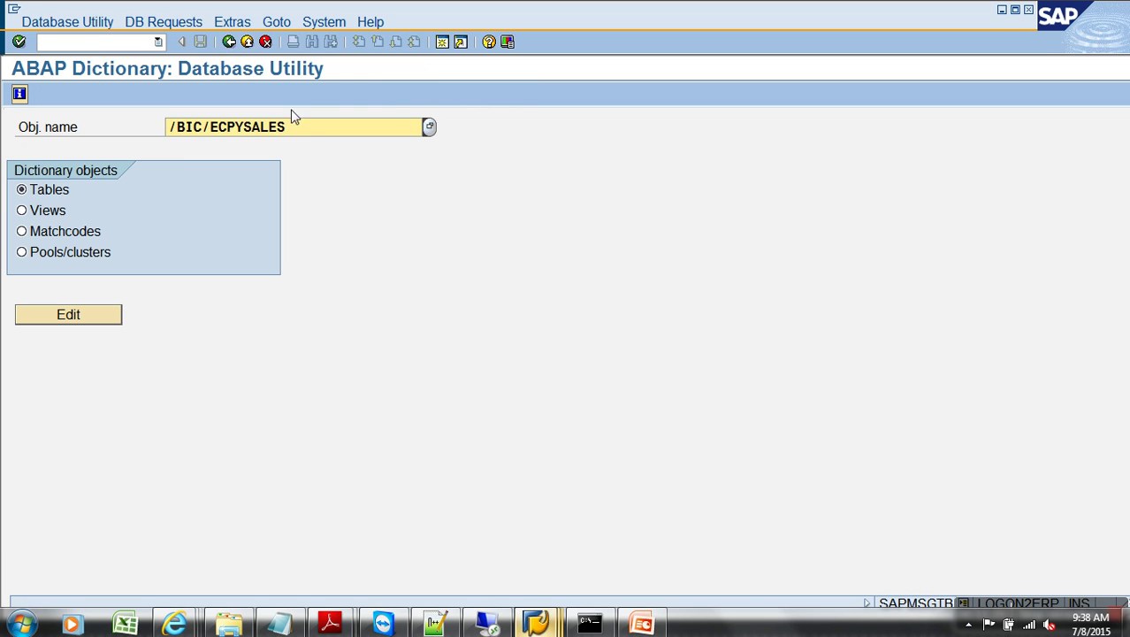
key("BackSpace")
key("BackSpace")
key("BackSpace")
key("BackSpace")
key("BackSpace")
key("BackSpace")
key("BackSpace")
key("BackSpace")
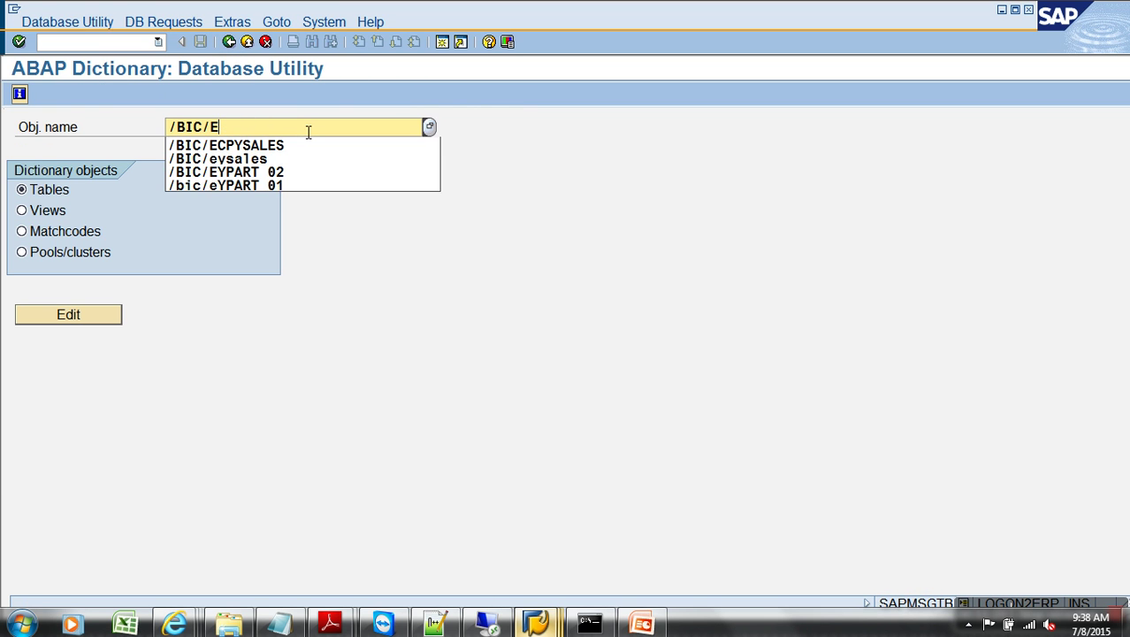
type("ZSLS_C01")
key("Return")
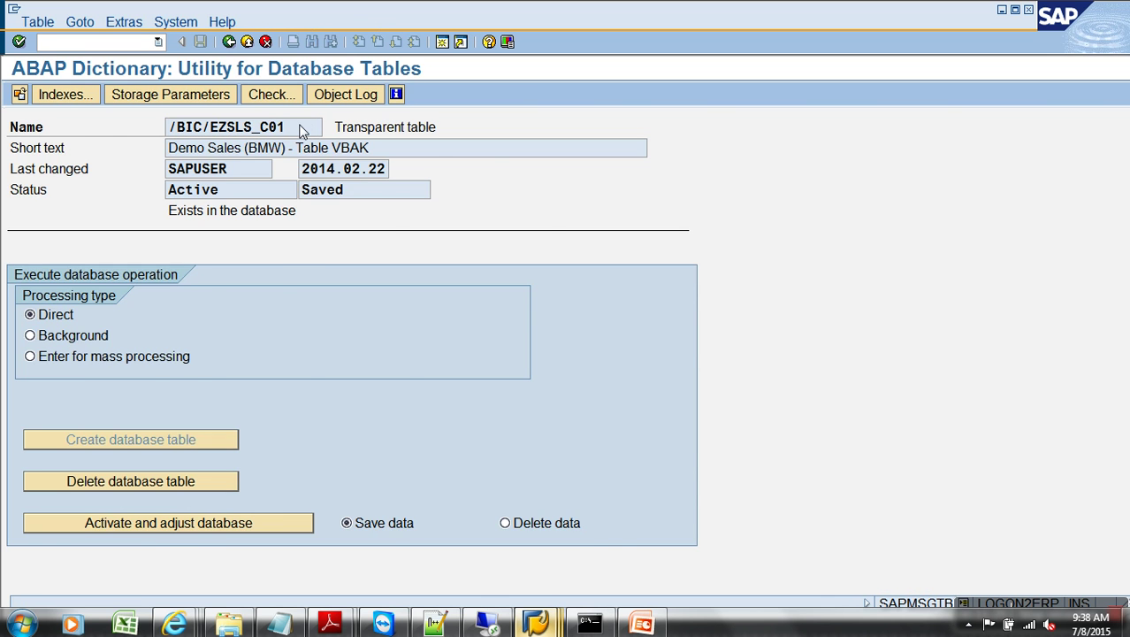
- Show the storage parameters of /BIC/EZSLS_C01 and expand the partition mapping and its first partition to check the high value
left_click(203, 94)
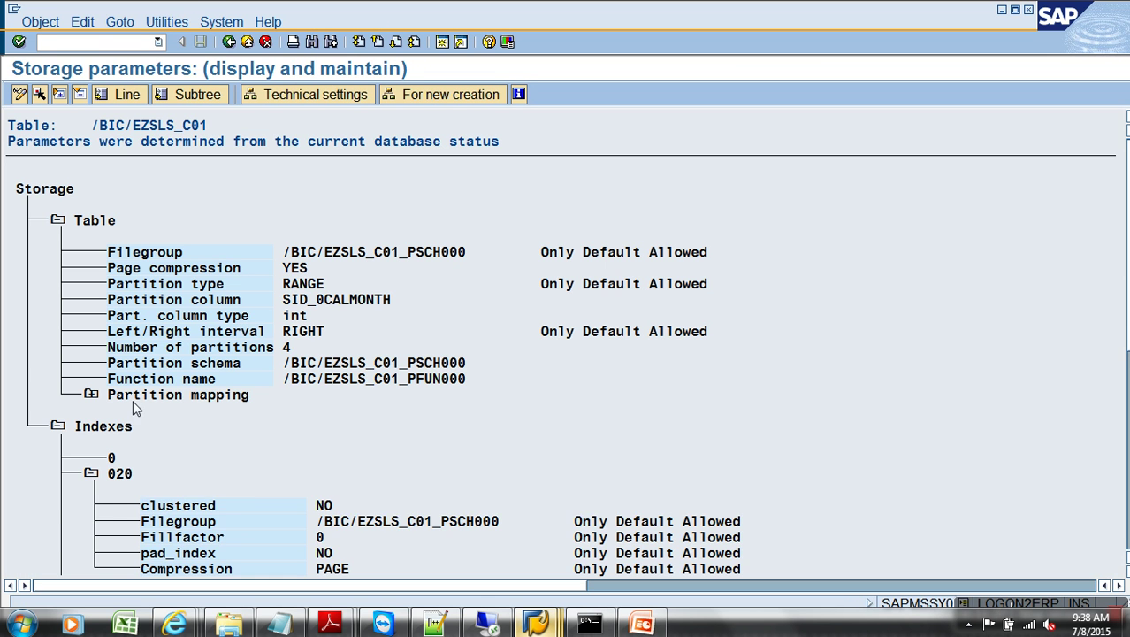
left_click(94, 395)
left_click(123, 426)
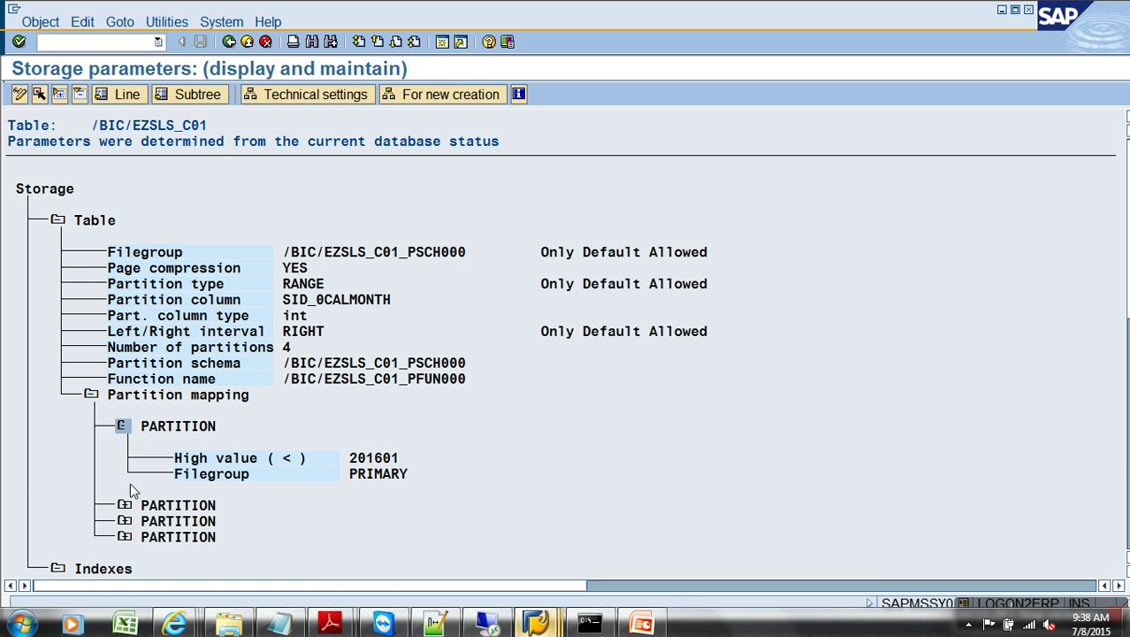
- Go back to the InfoCube session, leave the editor and open the Manage view of Demo Sales (BMW) - Table VBAK to view its requests
key("alt+Tab")
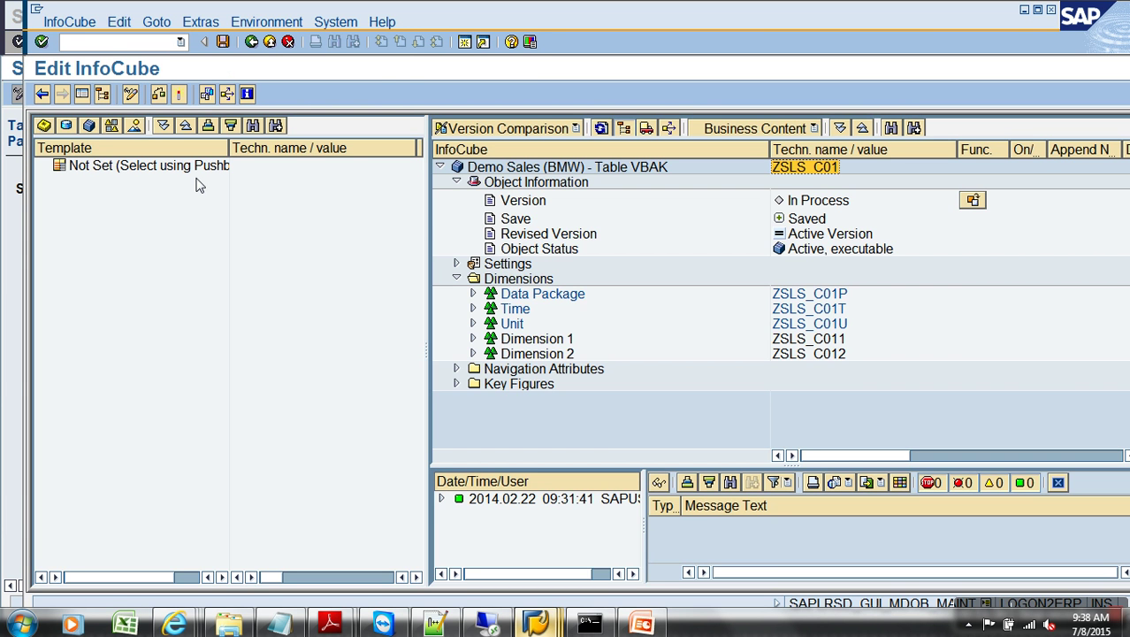
left_click(270, 43)
right_click(319, 334)
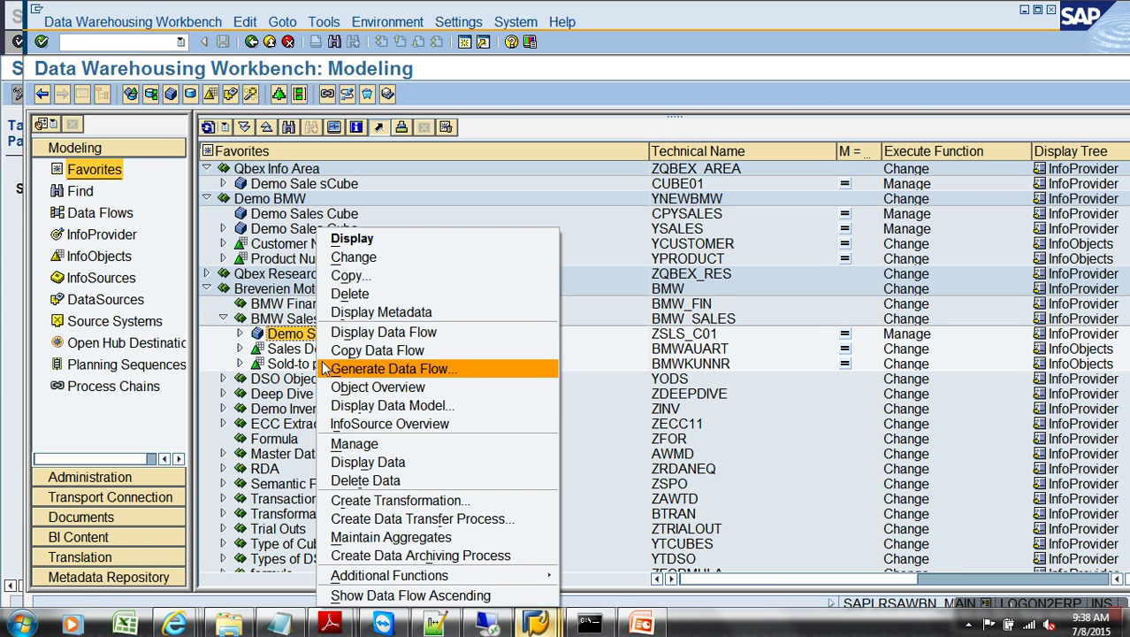
left_click(353, 445)
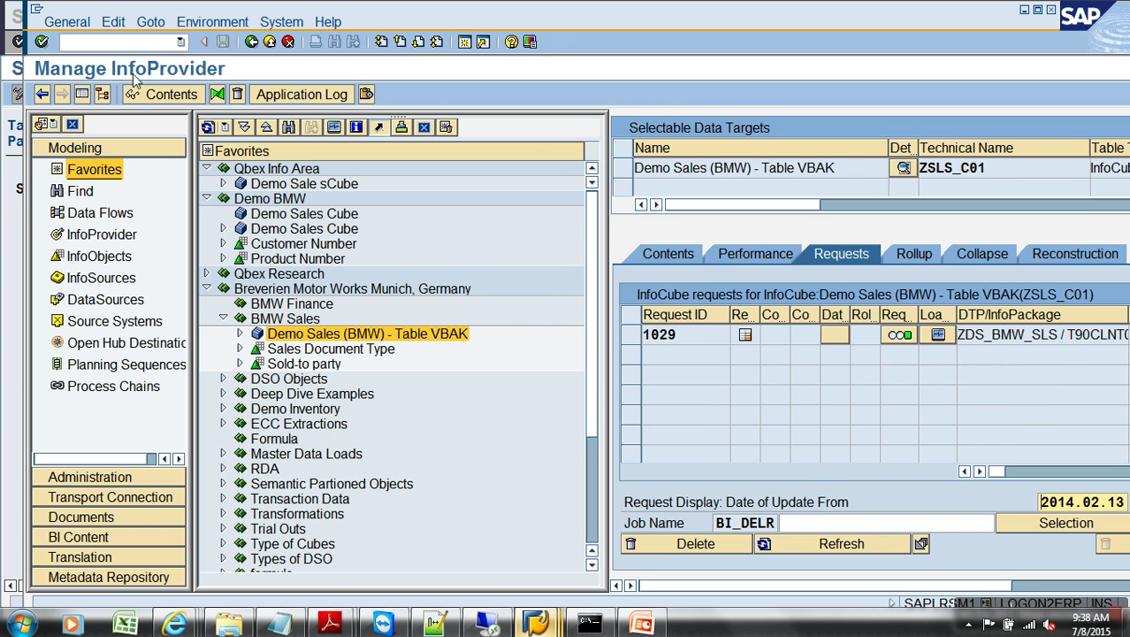
left_click(65, 94)
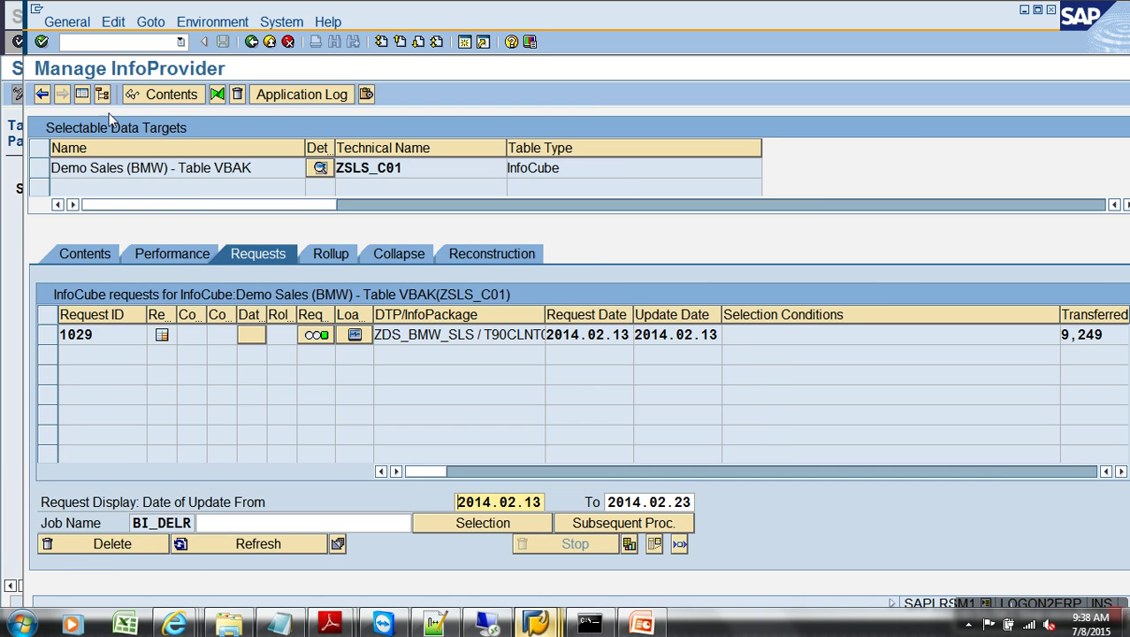
left_click(84, 95)
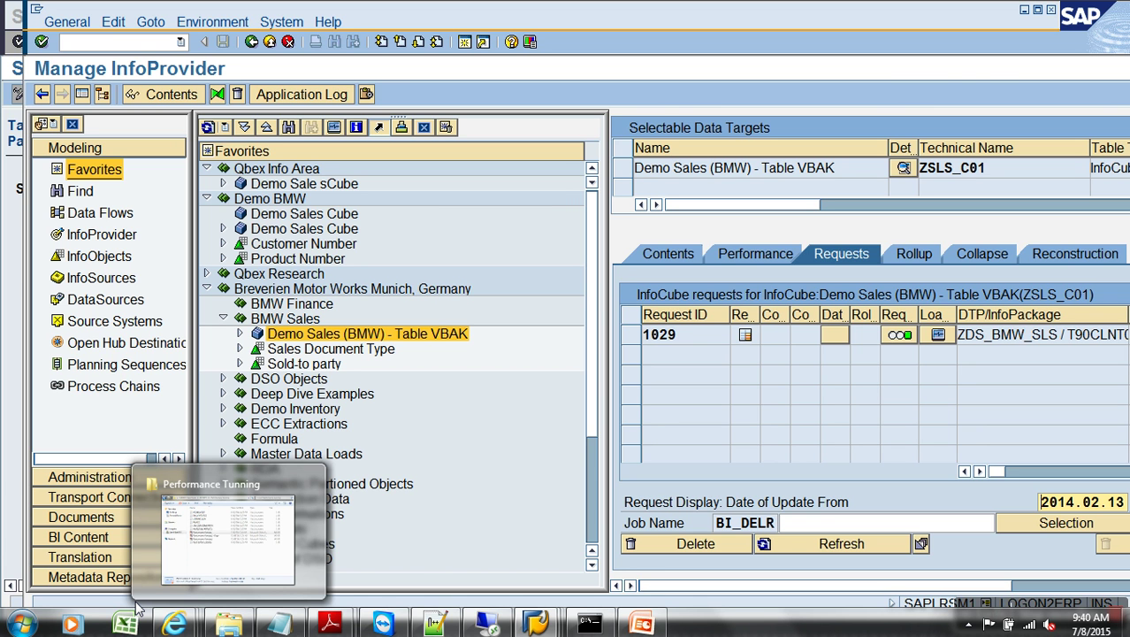
- Start transaction RSZC and examine the source and target InfoCube fields for copying query components
left_click(143, 54)
type("/nrszc")
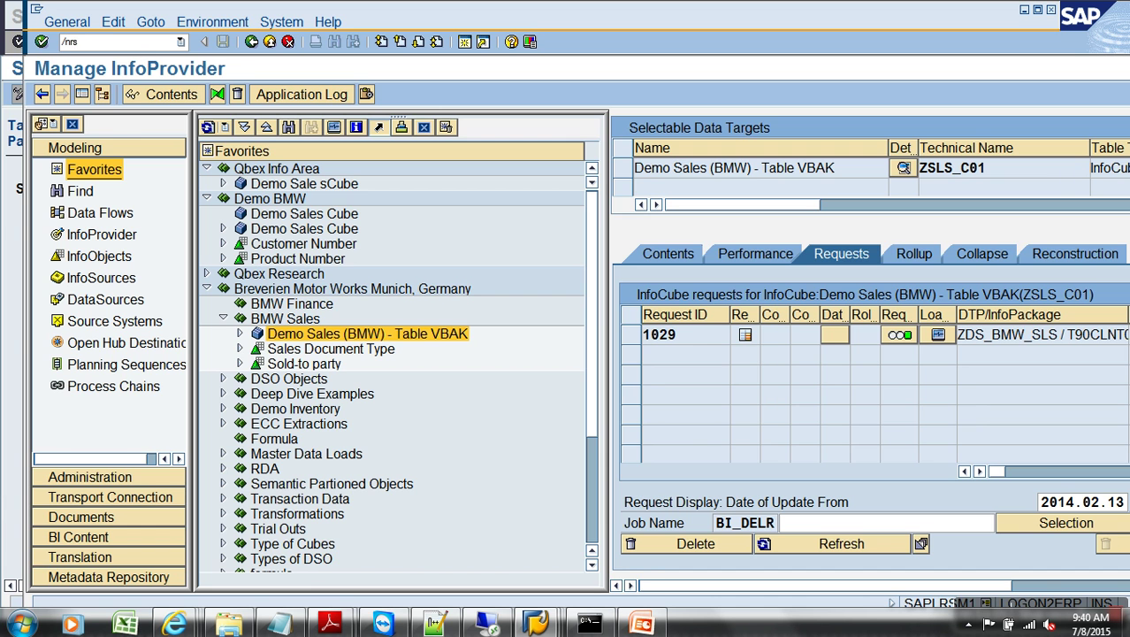
key("Return")
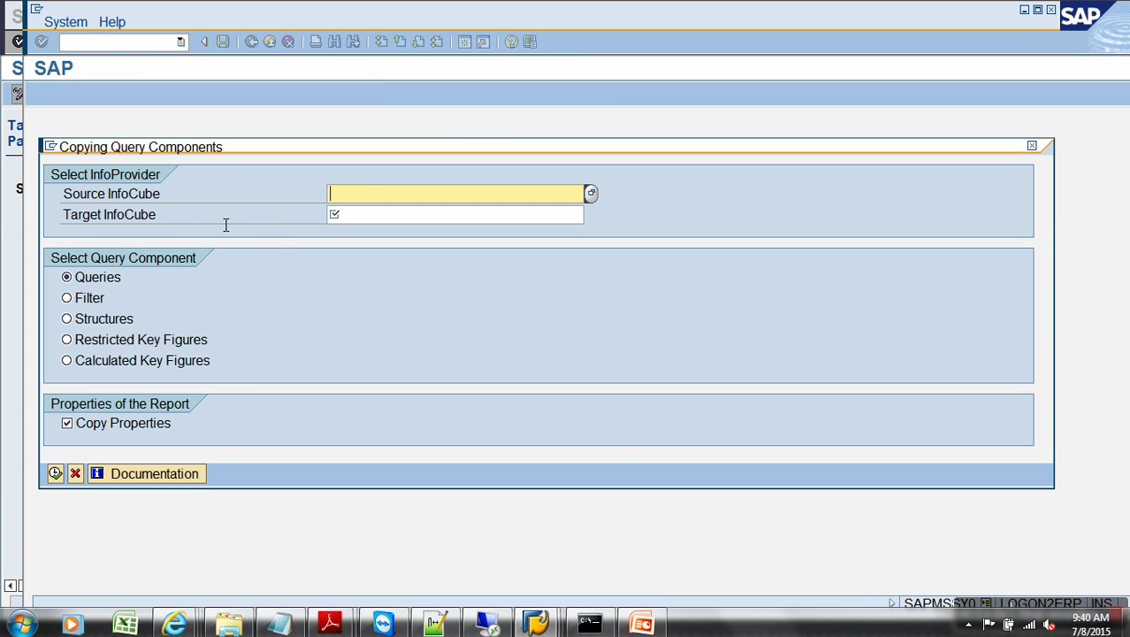
left_click(141, 197)
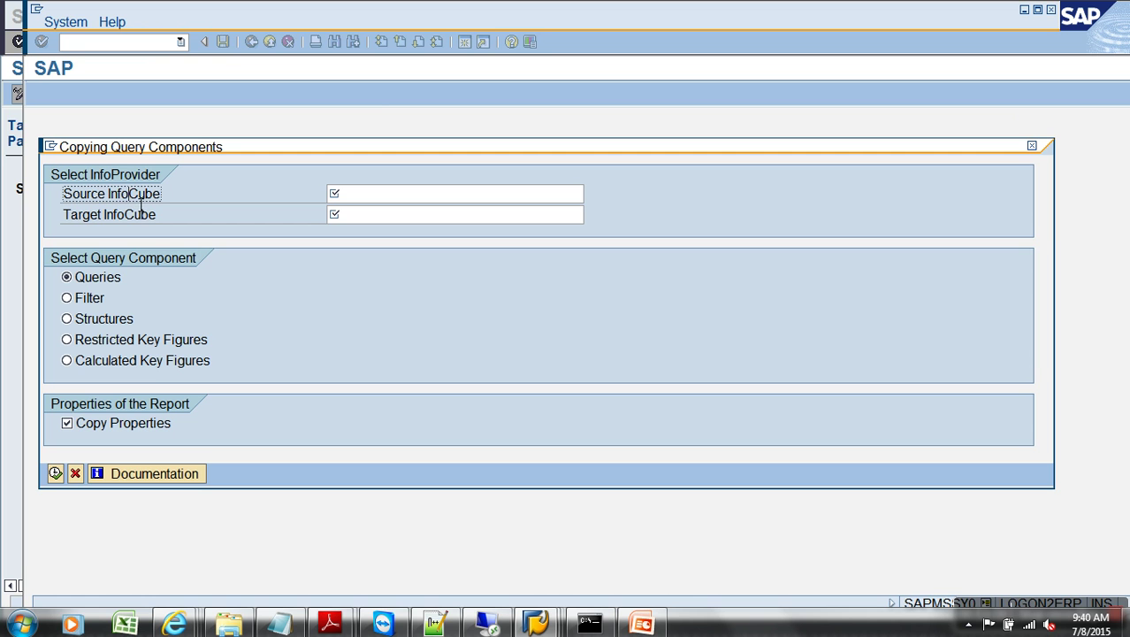
left_click(141, 223)
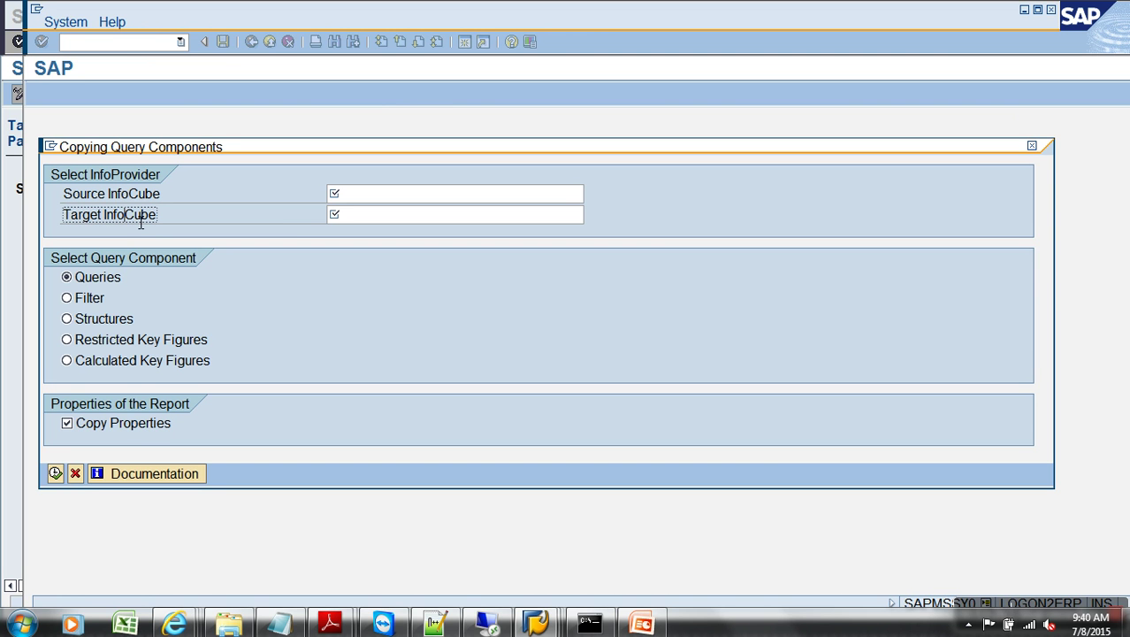
- Cancel copying the query components and switch to the Performance Tunning presentation in PowerPoint
left_click(75, 474)
left_click(642, 625)
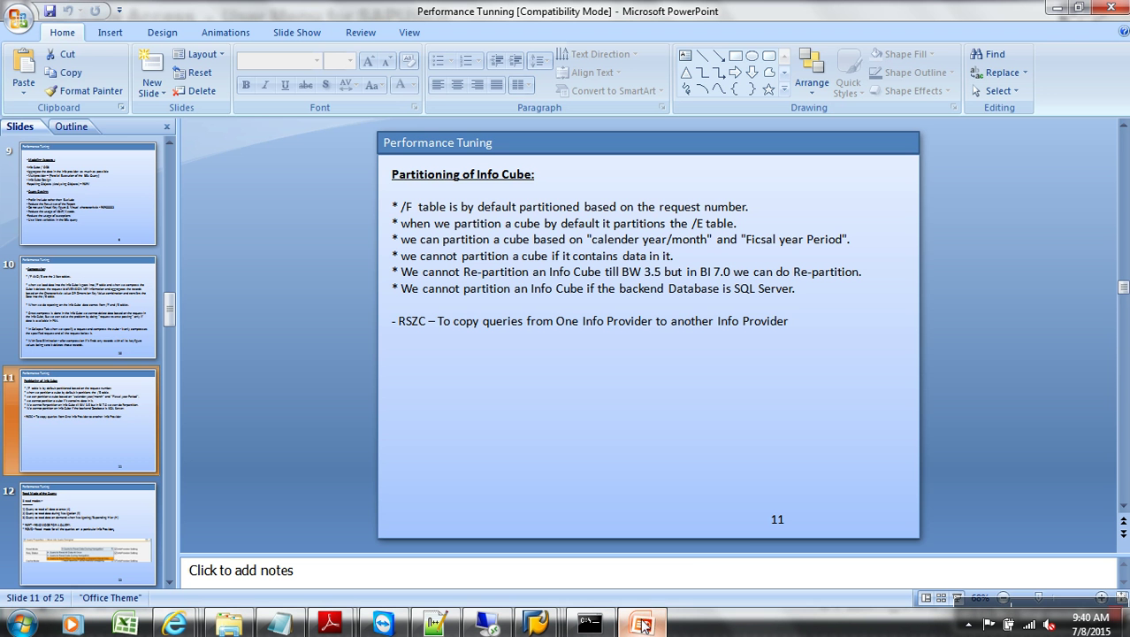